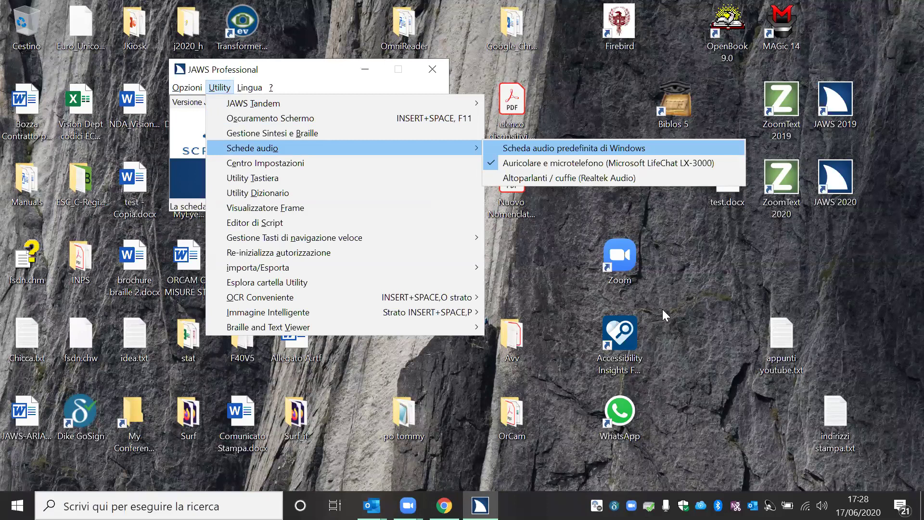
Switch the JAWS sound card to Scheda audio predefinita di Windows.
{"action": "key", "text": "Down"}
{"action": "key", "text": "Down"}
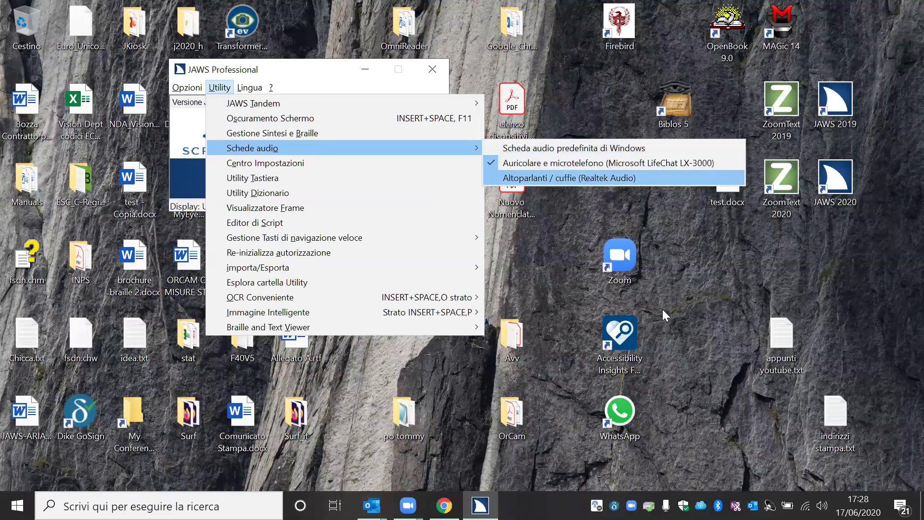
{"action": "key", "text": "Up"}
{"action": "key", "text": "Up"}
{"action": "key", "text": "Return"}
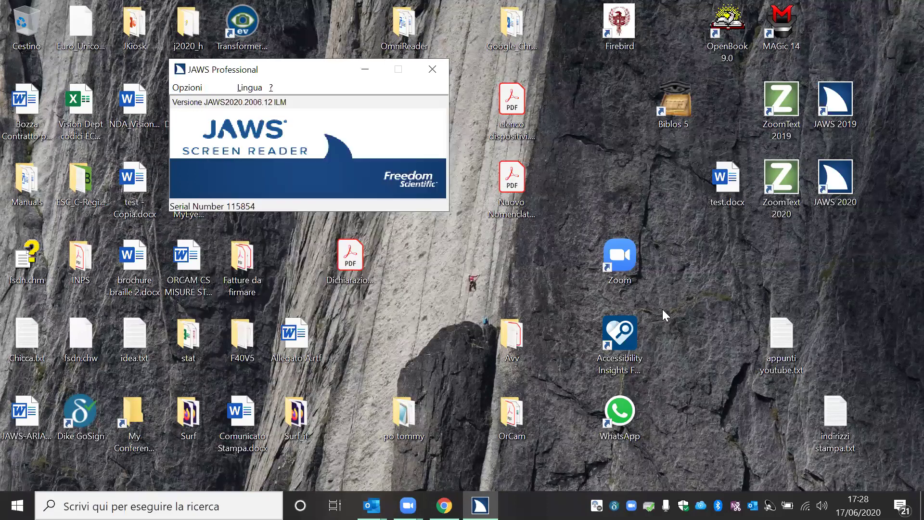
Set the JAWS sound card to Auricolare e microtelefono (Microsoft LifeChat LX-3000).
{"action": "key", "text": "alt"}
{"action": "key", "text": "Right"}
{"action": "key", "text": "Down"}
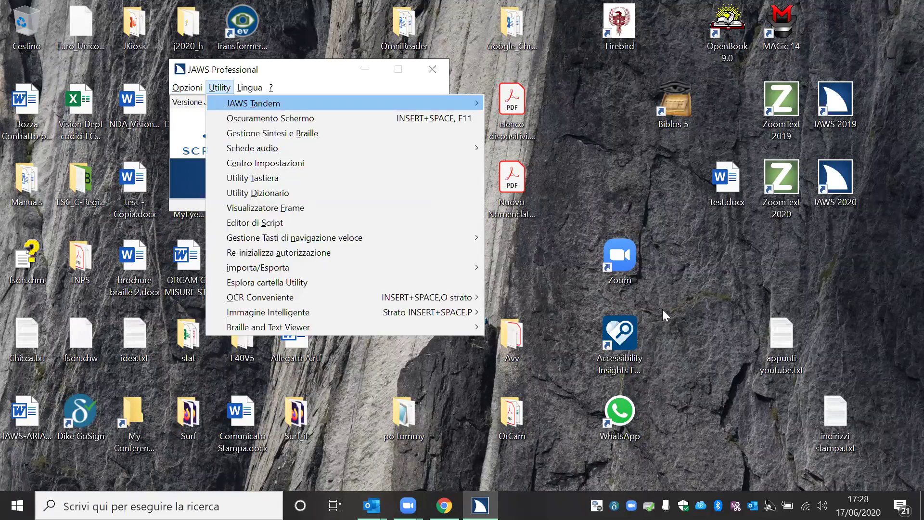
{"action": "key", "text": "Down"}
{"action": "key", "text": "Down"}
{"action": "key", "text": "Down"}
{"action": "key", "text": "Right"}
{"action": "key", "text": "Down"}
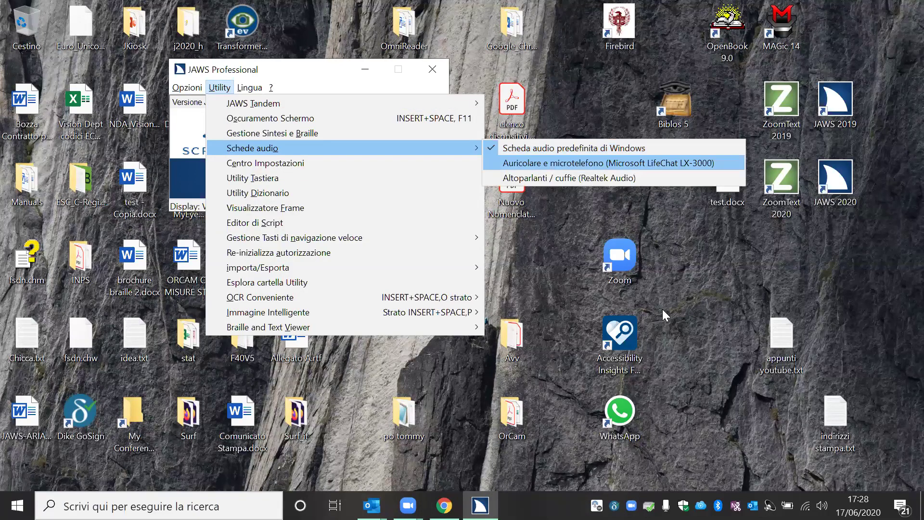
{"action": "key", "text": "Return"}
{"action": "left_click", "coordinate": [430, 71]}
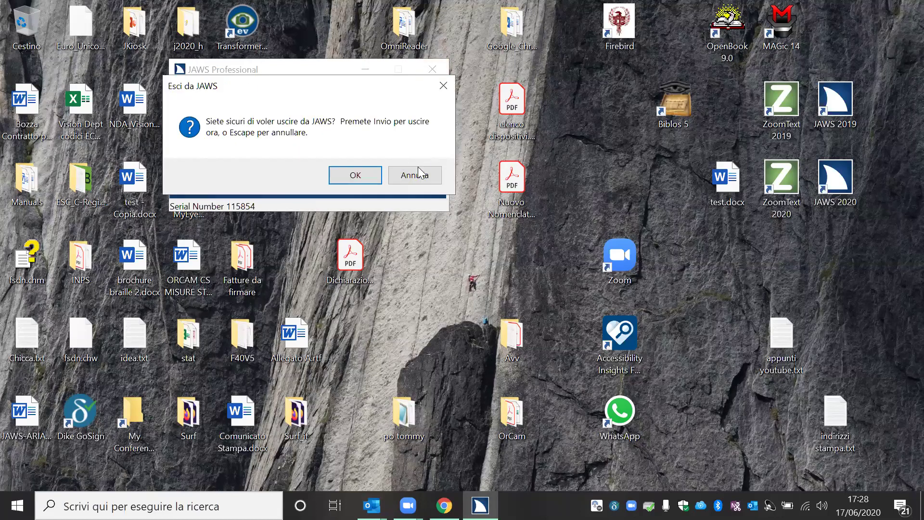
{"action": "left_click", "coordinate": [418, 173]}
{"action": "key", "text": "alt+u"}
{"action": "key", "text": "Down"}
{"action": "key", "text": "Down"}
{"action": "key", "text": "Down"}
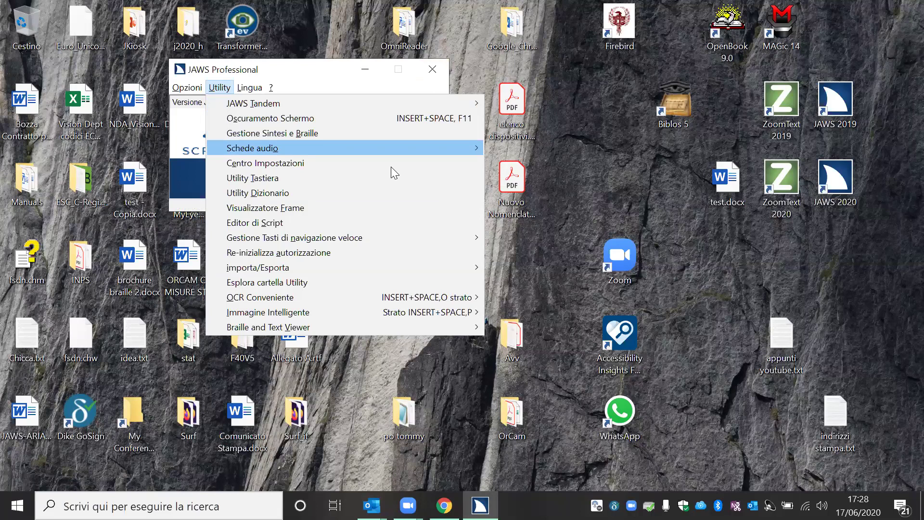
{"action": "key", "text": "Up"}
{"action": "key", "text": "Up"}
{"action": "key", "text": "Up"}
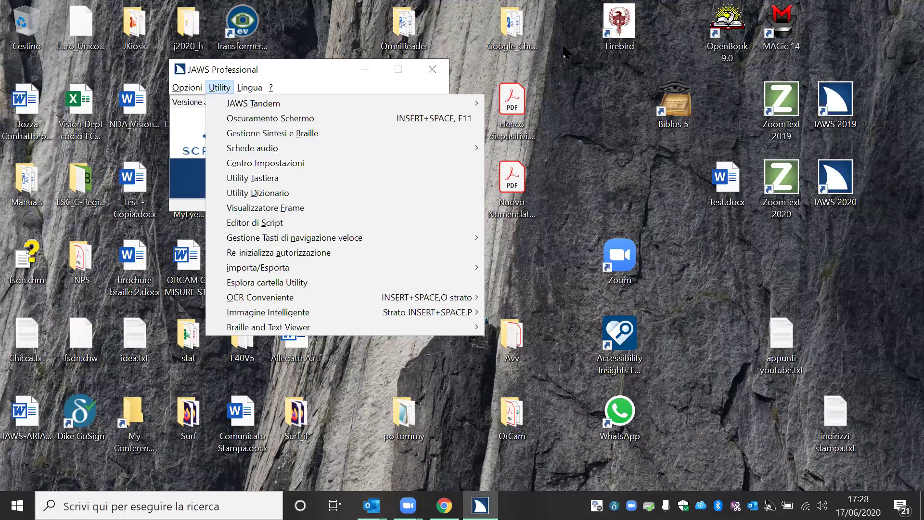
{"action": "left_click", "coordinate": [450, 48]}
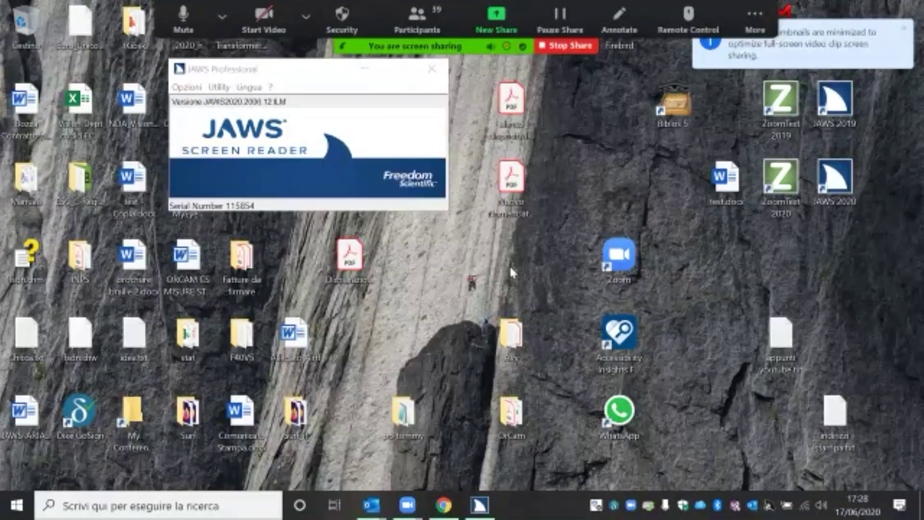
Return to the JAWS window and look through its utilities as far as Centro Impostazioni.
{"action": "key", "text": "alt+Tab"}
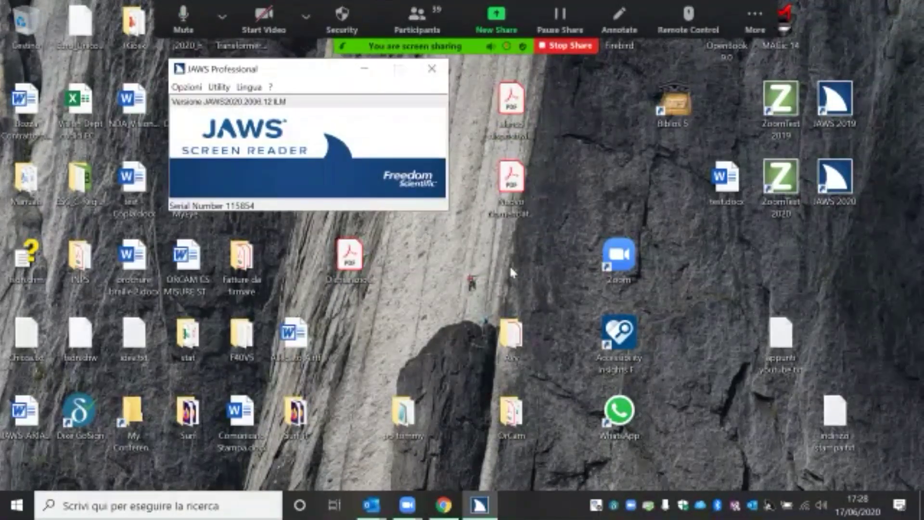
{"action": "key", "text": "alt"}
{"action": "key", "text": "Right"}
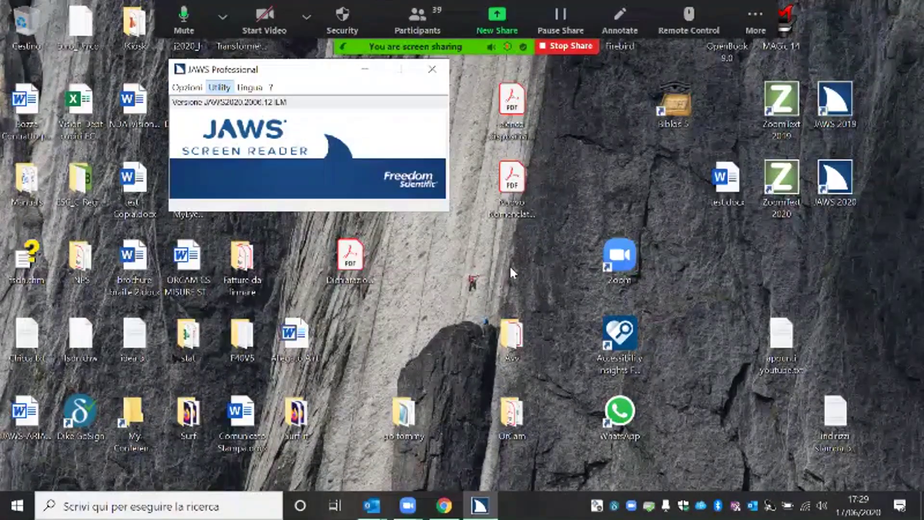
{"action": "key", "text": "Down"}
{"action": "key", "text": "Down"}
{"action": "key", "text": "Down"}
{"action": "key", "text": "Down"}
{"action": "key", "text": "Down"}
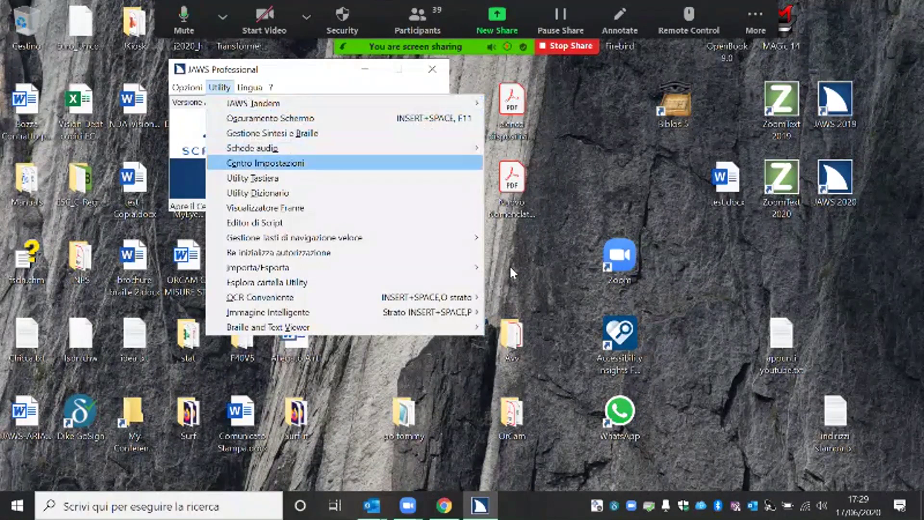
{"action": "key", "text": "Up"}
{"action": "key", "text": "Up"}
{"action": "key", "text": "Up"}
{"action": "key", "text": "Up"}
{"action": "key", "text": "Up"}
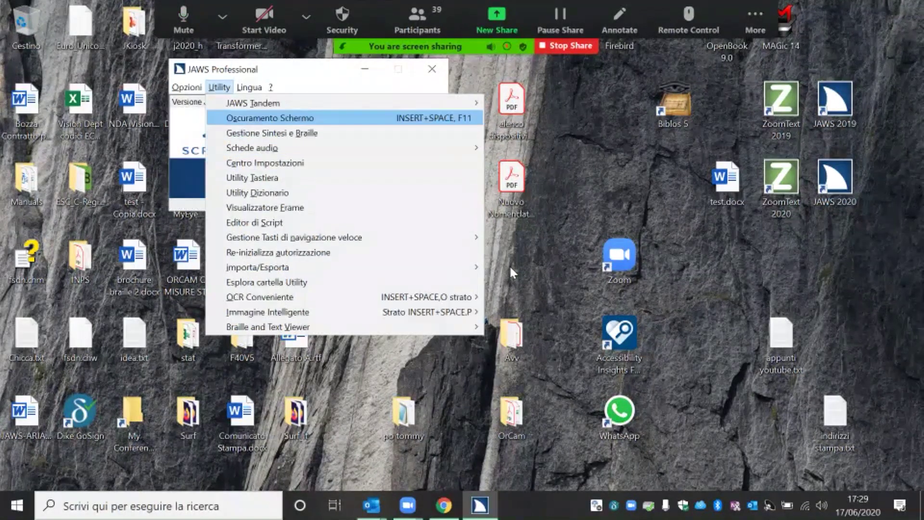
{"action": "key", "text": "Escape"}
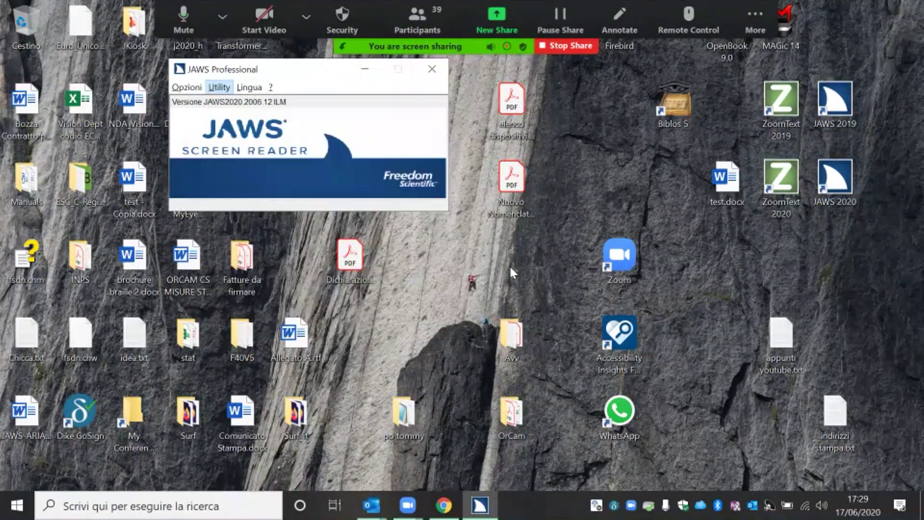
{"action": "key", "text": "Escape"}
{"action": "key", "text": "alt"}
{"action": "key", "text": "Right"}
{"action": "key", "text": "Down"}
{"action": "key", "text": "Up"}
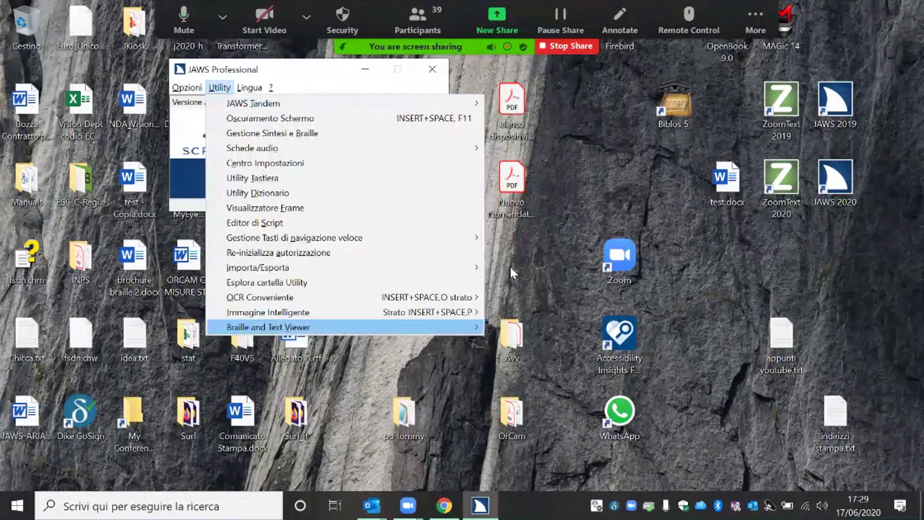
{"action": "key", "text": "Up"}
{"action": "key", "text": "Up"}
{"action": "key", "text": "Escape"}
{"action": "key", "text": "Escape"}
{"action": "key", "text": "alt"}
{"action": "key", "text": "Right"}
{"action": "key", "text": "Down"}
{"action": "key", "text": "Up"}
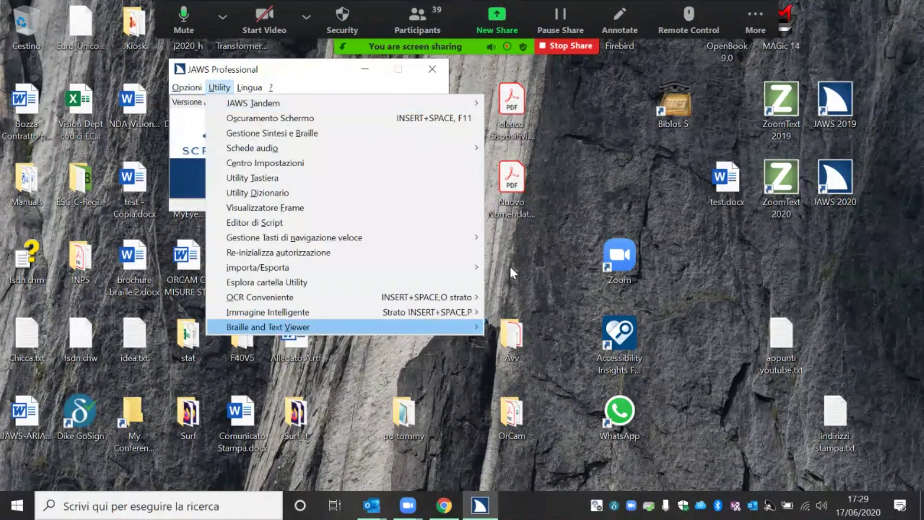
{"action": "key", "text": "Escape"}
{"action": "key", "text": "Escape"}
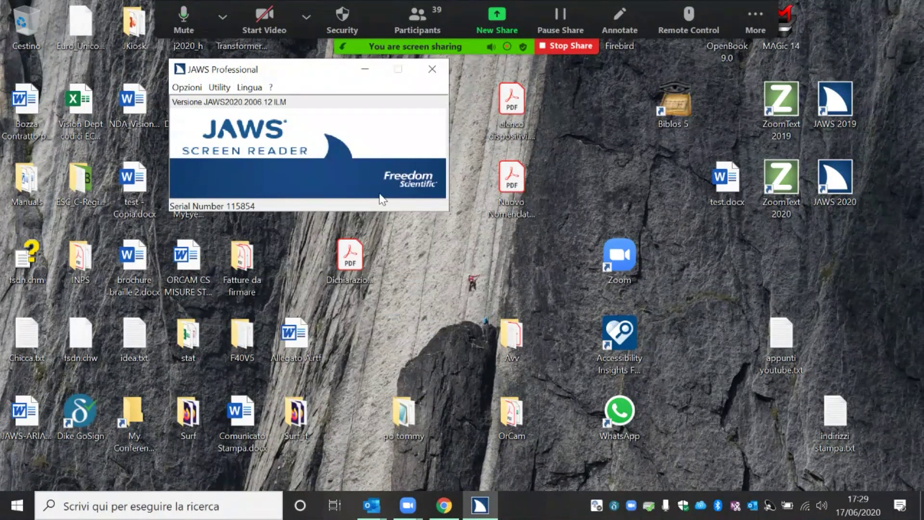
{"action": "key", "text": "alt"}
{"action": "key", "text": "Right"}
{"action": "key", "text": "Down"}
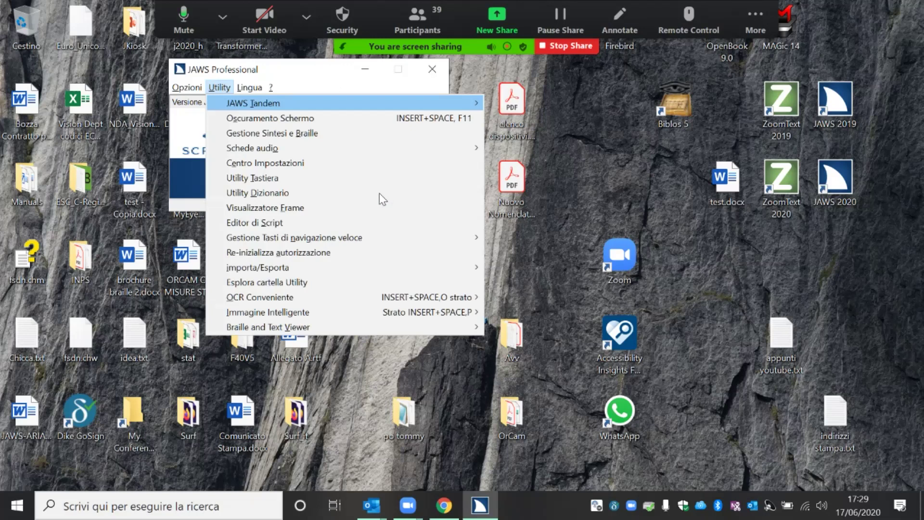
{"action": "key", "text": "Escape"}
{"action": "key", "text": "Escape"}
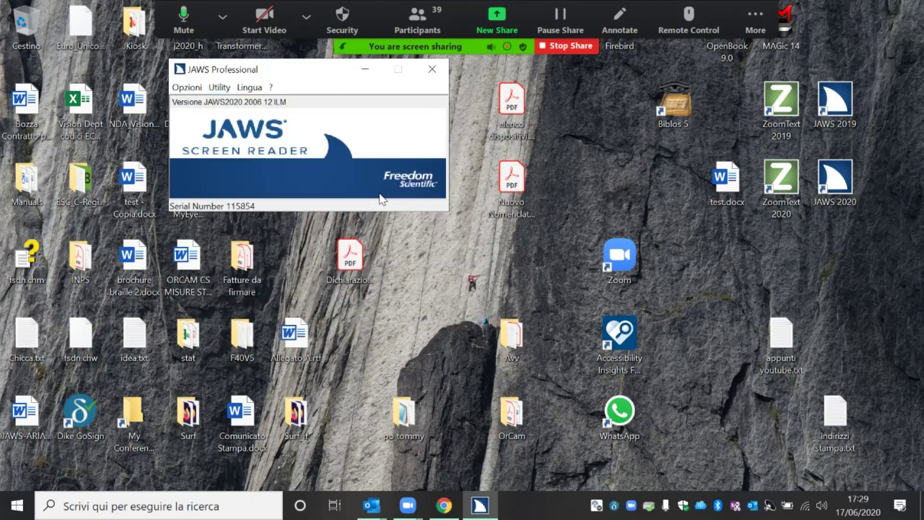
Run Centro Impostazioni from the list of JAWS utilities, look at its search field and settings tree, and close it.
{"action": "key", "text": "Insert+F2"}
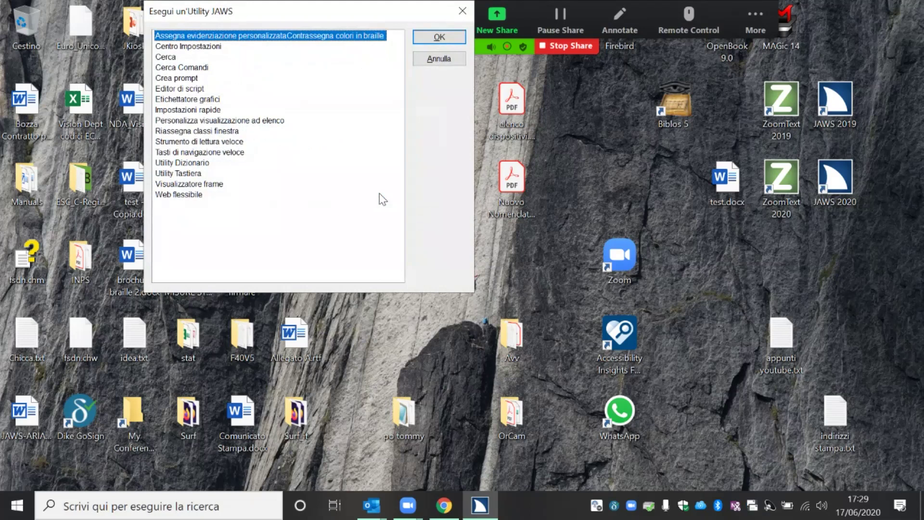
{"action": "key", "text": "Down"}
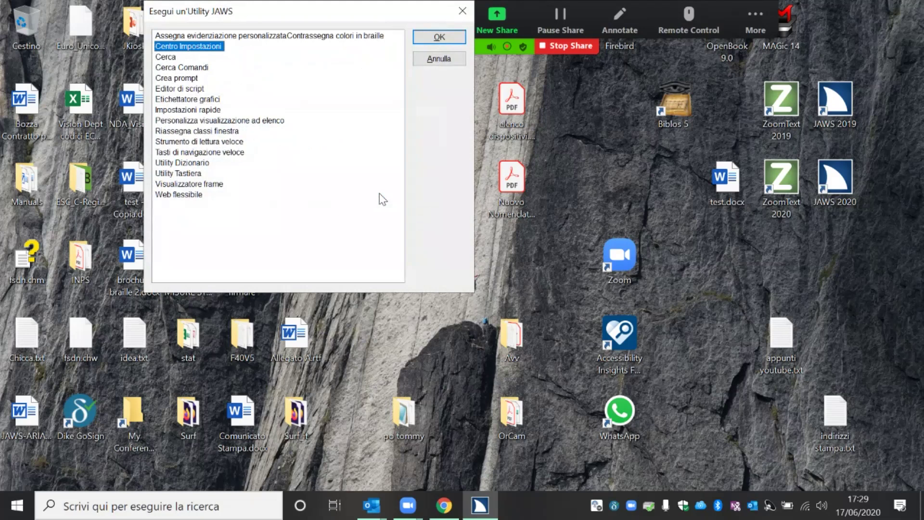
{"action": "key", "text": "Return"}
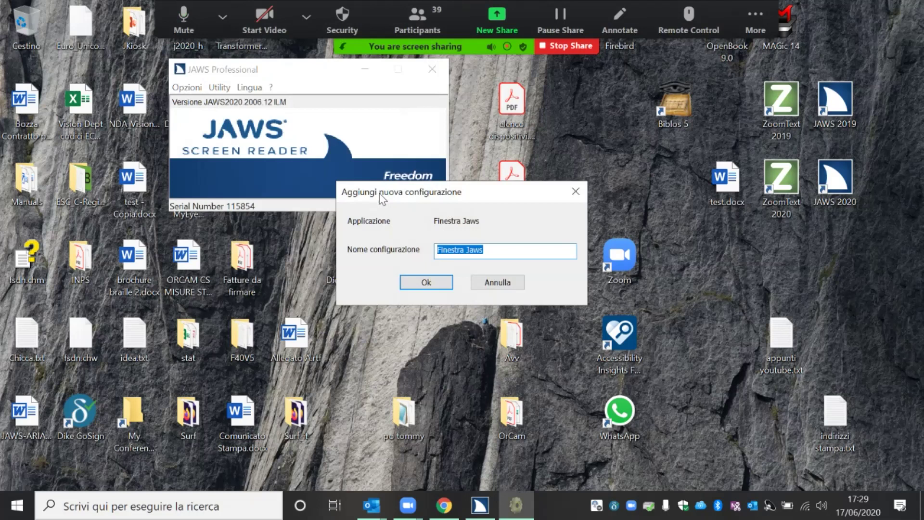
{"action": "key", "text": "Return"}
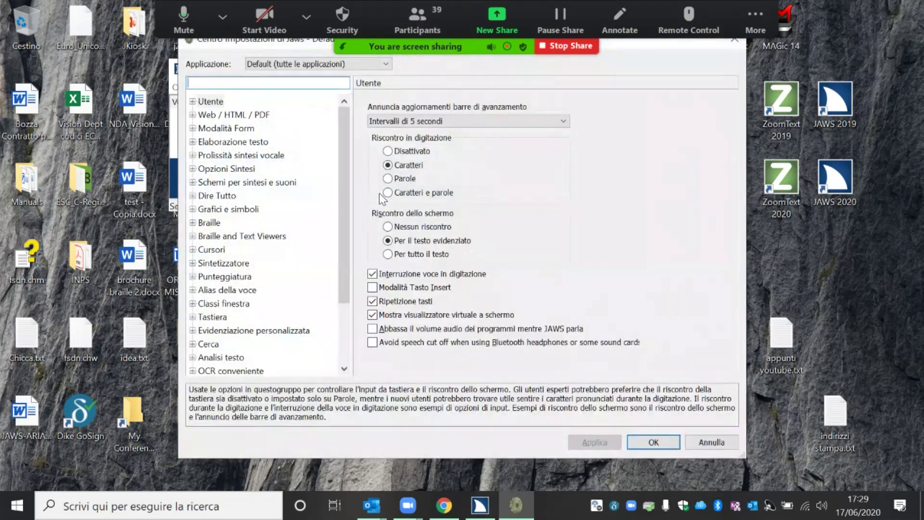
{"action": "key", "text": "Tab"}
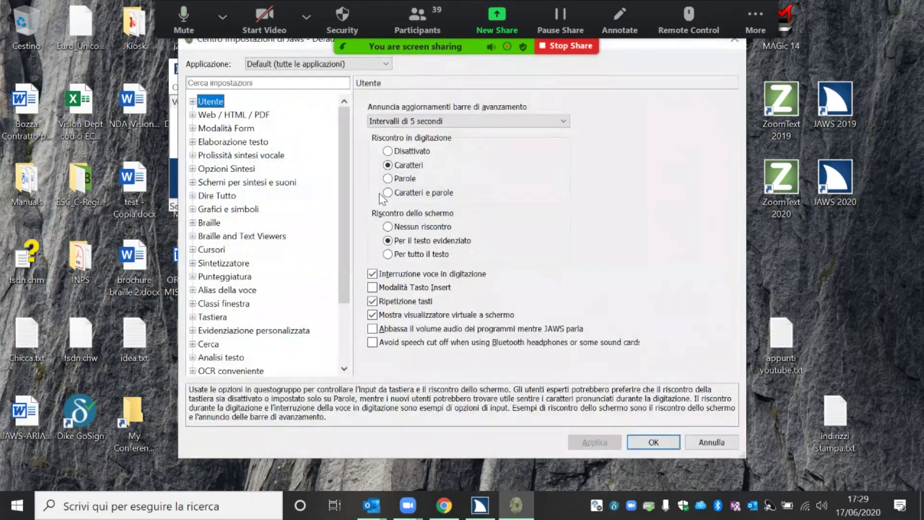
{"action": "key", "text": "shift+Tab"}
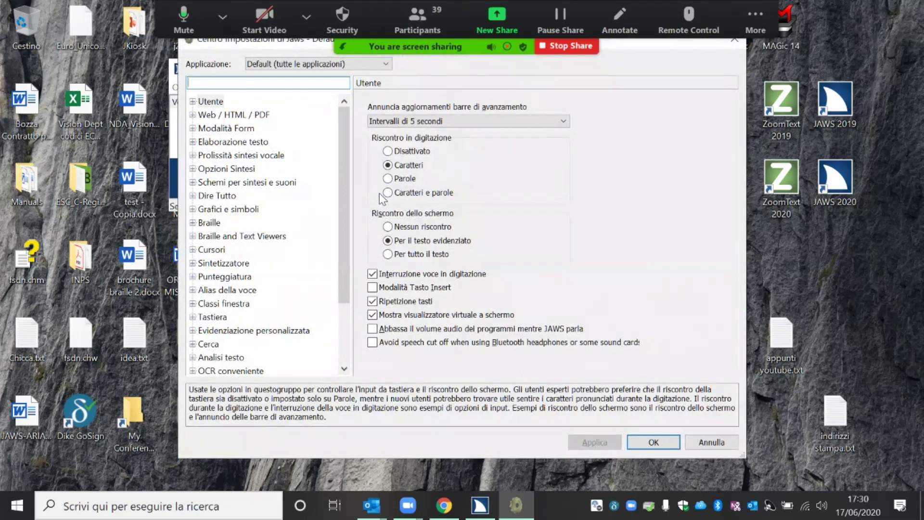
{"action": "key", "text": "Escape"}
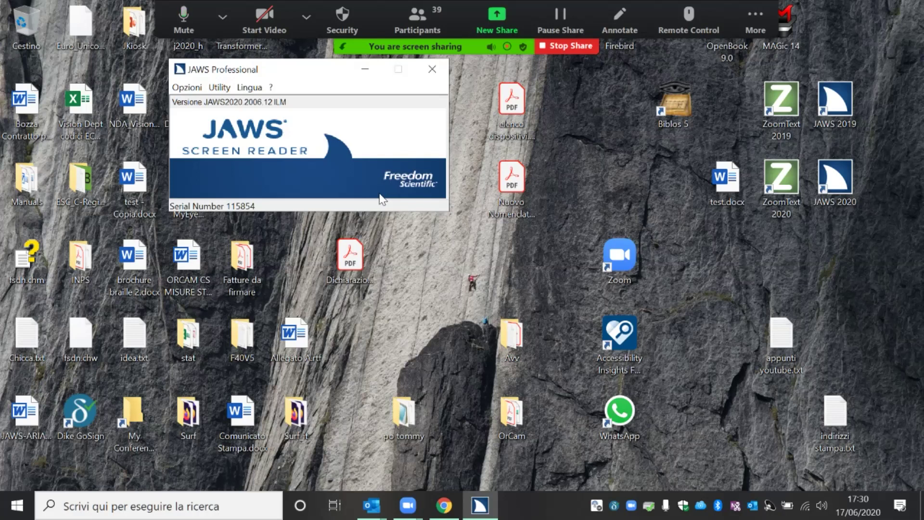
Reopen Centro Impostazioni with the Default (tutte le applicazioni) settings, admitting the waiting participant to the Zoom meeting meanwhile.
{"action": "key", "text": "Insert+6"}
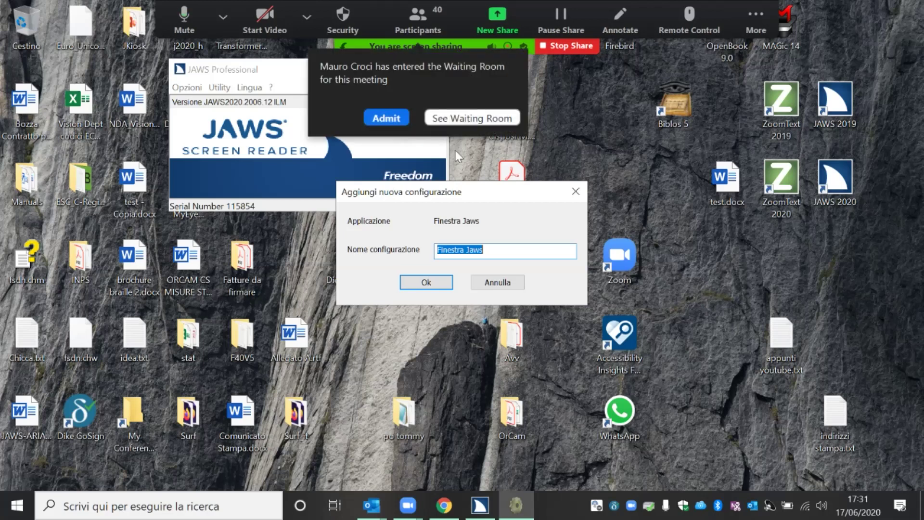
{"action": "left_click", "coordinate": [399, 118]}
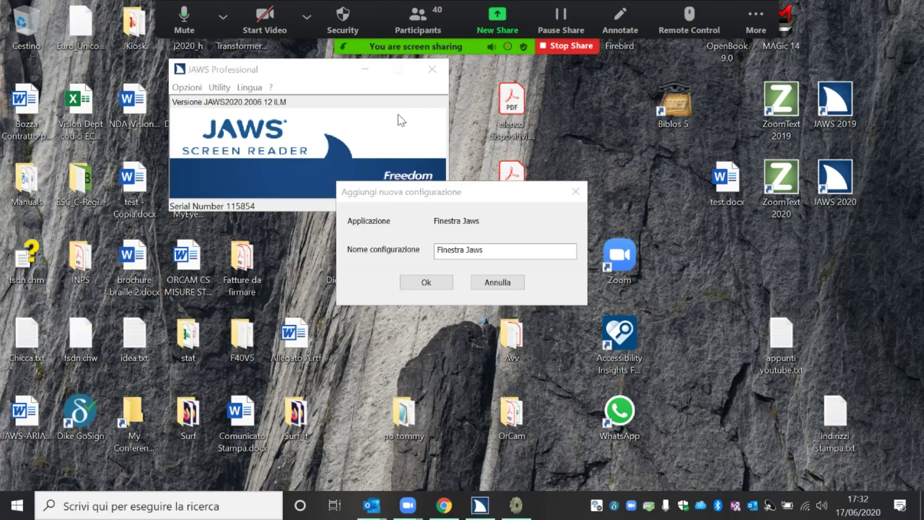
{"action": "left_click", "coordinate": [396, 207]}
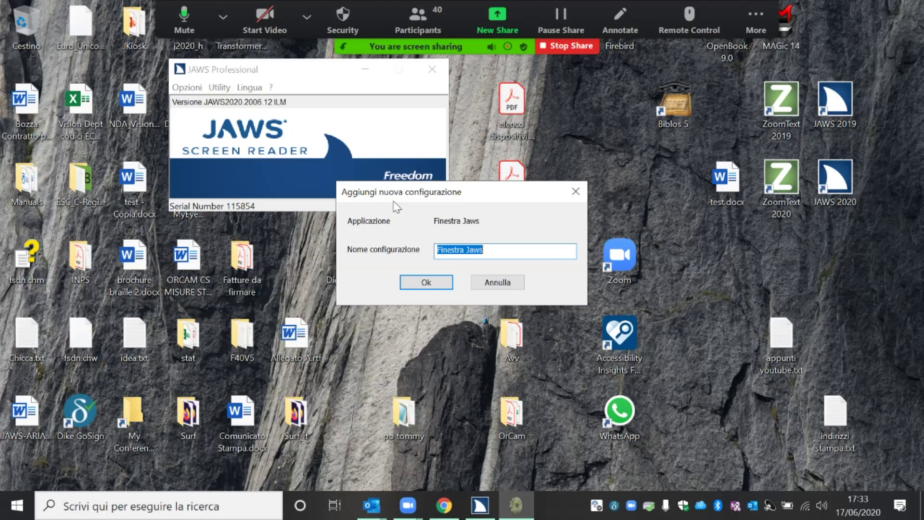
{"action": "key", "text": "Escape"}
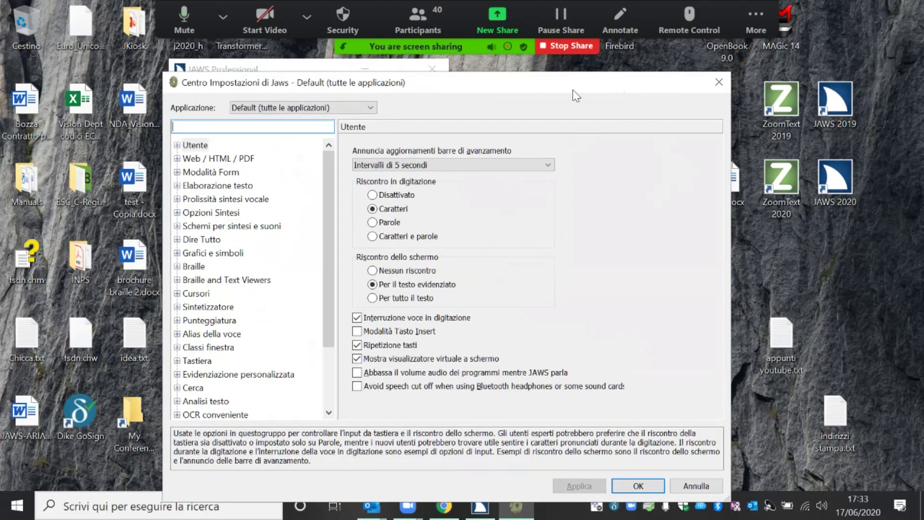
{"action": "left_click_drag", "start_coordinate": [573, 90], "coordinate": [577, 79]}
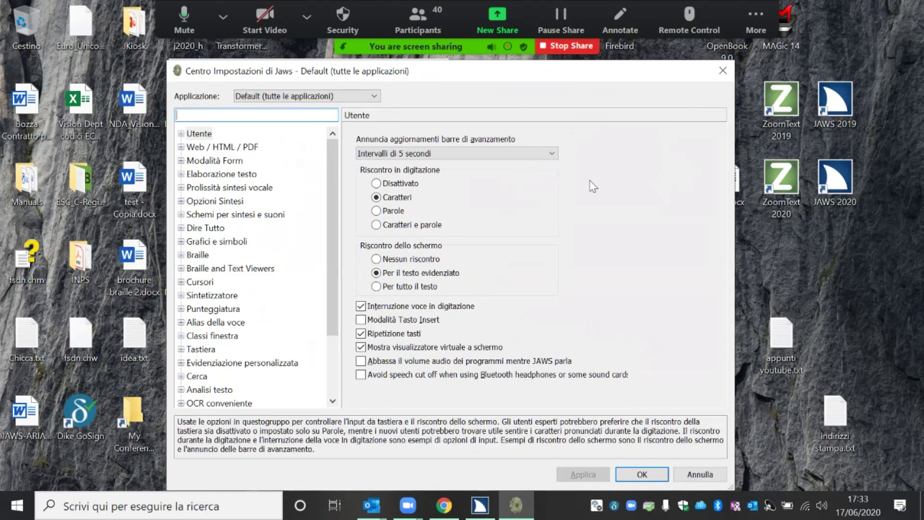
Search the settings for "riscontro" and move to the Riscontro in digitazione result.
{"action": "key", "text": "shift+Tab"}
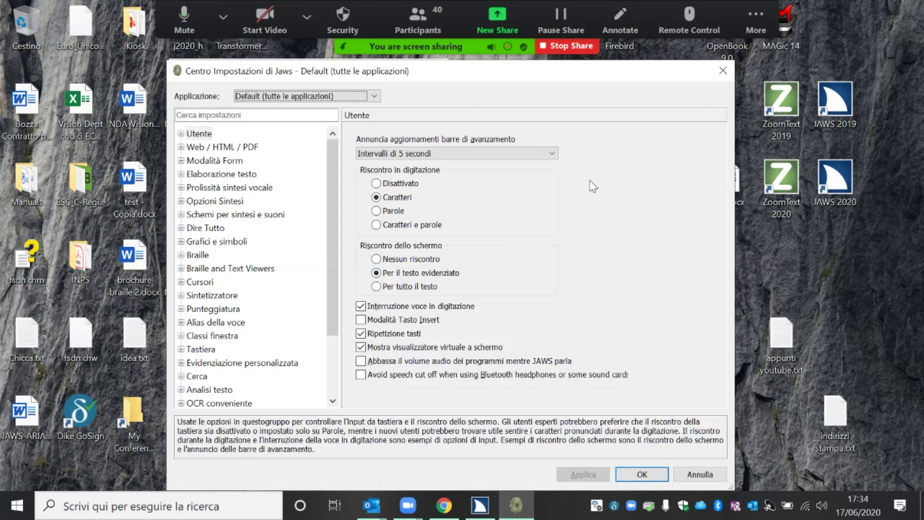
{"action": "key", "text": "Tab"}
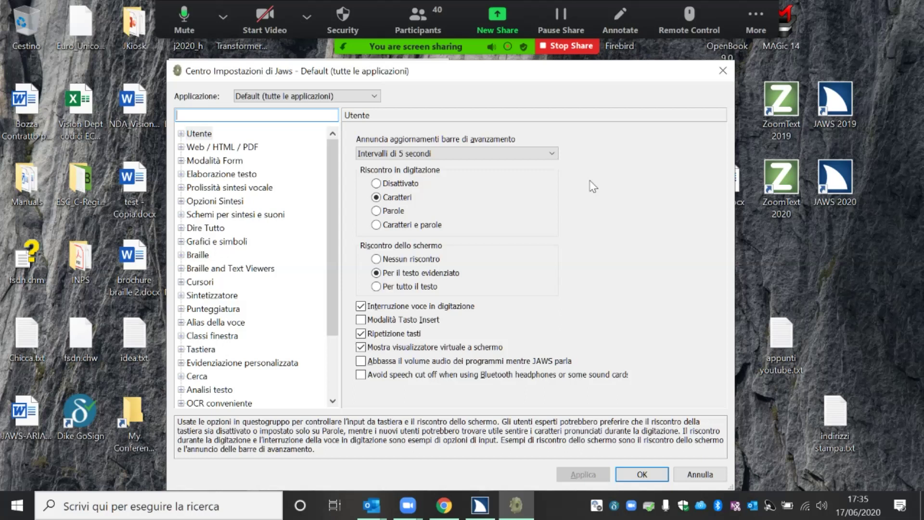
{"action": "type", "text": "r"}
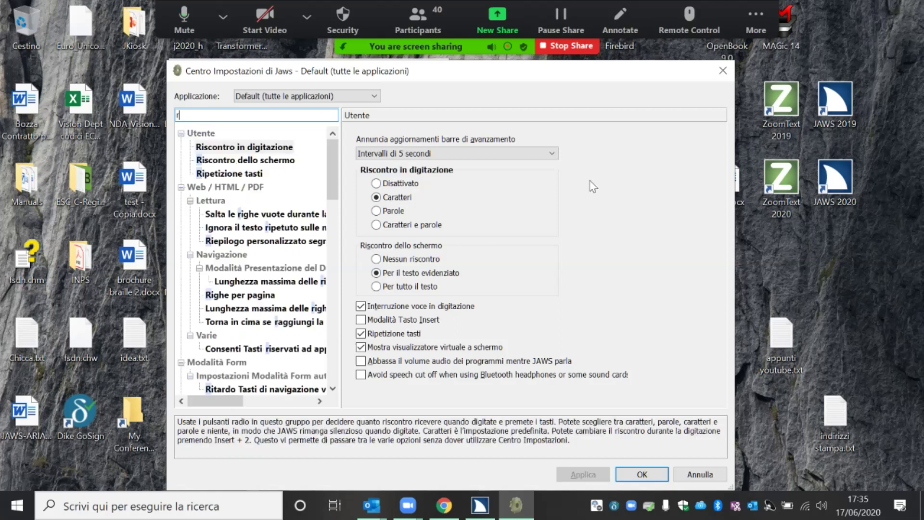
{"action": "type", "text": "iscontro"}
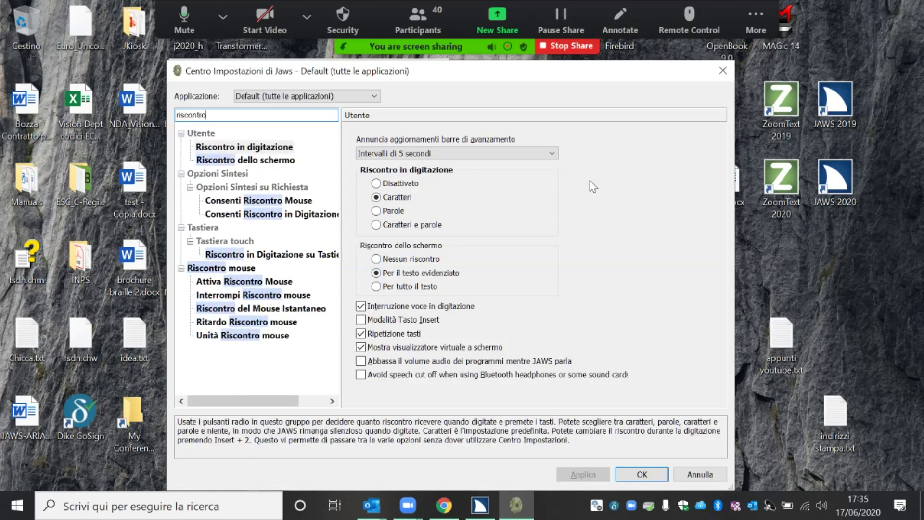
{"action": "key", "text": "Tab"}
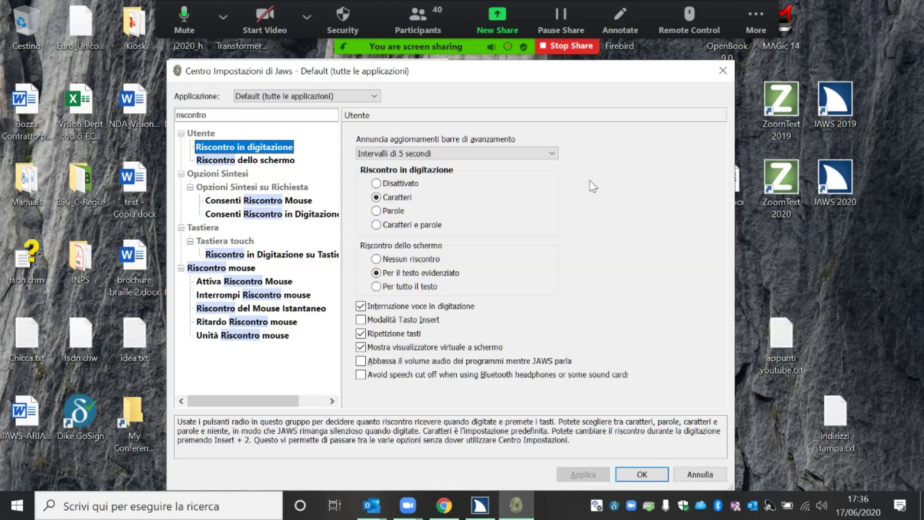
Try the Parole option for Riscontro in digitazione, restore Caratteri, and move on to the setting's description.
{"action": "key", "text": "Down"}
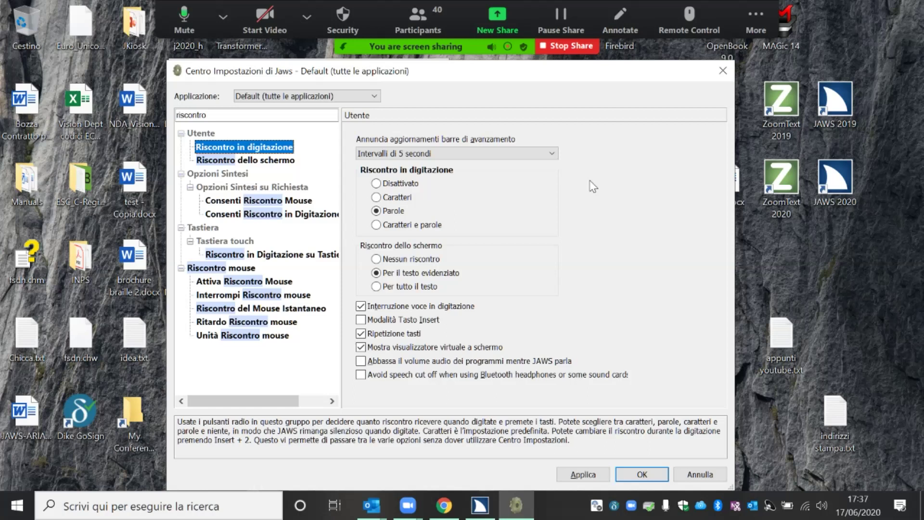
{"action": "key", "text": "Down"}
{"action": "key", "text": "Down"}
{"action": "key", "text": "Down"}
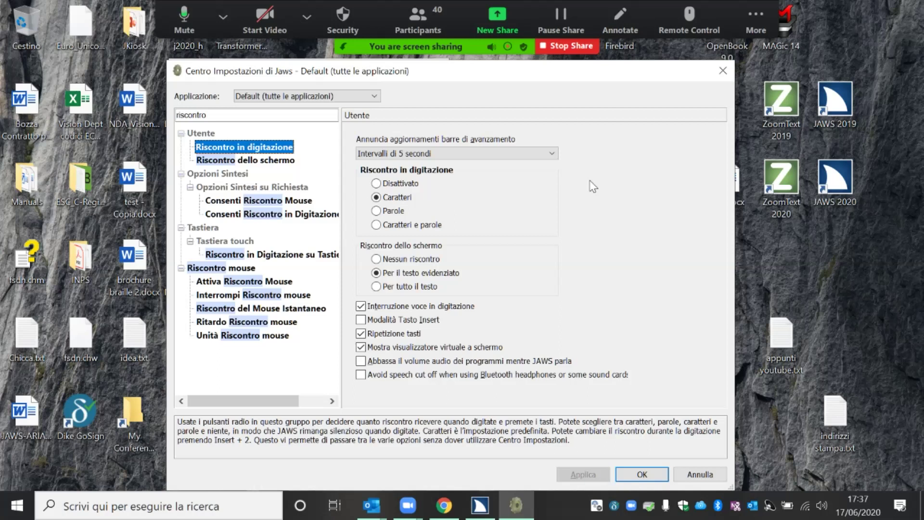
{"action": "key", "text": "Tab"}
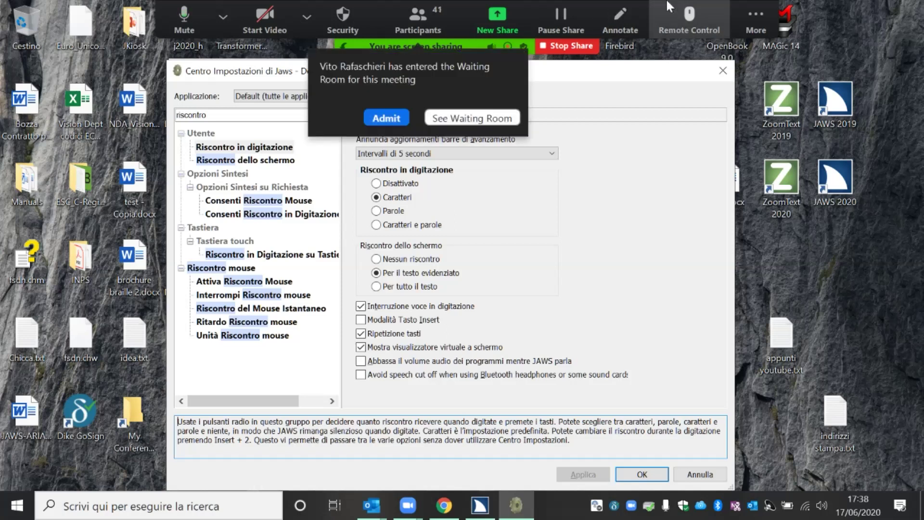
Admit the waiting participant to the Zoom meeting, mute all participants, and close the participants list.
{"action": "left_click", "coordinate": [387, 119]}
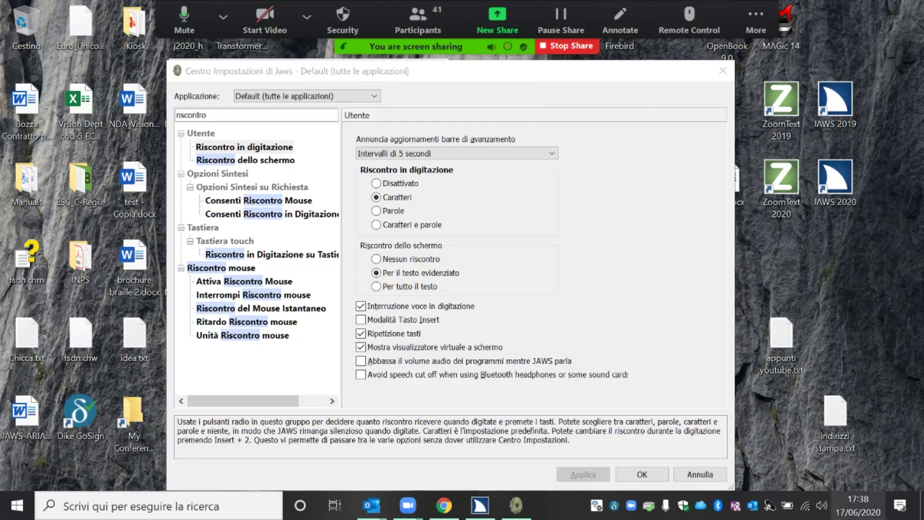
{"action": "mouse_move", "coordinate": [858, 505]}
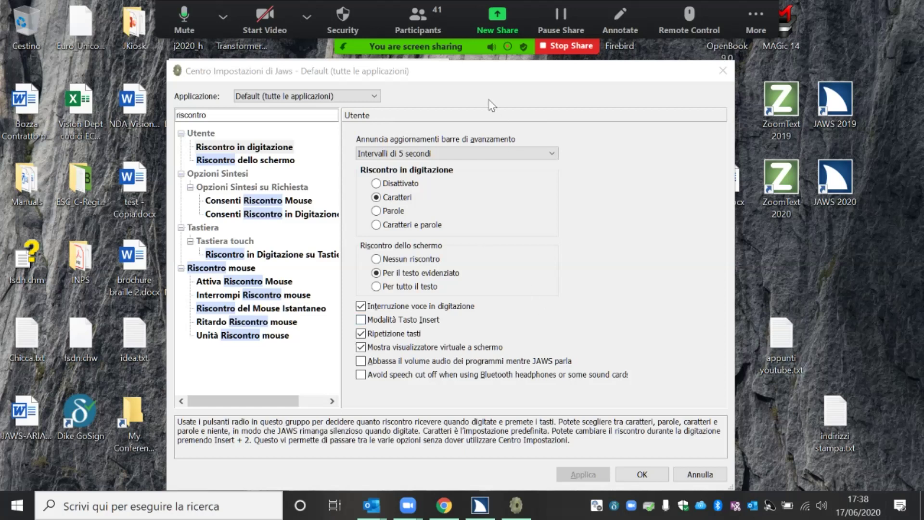
{"action": "left_click", "coordinate": [422, 11]}
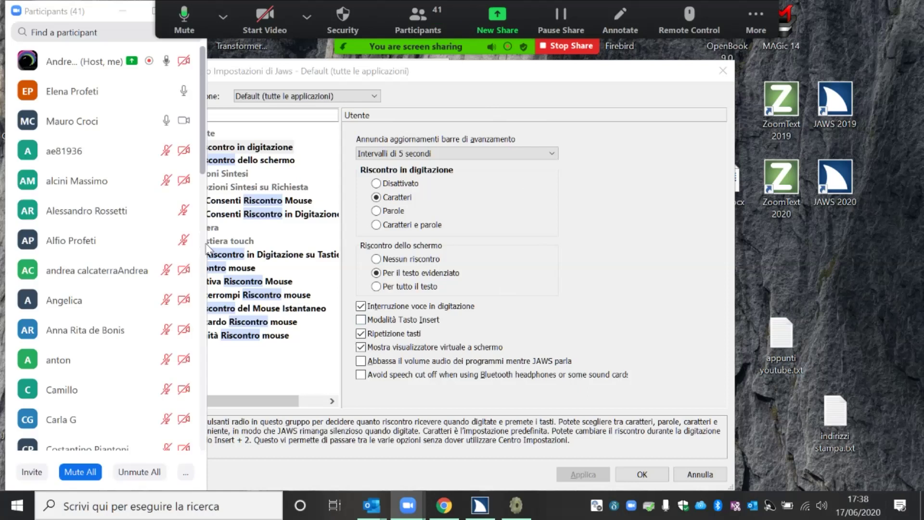
{"action": "left_click", "coordinate": [81, 474]}
{"action": "left_click", "coordinate": [514, 290]}
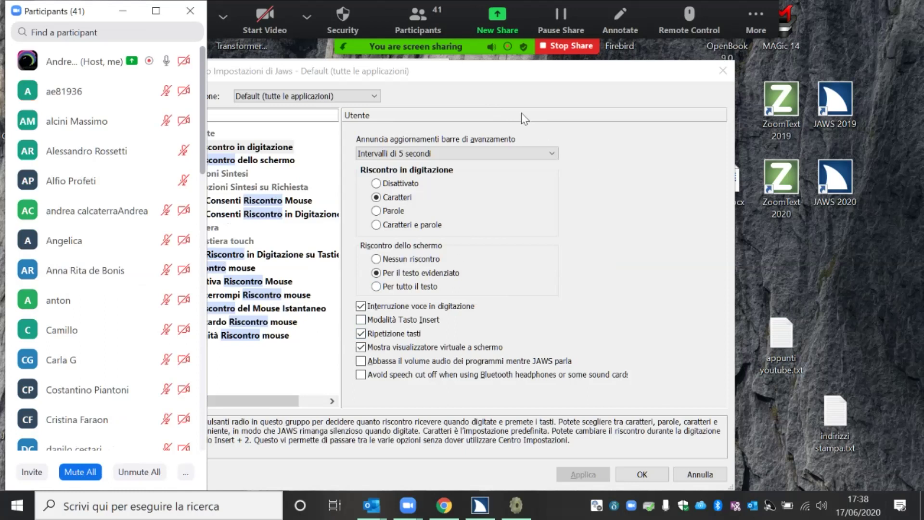
{"action": "left_click", "coordinate": [488, 85]}
{"action": "left_click", "coordinate": [223, 17]}
{"action": "left_click", "coordinate": [194, 15]}
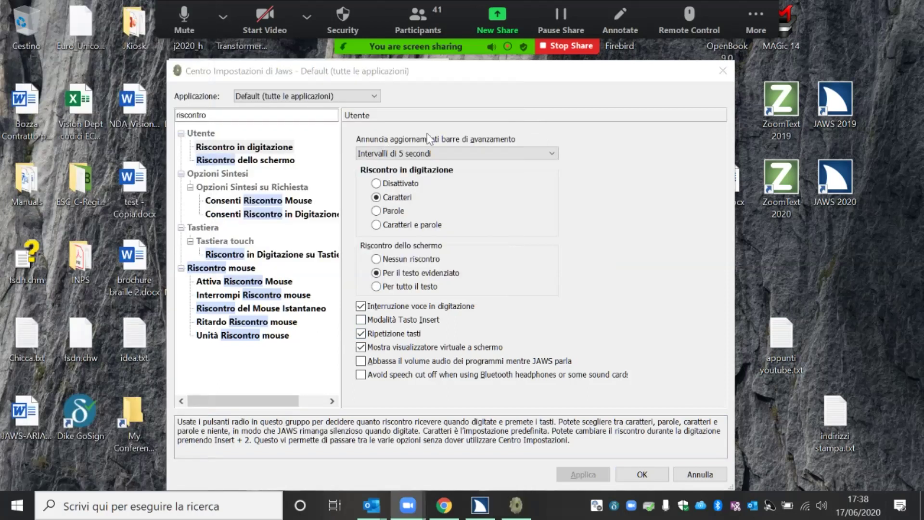
Clear the settings search and expand the Utente category, moving to Annuncia aggiornamenti barre di avanzamento.
{"action": "key", "text": "Tab"}
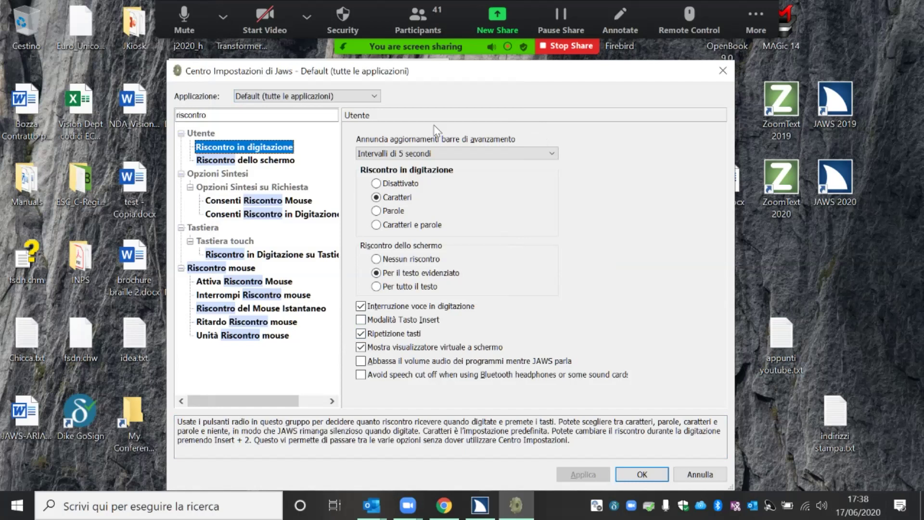
{"action": "key", "text": "shift+Tab"}
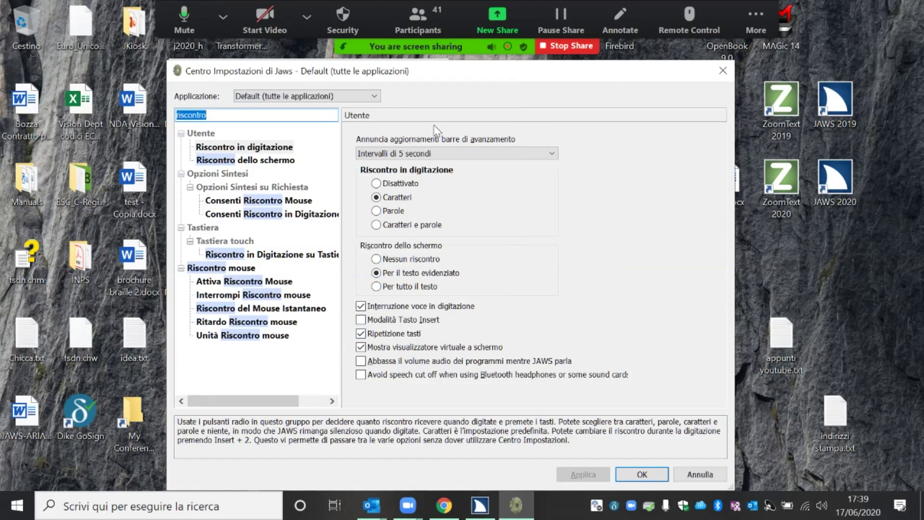
{"action": "key", "text": "BackSpace"}
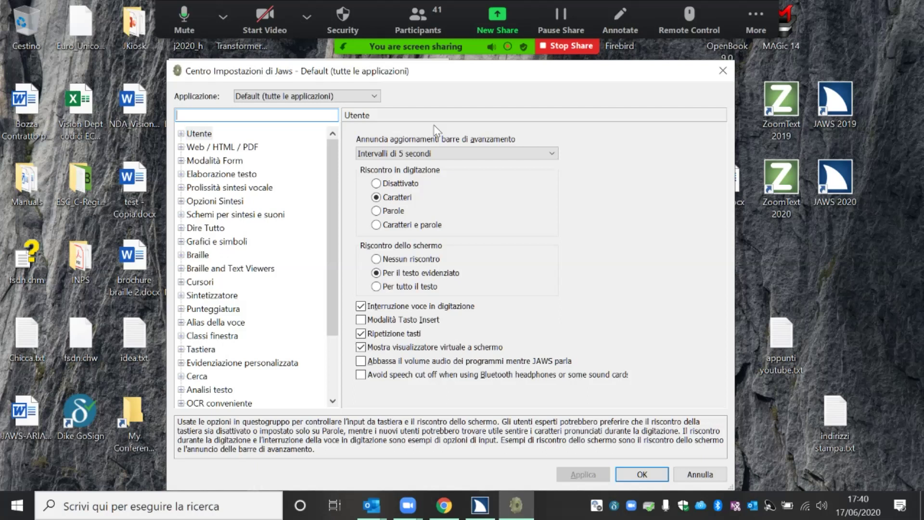
{"action": "key", "text": "Tab"}
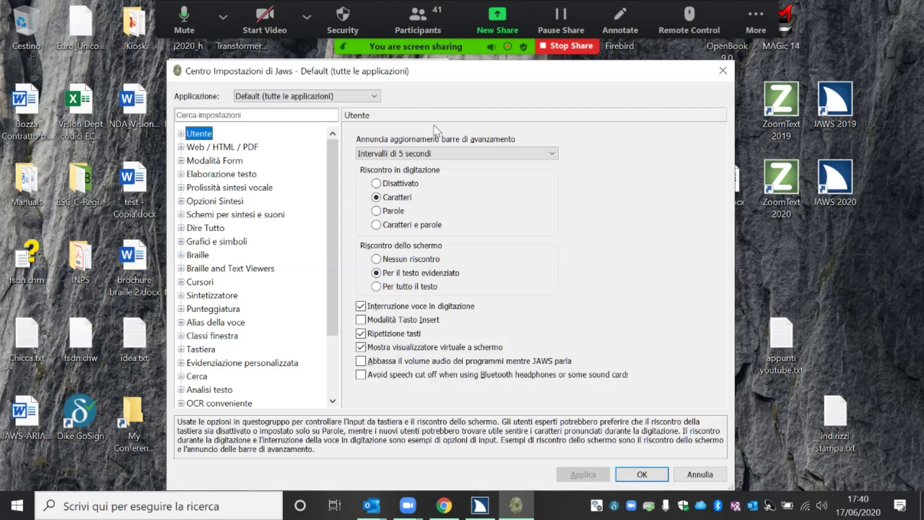
{"action": "key", "text": "Right"}
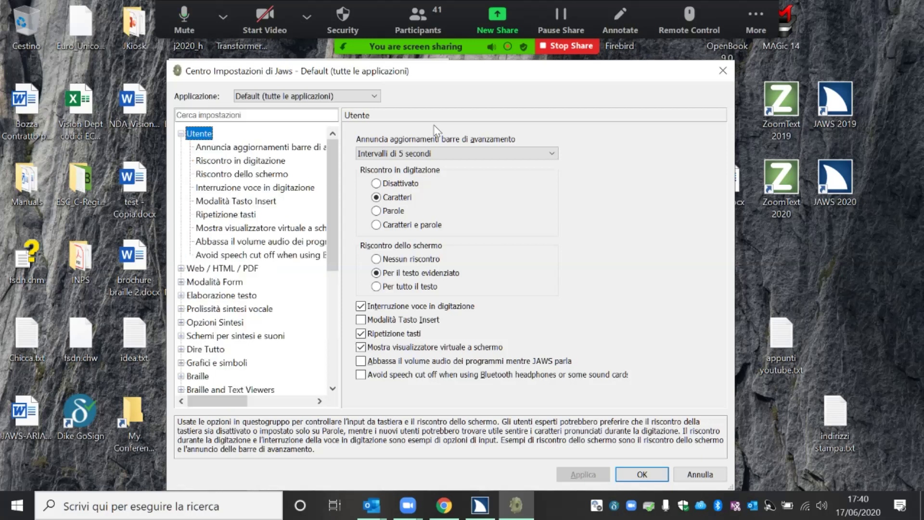
{"action": "key", "text": "Down"}
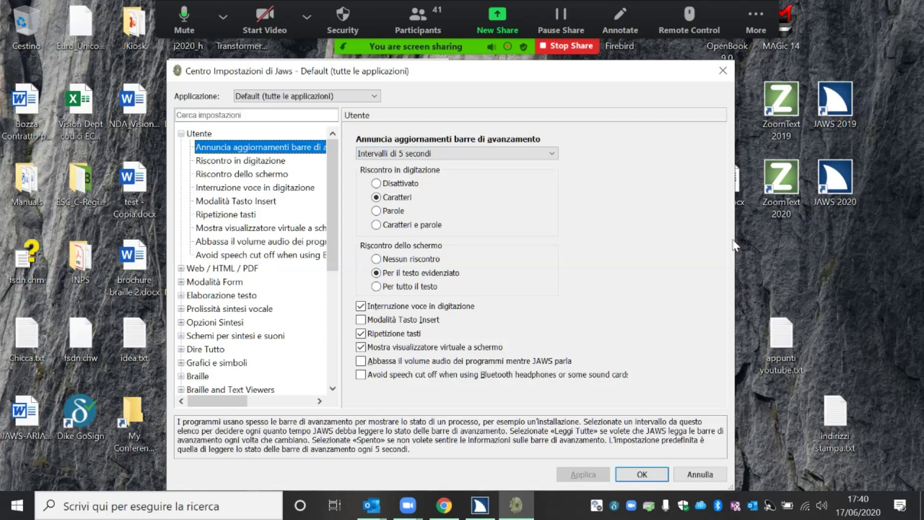
Widen the Centro Impostazioni window and its settings tree, and move the window towards the upper-left of the desktop.
{"action": "left_click_drag", "start_coordinate": [734, 245], "coordinate": [916, 248]}
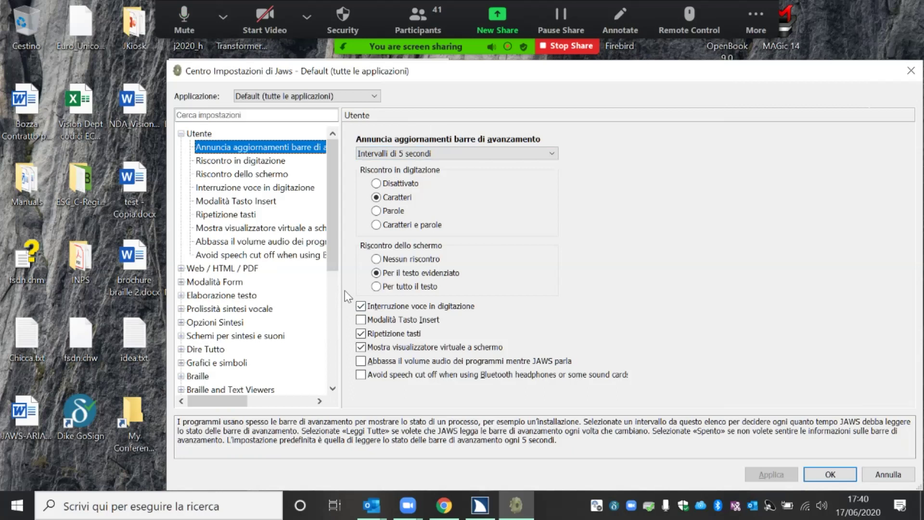
{"action": "left_click_drag", "start_coordinate": [340, 290], "coordinate": [457, 280]}
{"action": "left_click_drag", "start_coordinate": [542, 71], "coordinate": [388, 30]}
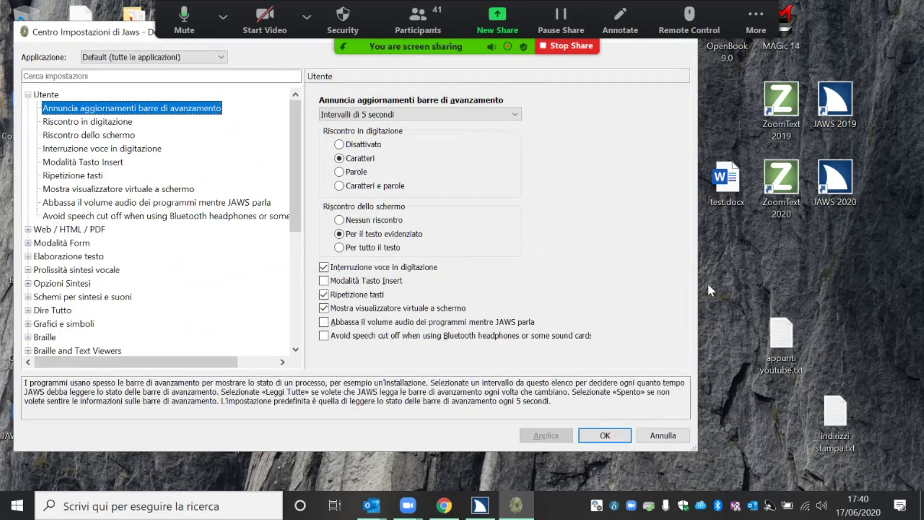
Go through the Utente settings from Riscontro in digitazione to Modalità Tasto Insert and examine their descriptions.
{"action": "key", "text": "Down"}
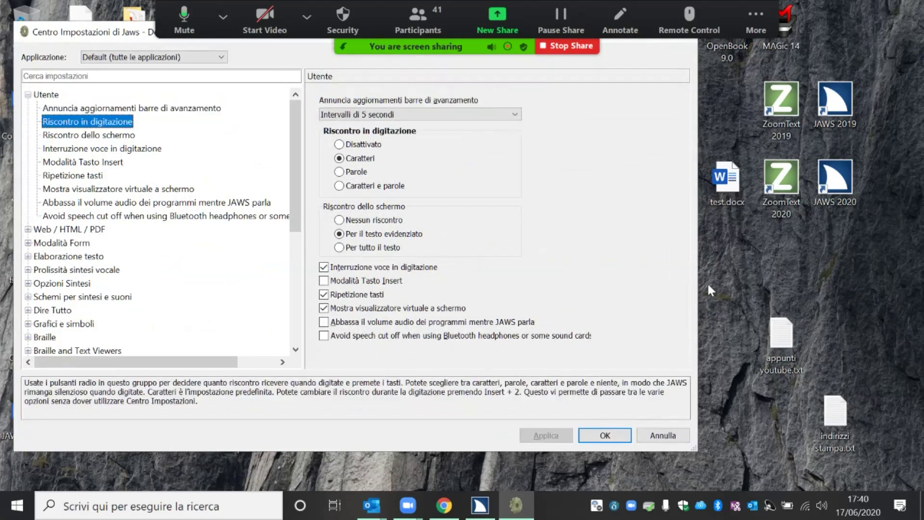
{"action": "key", "text": "Down"}
{"action": "key", "text": "Down"}
{"action": "key", "text": "Down"}
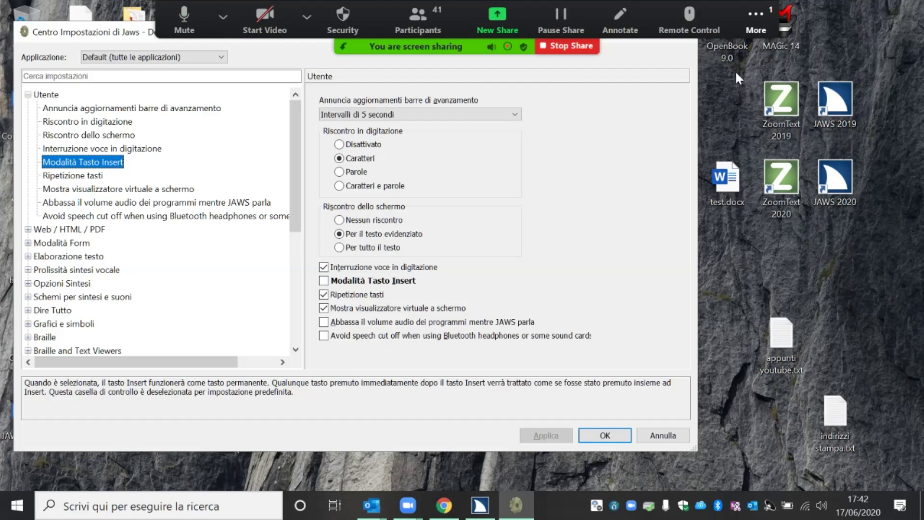
Open the Zoom meeting's group chat and bring it up over the Centro Impostazioni window.
{"action": "left_click", "coordinate": [750, 22]}
{"action": "key", "text": "Escape"}
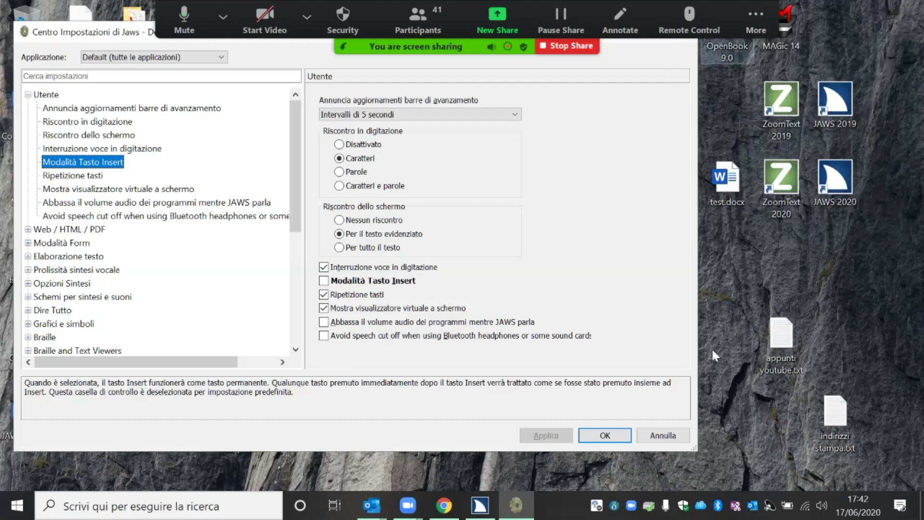
{"action": "left_click", "coordinate": [755, 18]}
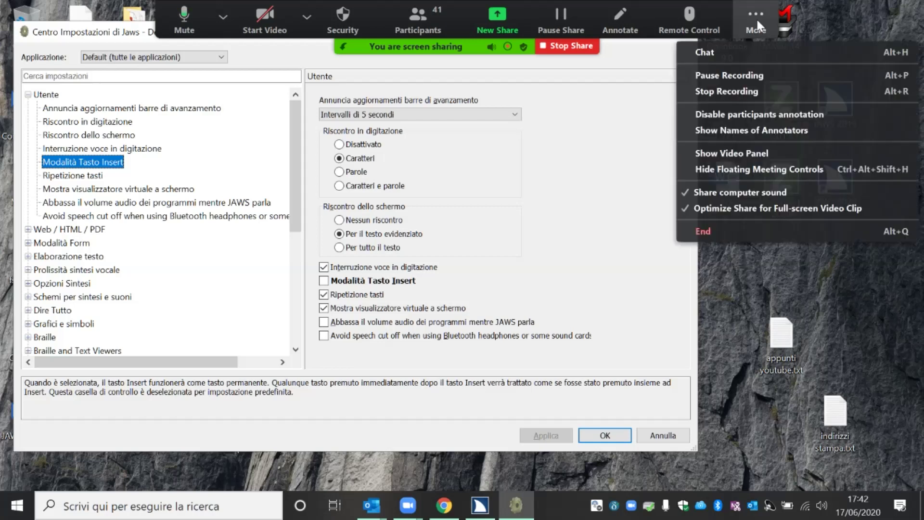
{"action": "left_click", "coordinate": [744, 52]}
{"action": "key", "text": "super+d"}
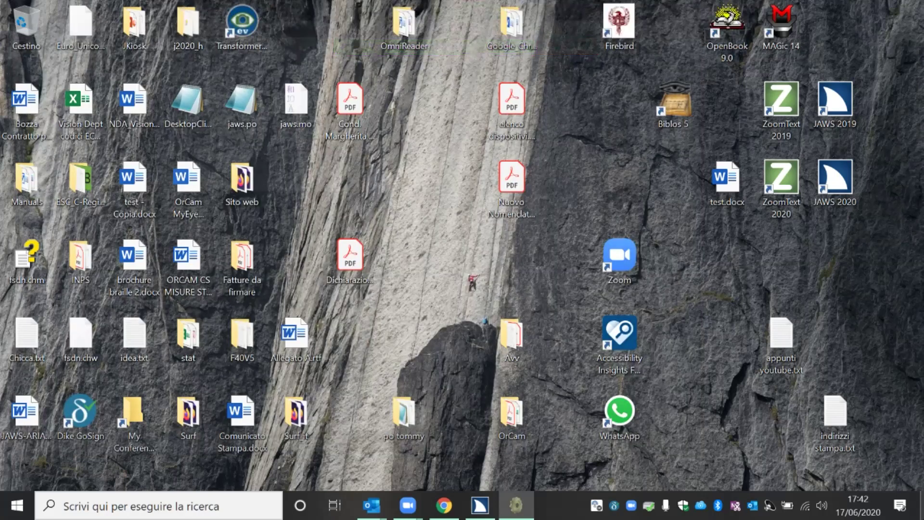
{"action": "key", "text": "alt+Tab"}
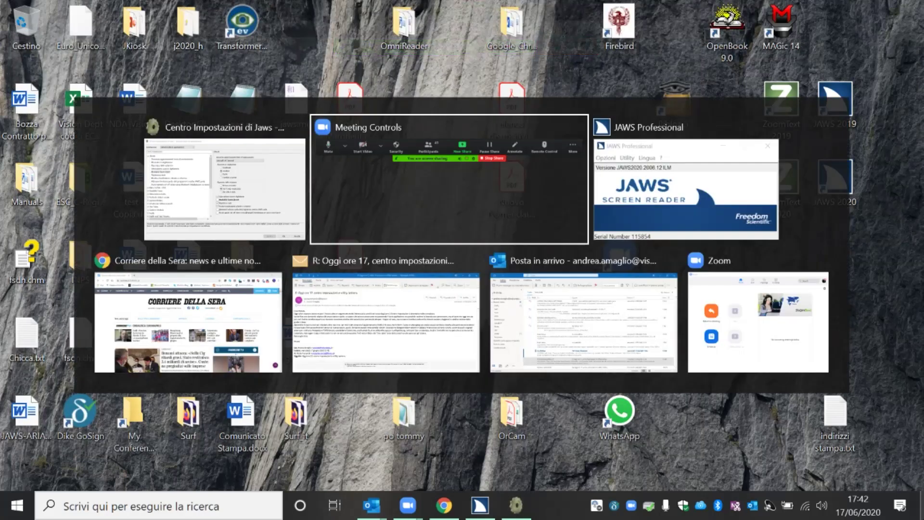
{"action": "key", "text": "super+d"}
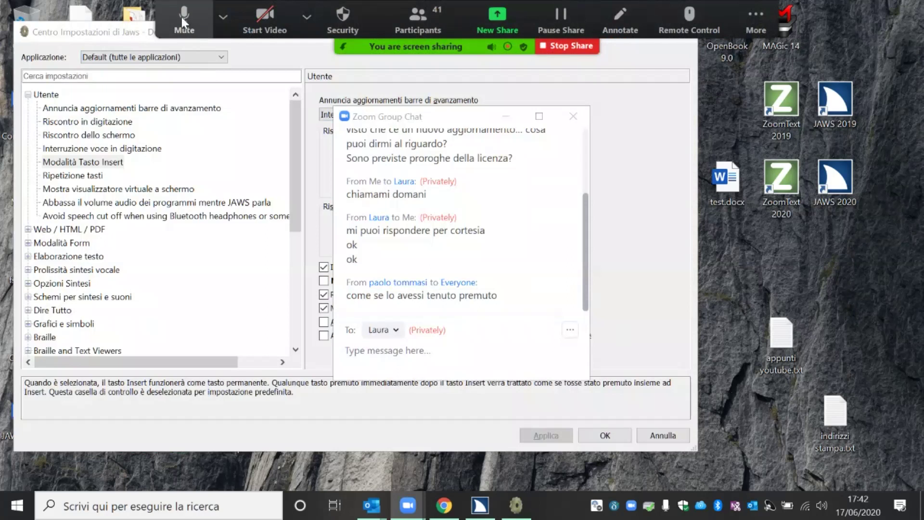
Check the meeting's participants and the latest chat messages, then close the chat and minimize the participants list.
{"action": "left_click", "coordinate": [222, 17]}
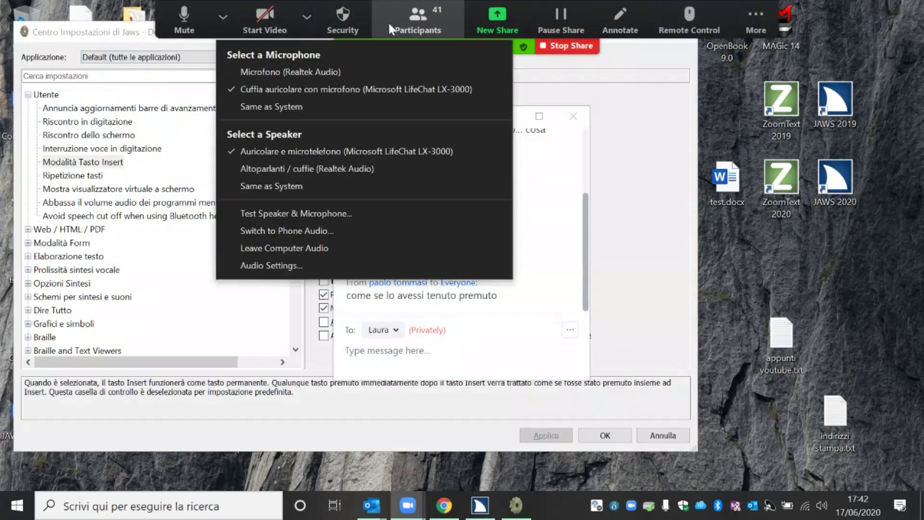
{"action": "left_click", "coordinate": [404, 17]}
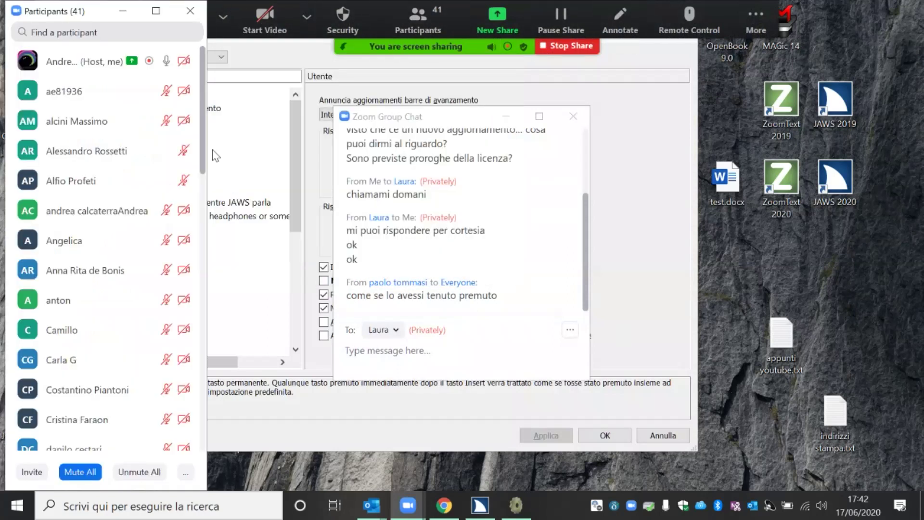
{"action": "left_click", "coordinate": [745, 15]}
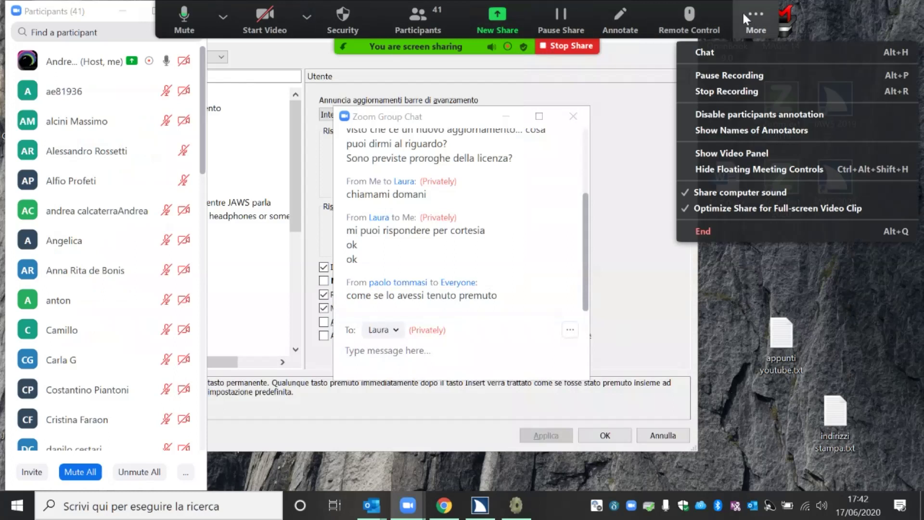
{"action": "left_click", "coordinate": [744, 51]}
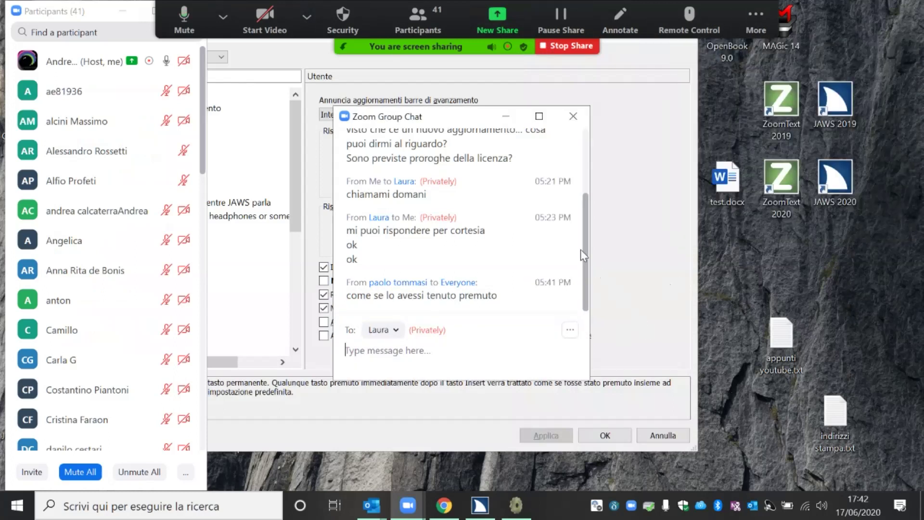
{"action": "left_click", "coordinate": [572, 116]}
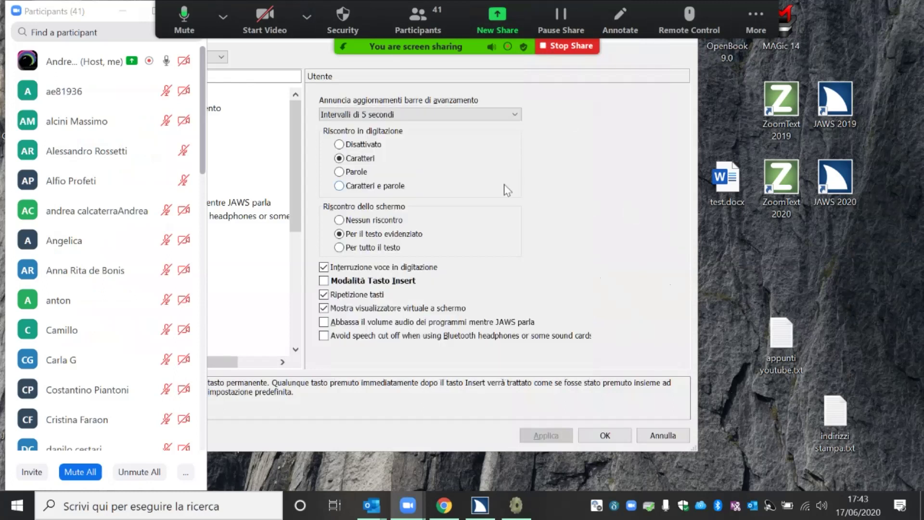
{"action": "left_click", "coordinate": [223, 17]}
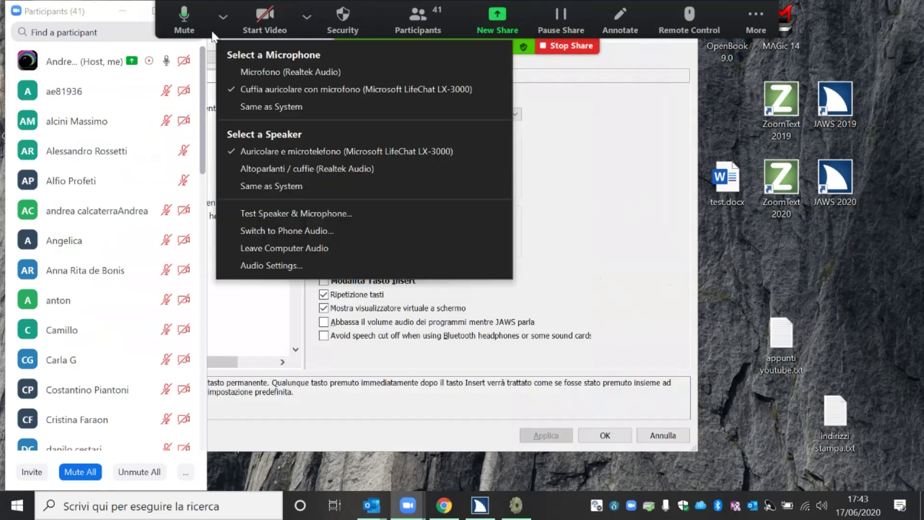
{"action": "left_click", "coordinate": [123, 10]}
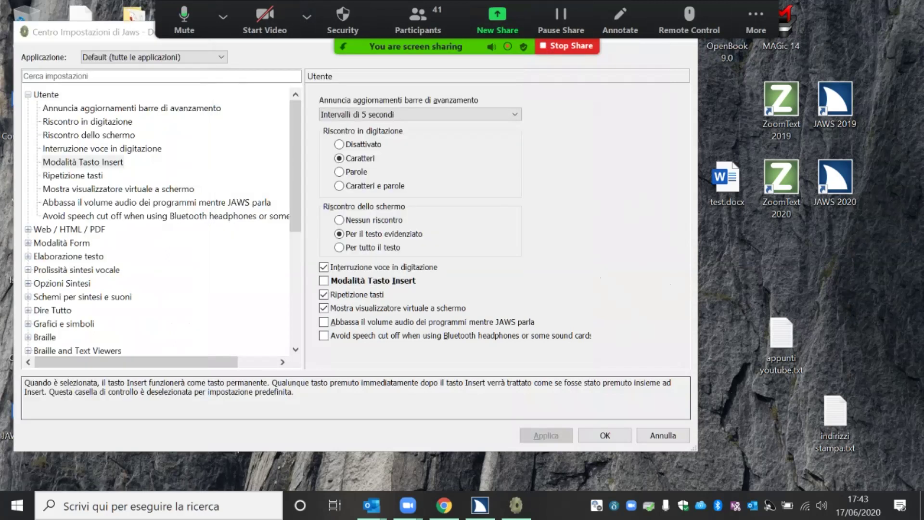
Enlarge the Centro Impostazioni window further and move down the tree to Mostra visualizzatore virtuale a schermo.
{"action": "left_click", "coordinate": [696, 450]}
{"action": "left_click_drag", "start_coordinate": [836, 465], "coordinate": [851, 461]}
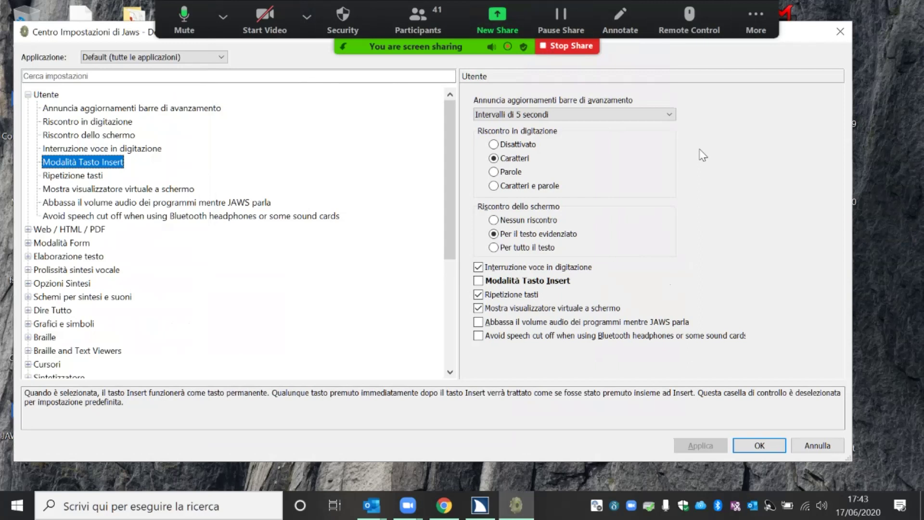
{"action": "key", "text": "Down"}
{"action": "key", "text": "Down"}
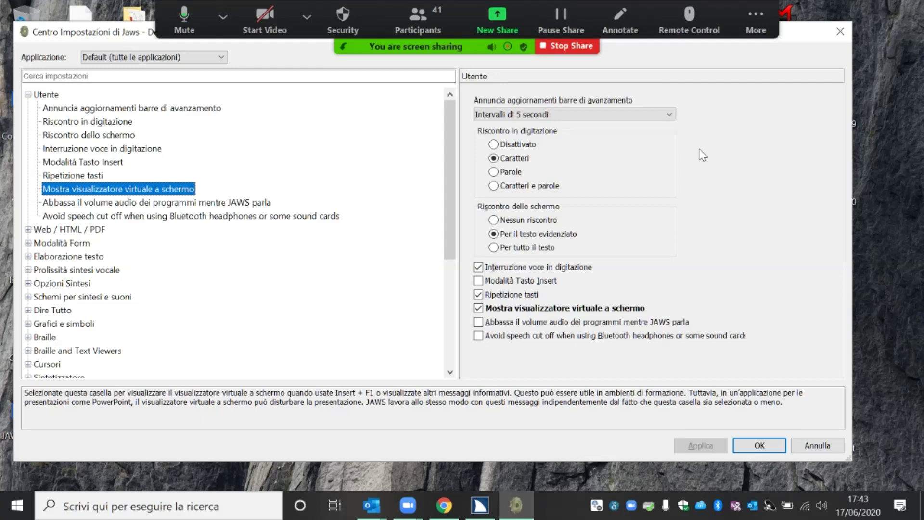
Switch to the Corriere della Sera page in Chrome, show JAWS help for the current control in the virtual viewer, and close it.
{"action": "key", "text": "alt+Tab"}
{"action": "key", "text": "alt+Tab"}
{"action": "key", "text": "alt+Tab"}
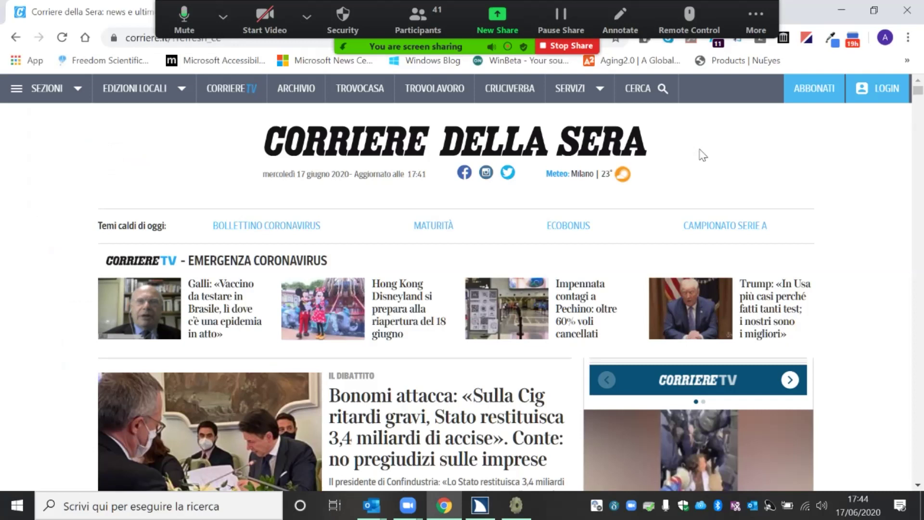
{"action": "key", "text": "Insert+F1"}
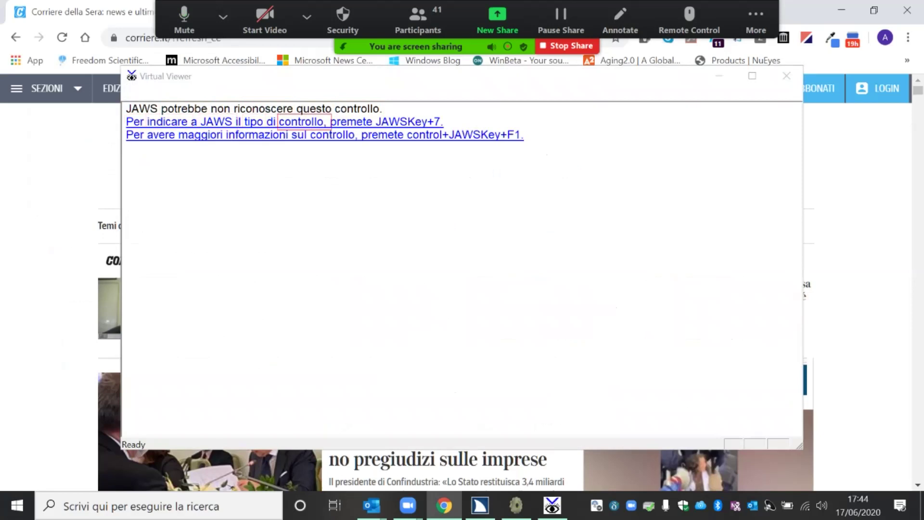
{"action": "key", "text": "Escape"}
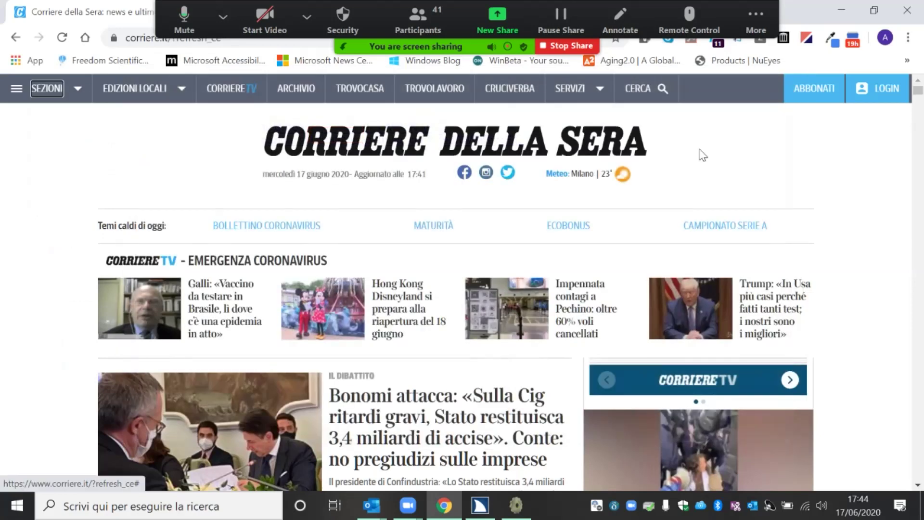
Show and close the JAWS help for the EDIZIONI LOCALI link in the virtual viewer twice, and return to Centro Impostazioni.
{"action": "key", "text": "Tab"}
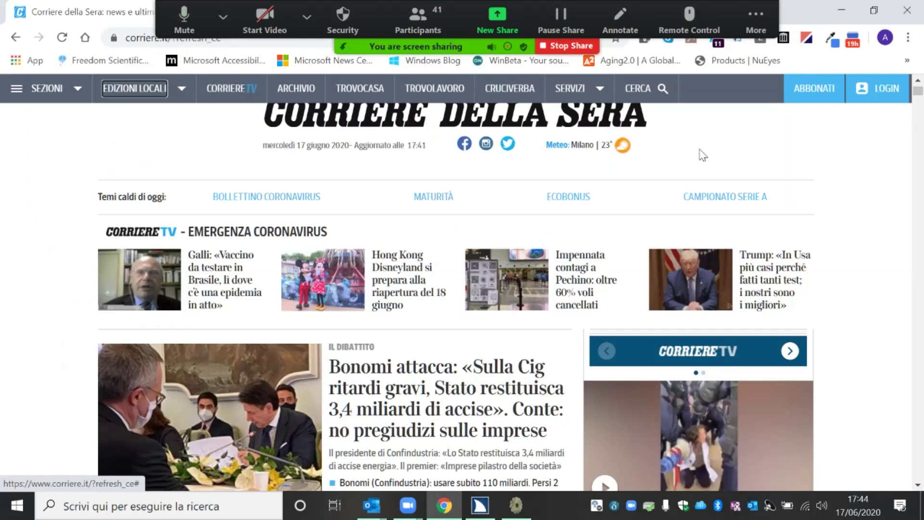
{"action": "key", "text": "Insert+F1"}
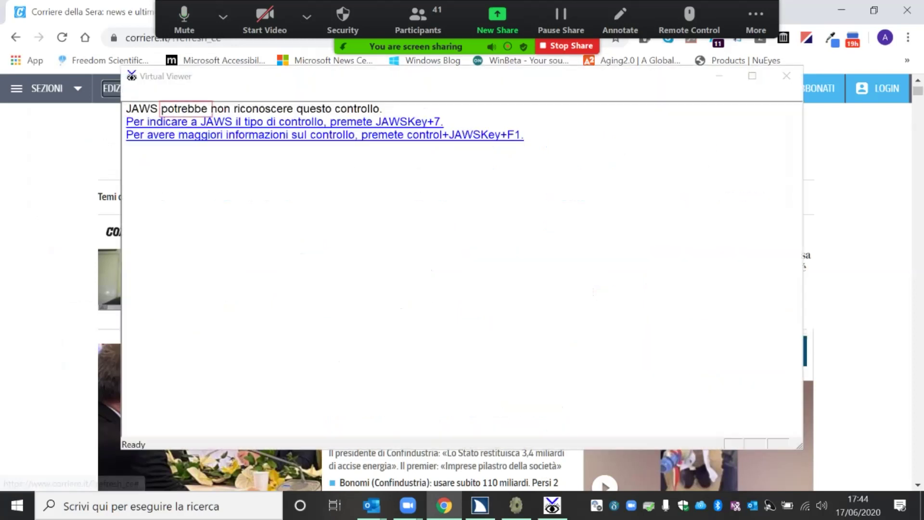
{"action": "key", "text": "Escape"}
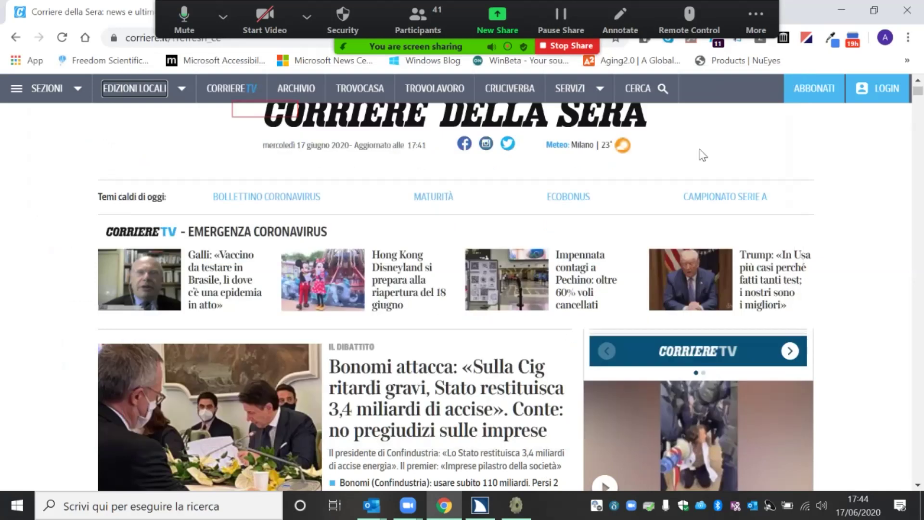
{"action": "key", "text": "Insert+F1"}
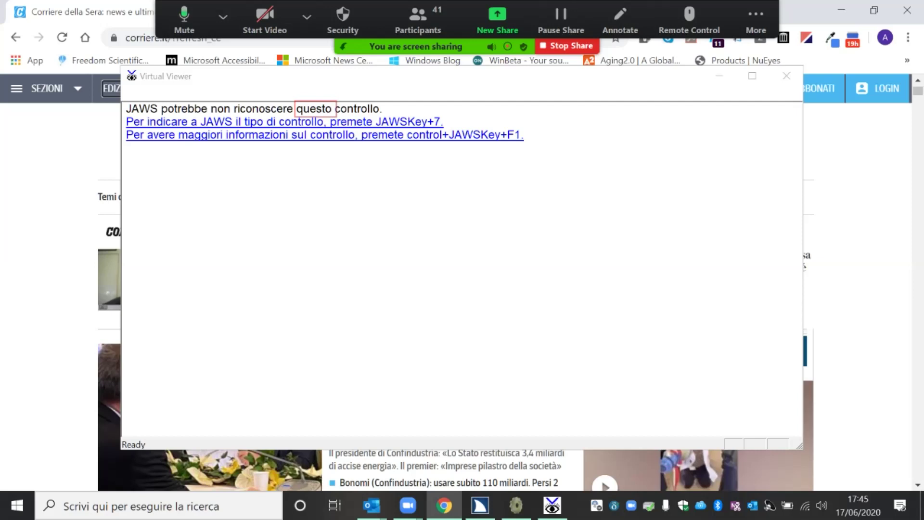
{"action": "key", "text": "Escape"}
{"action": "key", "text": "alt+Tab"}
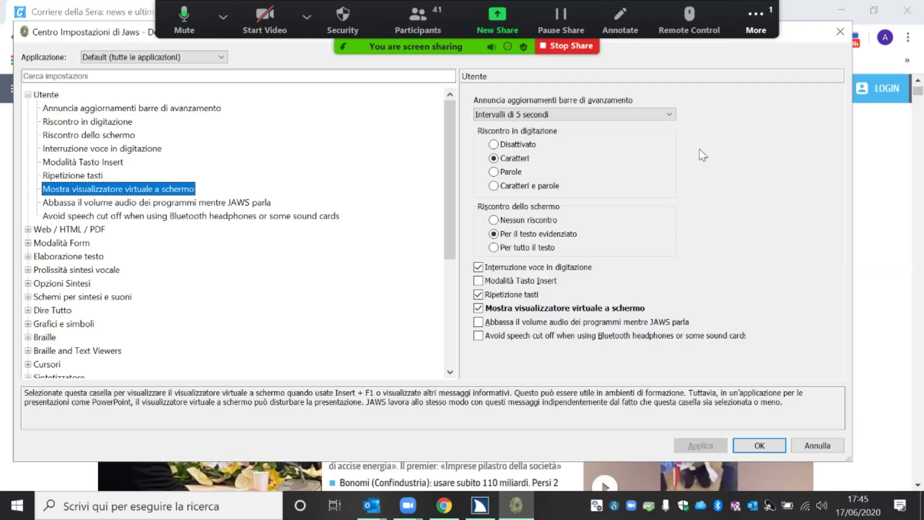
Open the Zoom meeting's group chat over Centro Impostazioni, read the newest message, and close the chat.
{"action": "left_click", "coordinate": [755, 19]}
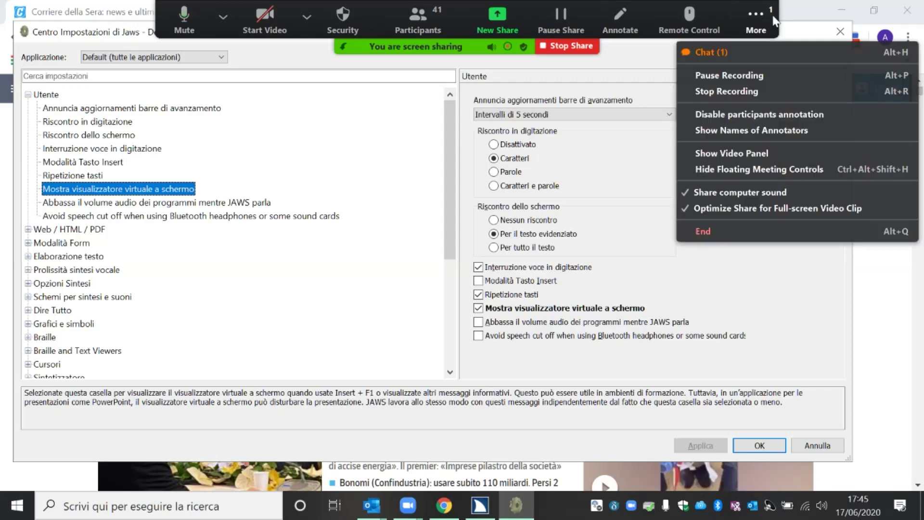
{"action": "left_click", "coordinate": [720, 51]}
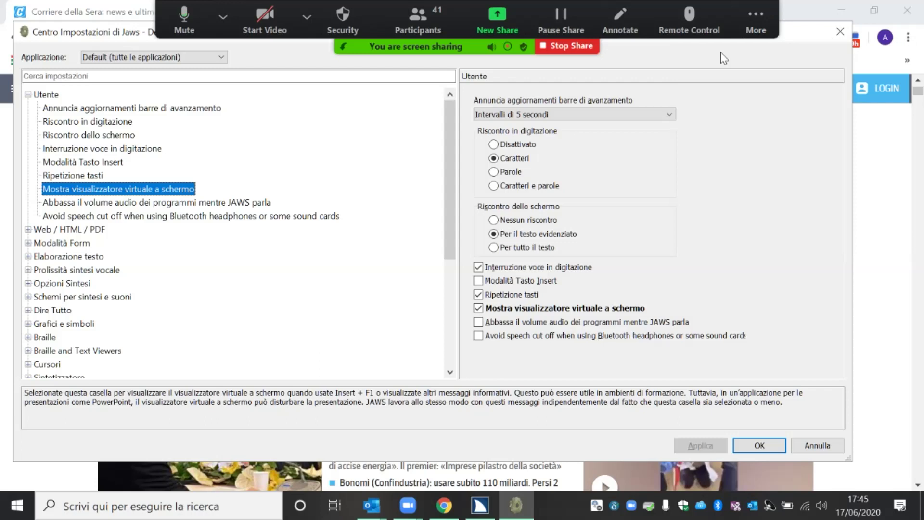
{"action": "left_click", "coordinate": [755, 17]}
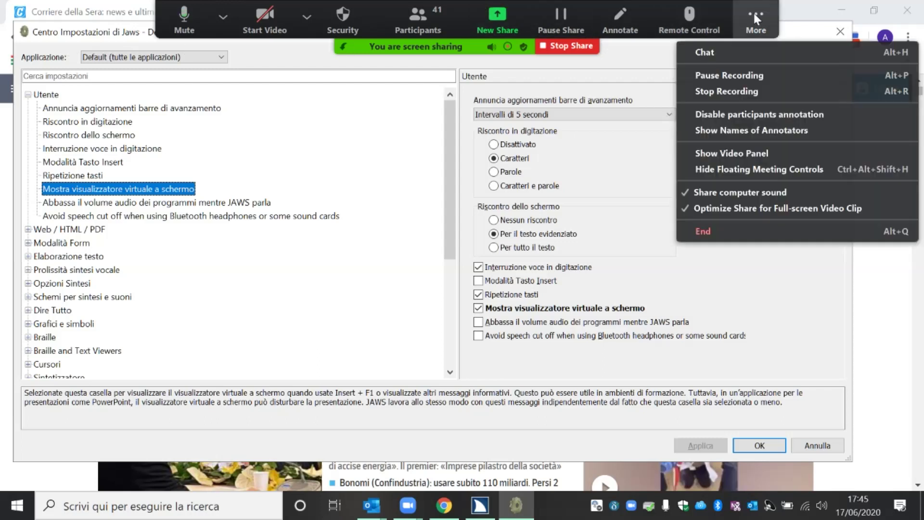
{"action": "left_click", "coordinate": [296, 286]}
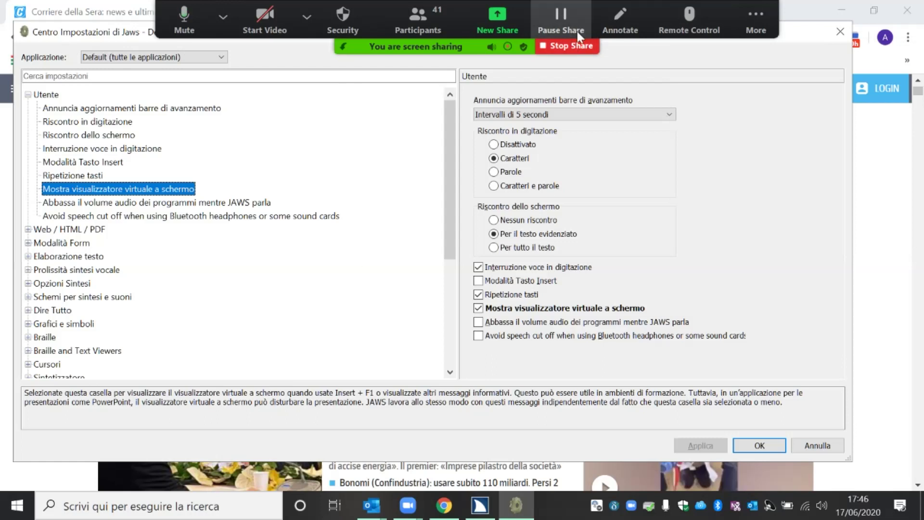
{"action": "left_click", "coordinate": [754, 19]}
{"action": "key", "text": "Escape"}
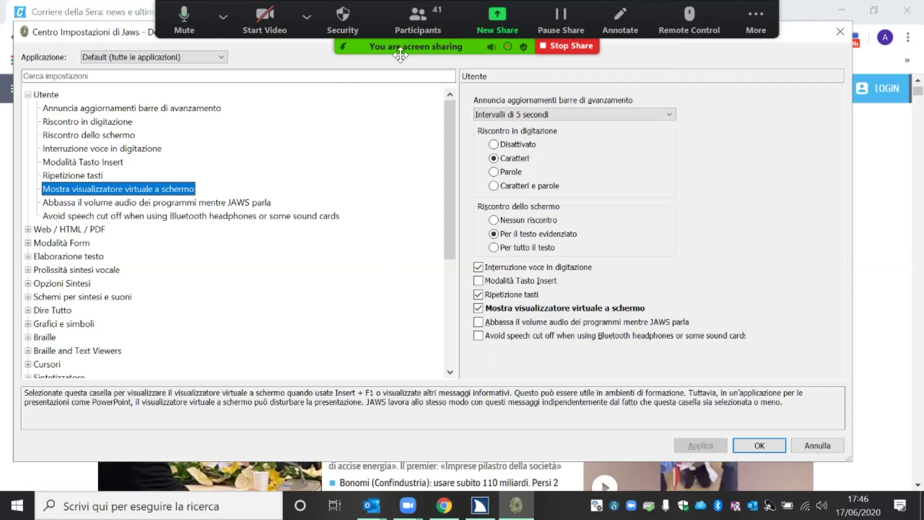
{"action": "key", "text": "alt+h"}
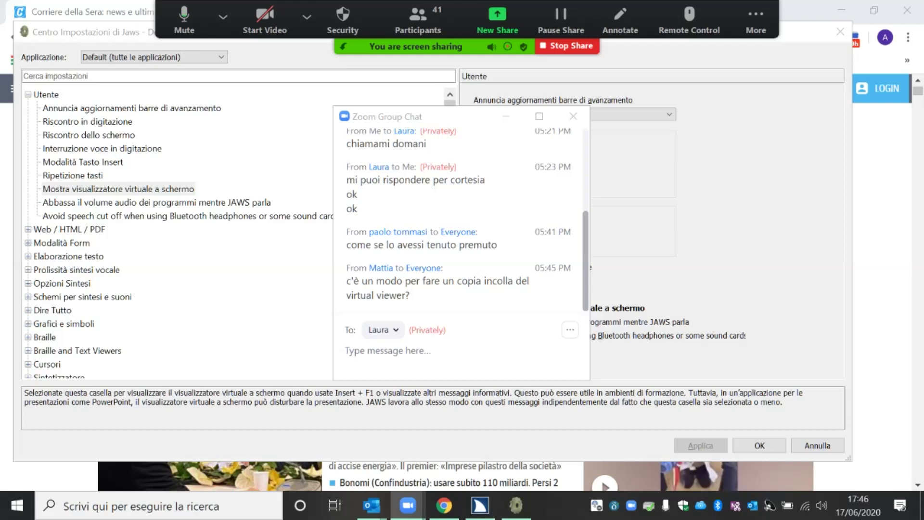
{"action": "left_click", "coordinate": [572, 116]}
Switch to the Corriere della Sera page in Chrome, read the JAWS control help line by line in the virtual viewer, and close it.
{"action": "key", "text": "alt+Tab"}
{"action": "key", "text": "alt+Tab"}
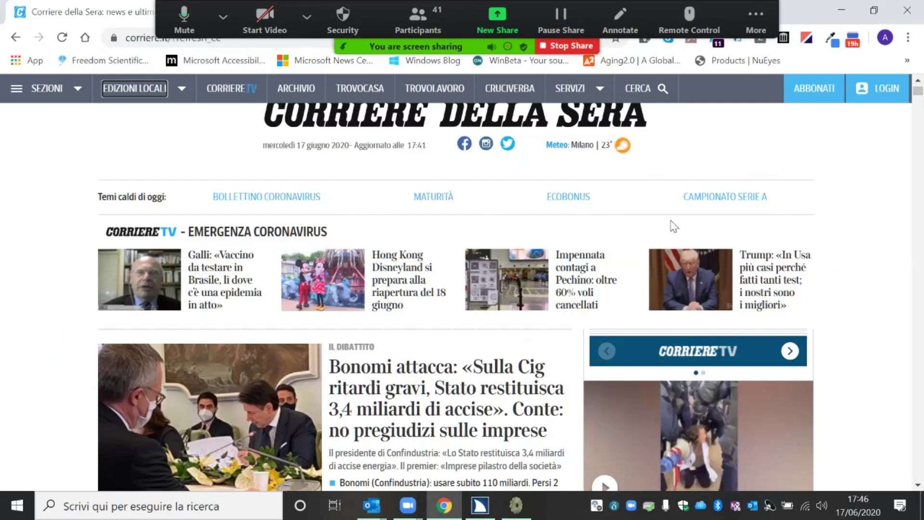
{"action": "key", "text": "Insert+F1"}
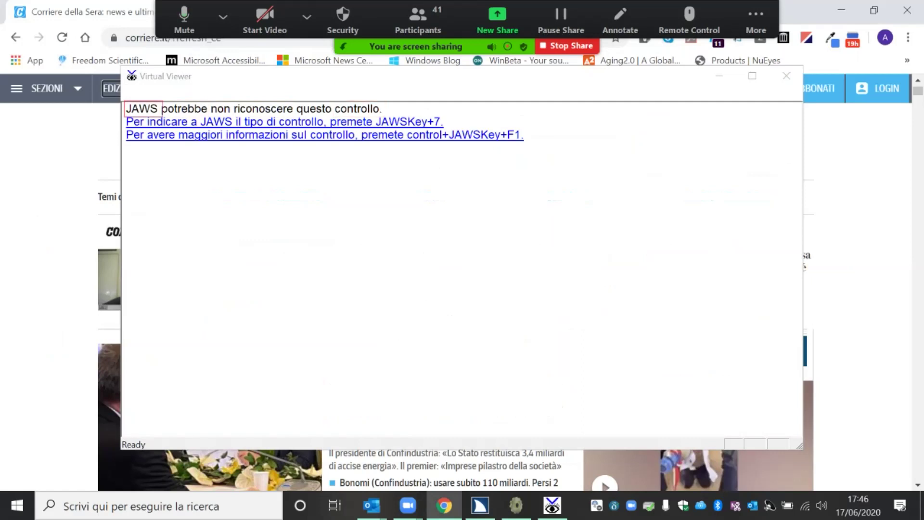
{"action": "key", "text": "Down"}
{"action": "key", "text": "Down"}
{"action": "key", "text": "Escape"}
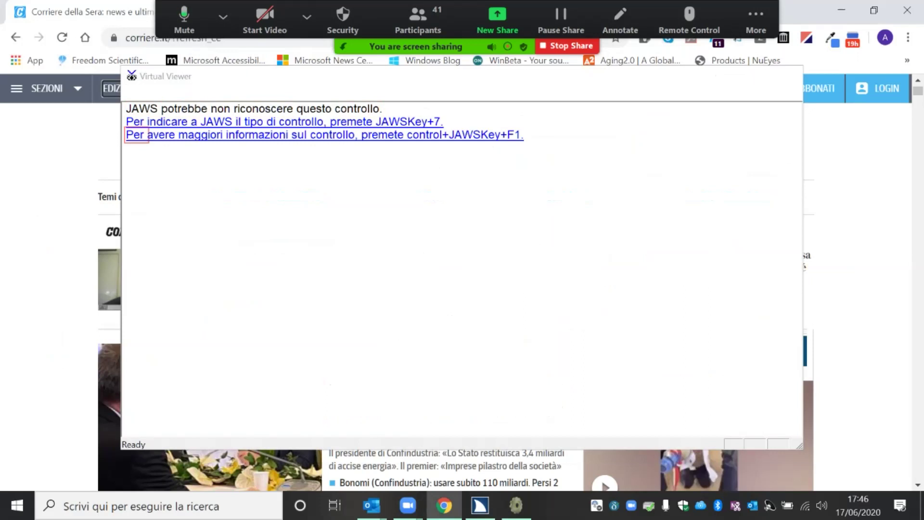
Switch back to Centro Impostazioni and collapse the Utente category in the settings tree.
{"action": "key", "text": "alt+Tab"}
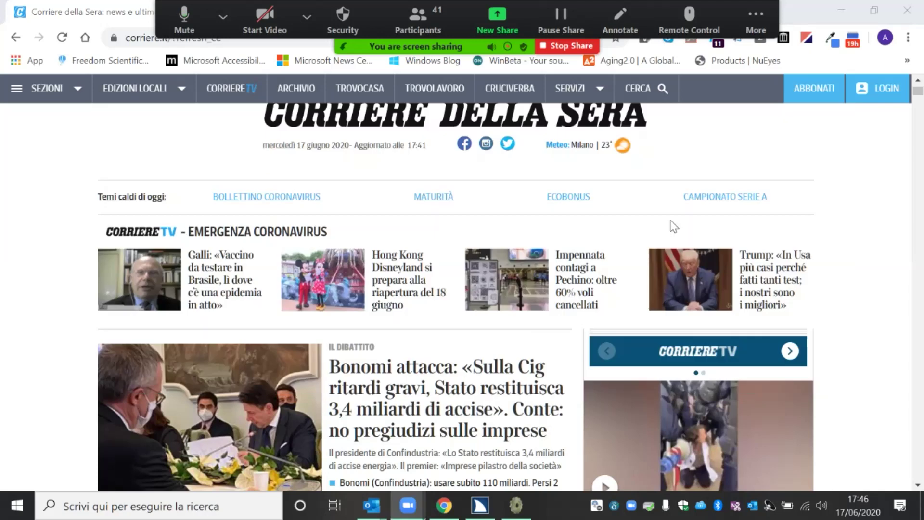
{"action": "key", "text": "alt+Tab"}
{"action": "key", "text": "alt+Tab"}
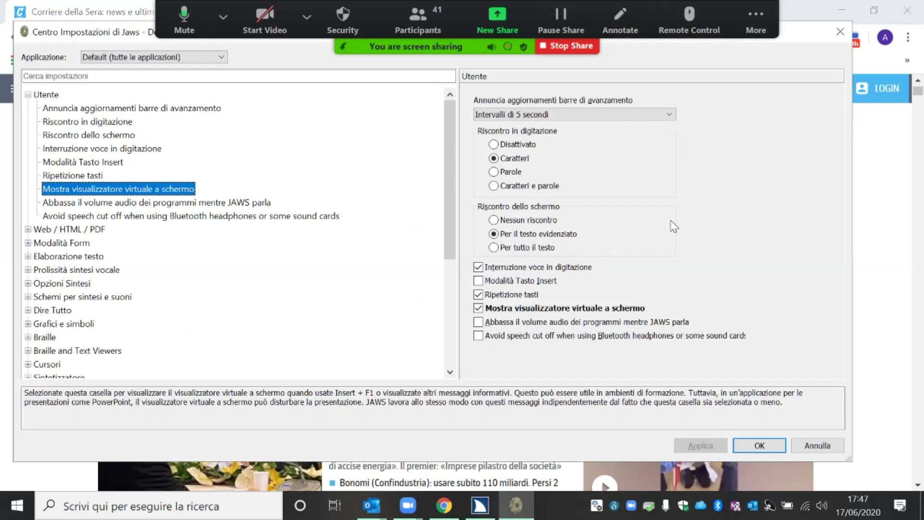
{"action": "key", "text": "Left"}
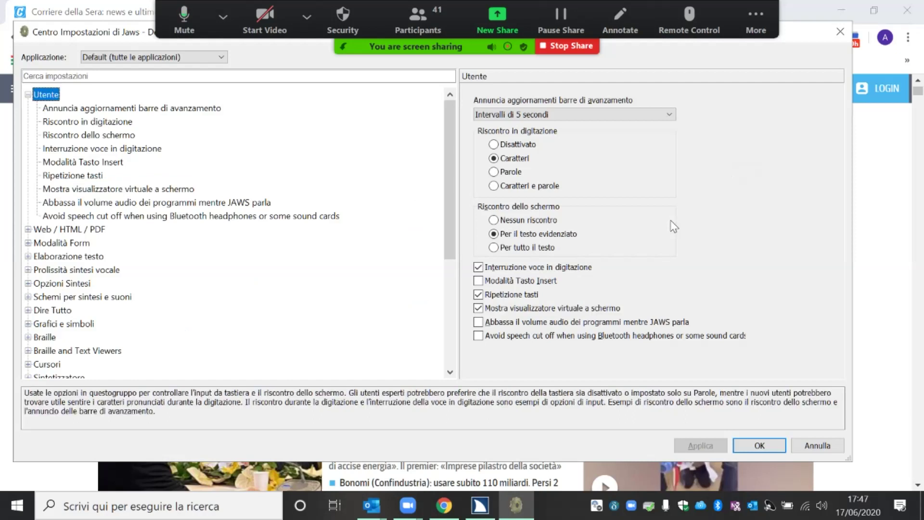
{"action": "key", "text": "Left"}
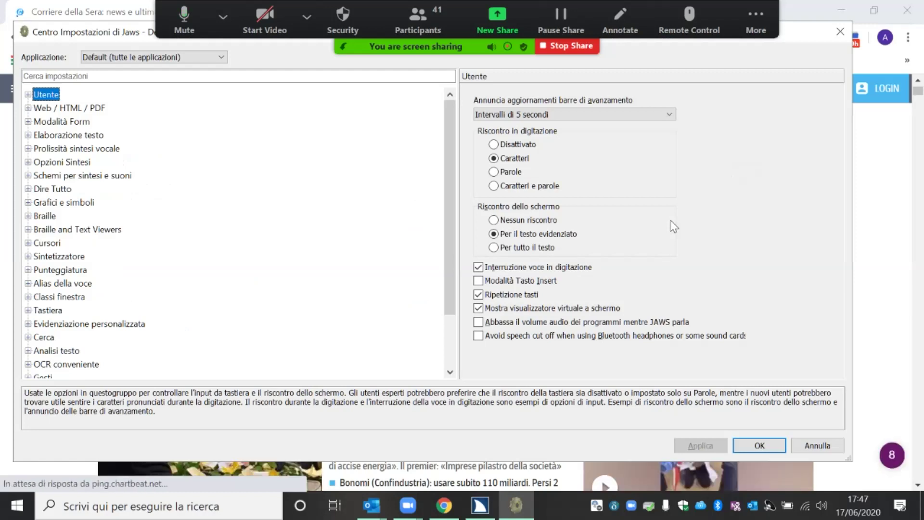
Expand the Web / HTML / PDF category and its Lettura group in the settings tree.
{"action": "key", "text": "Down"}
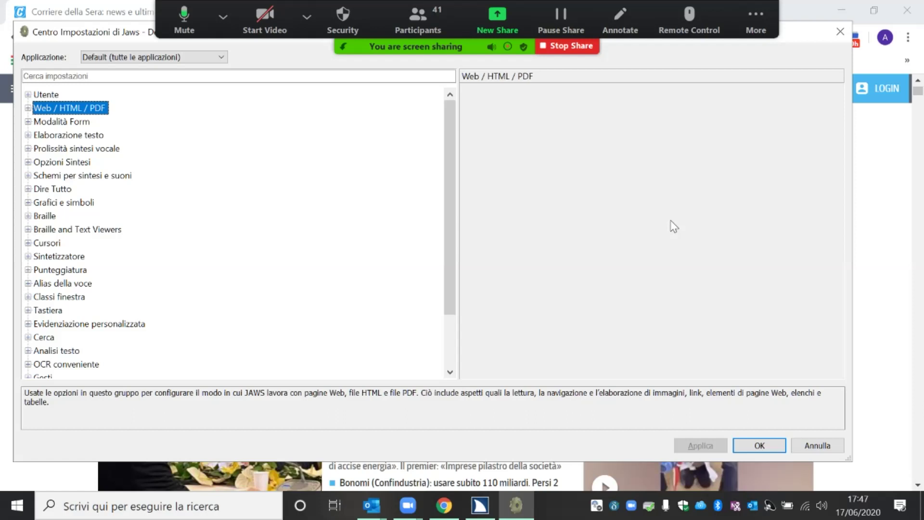
{"action": "key", "text": "Right"}
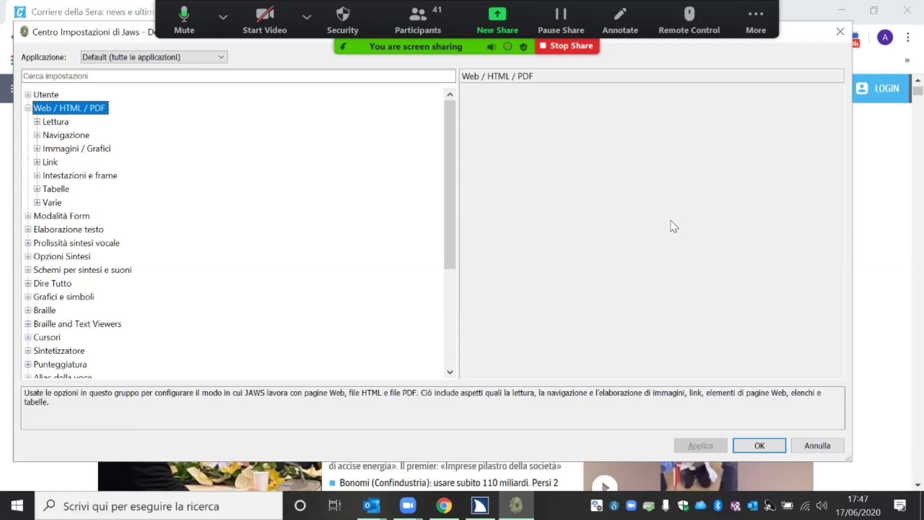
{"action": "key", "text": "Down"}
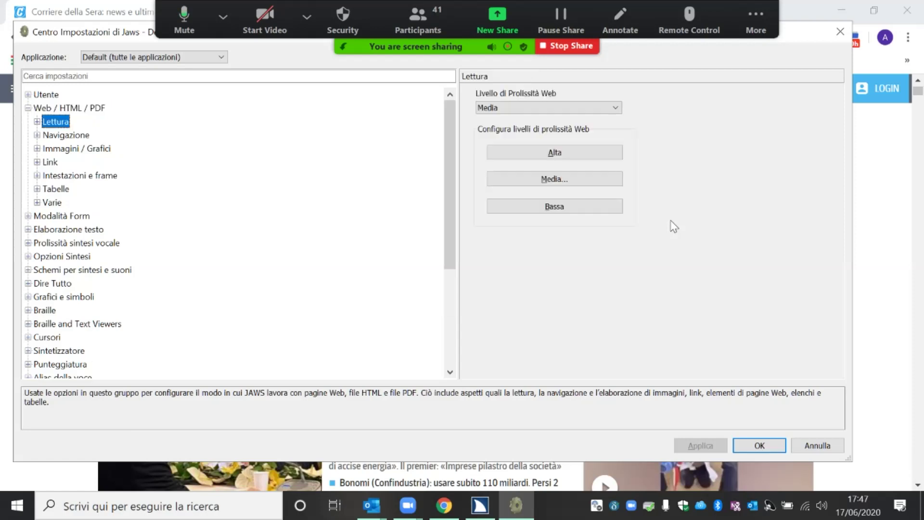
{"action": "key", "text": "Right"}
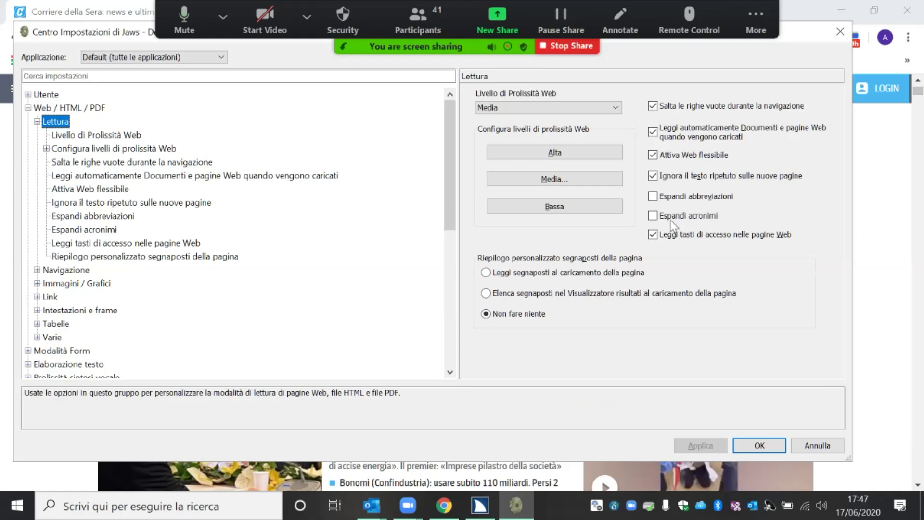
Go through the levels of Livello di Prolissità Web, set it back to Media, and return to its tree entry.
{"action": "key", "text": "Down"}
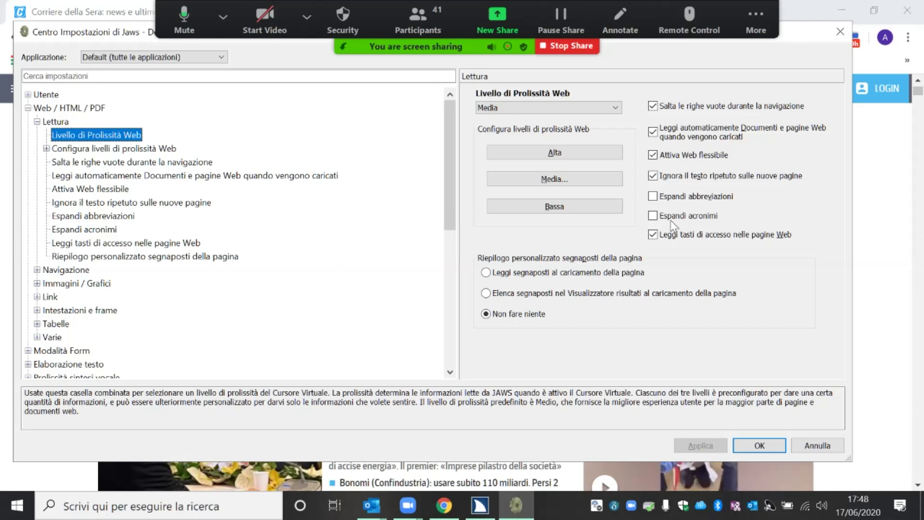
{"action": "key", "text": "Down"}
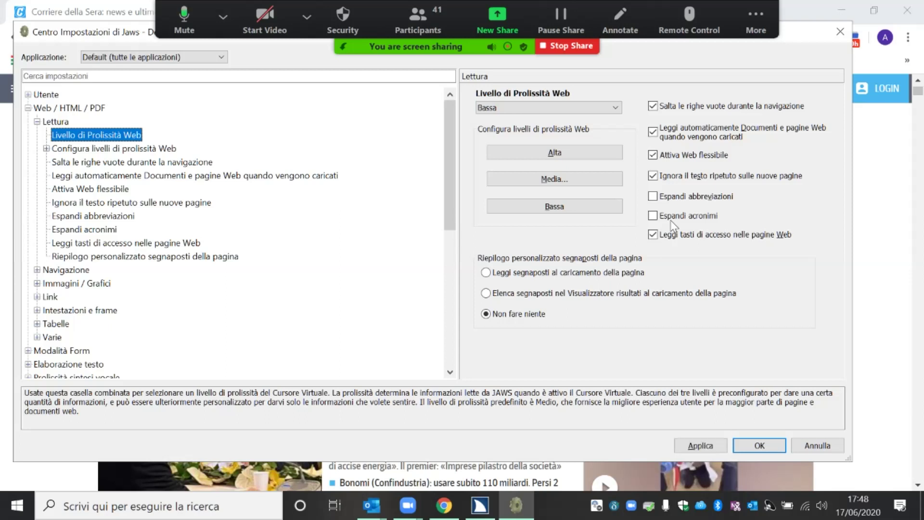
{"action": "left_click", "coordinate": [615, 108]}
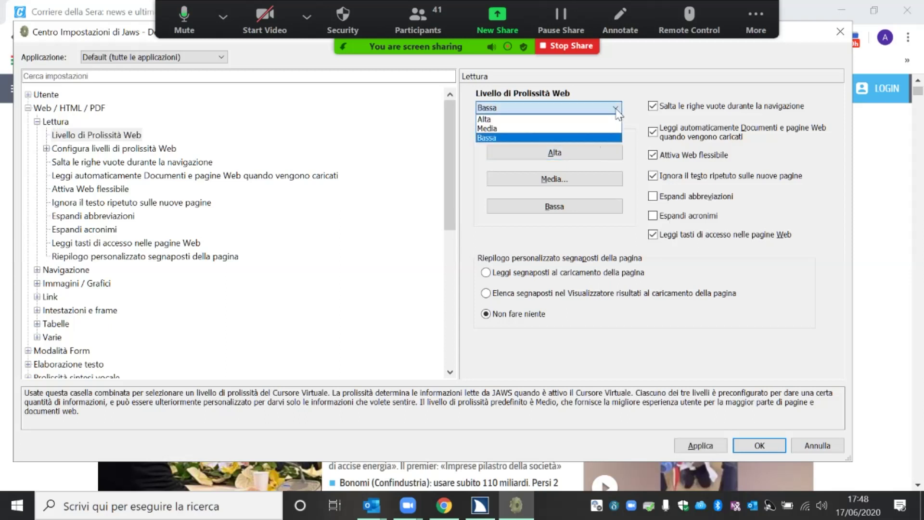
{"action": "key", "text": "Up"}
{"action": "key", "text": "Up"}
{"action": "key", "text": "Down"}
{"action": "key", "text": "Down"}
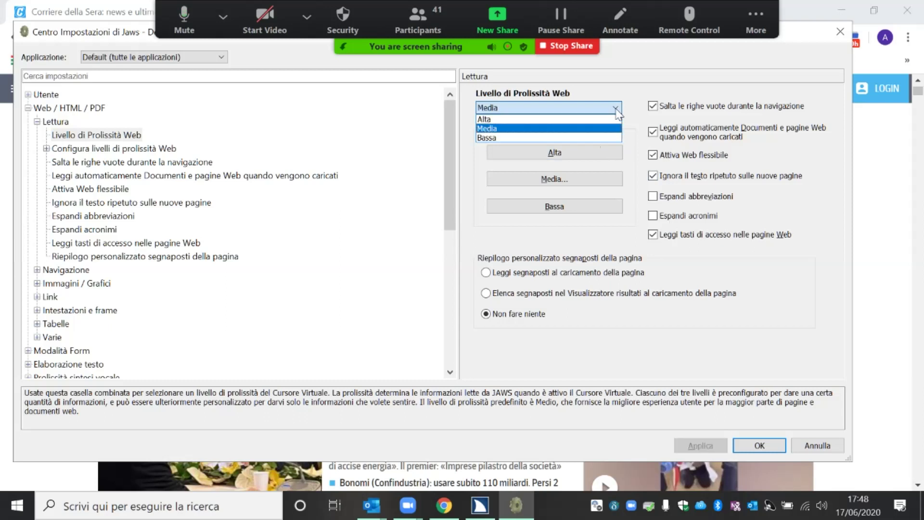
{"action": "key", "text": "Up"}
{"action": "key", "text": "Return"}
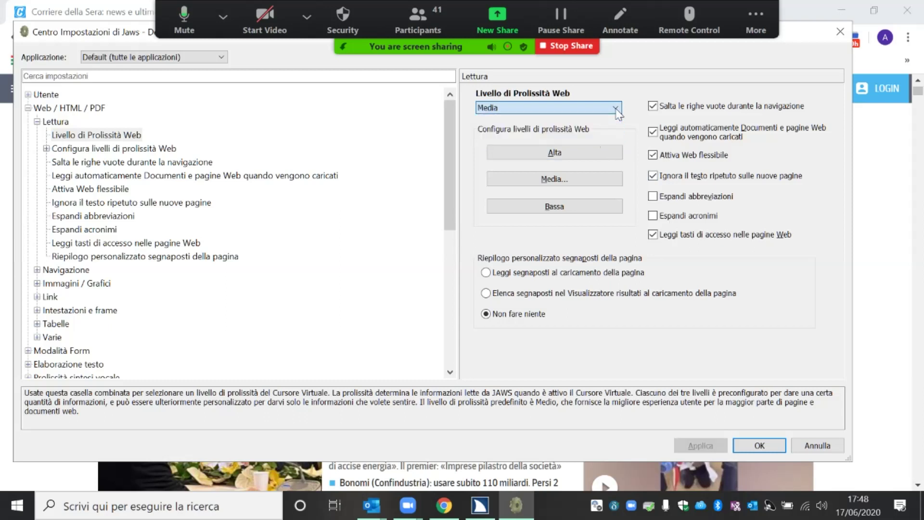
{"action": "key", "text": "Tab"}
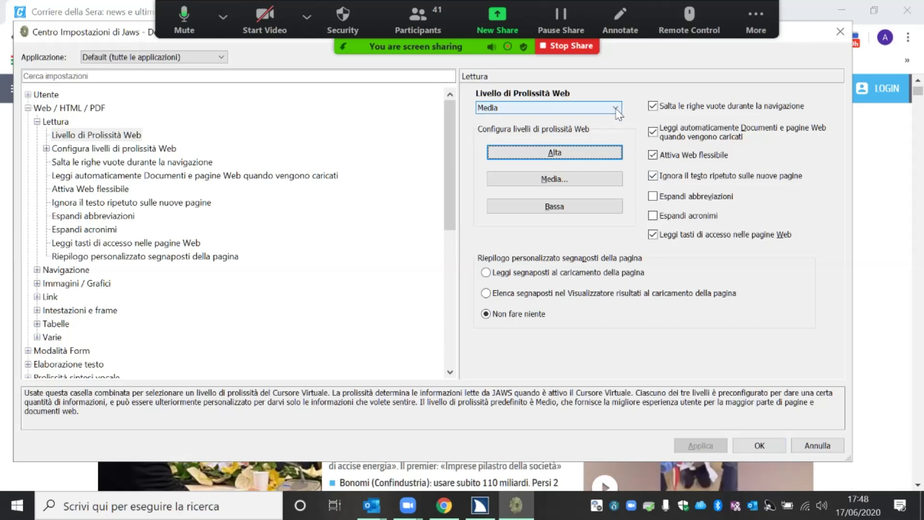
{"action": "key", "text": "shift+Tab"}
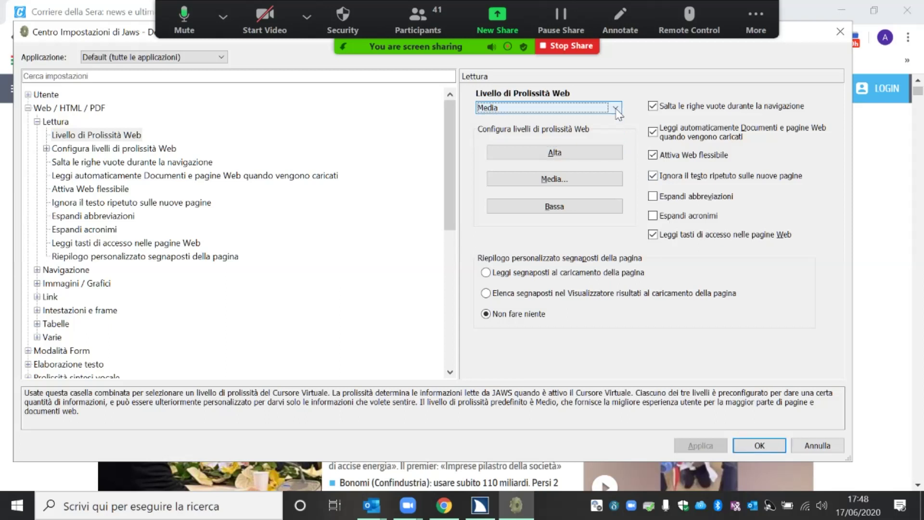
{"action": "key", "text": "shift+Tab"}
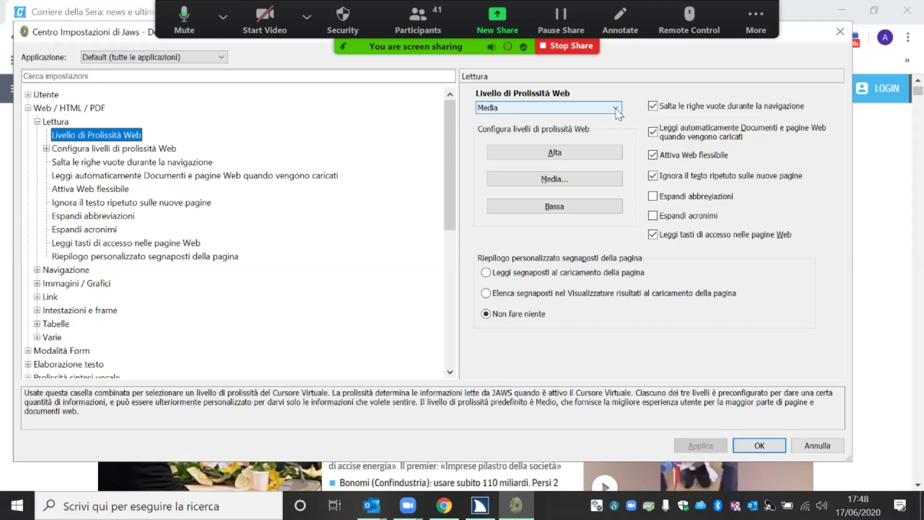
Review the Alta, Media and Bassa entries under Configura livelli di prolissità Web, and close Centro Impostazioni.
{"action": "key", "text": "Down"}
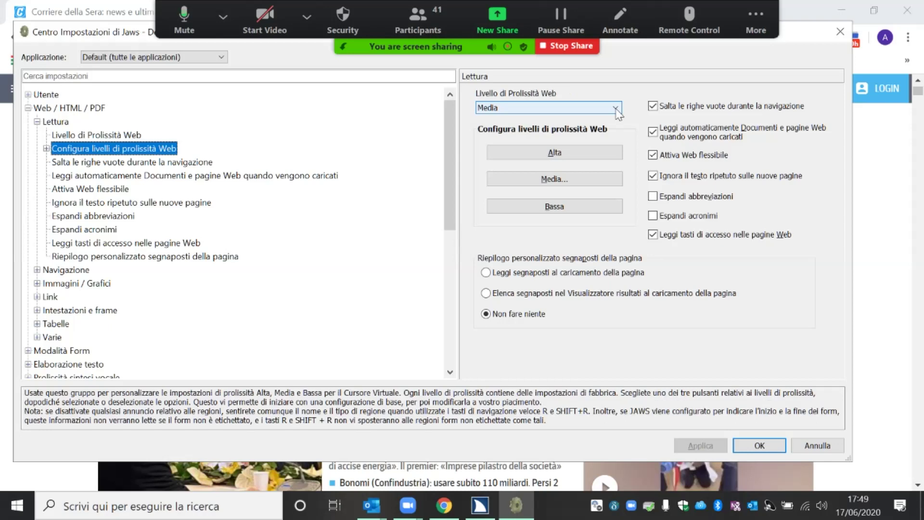
{"action": "key", "text": "Right"}
{"action": "key", "text": "Down"}
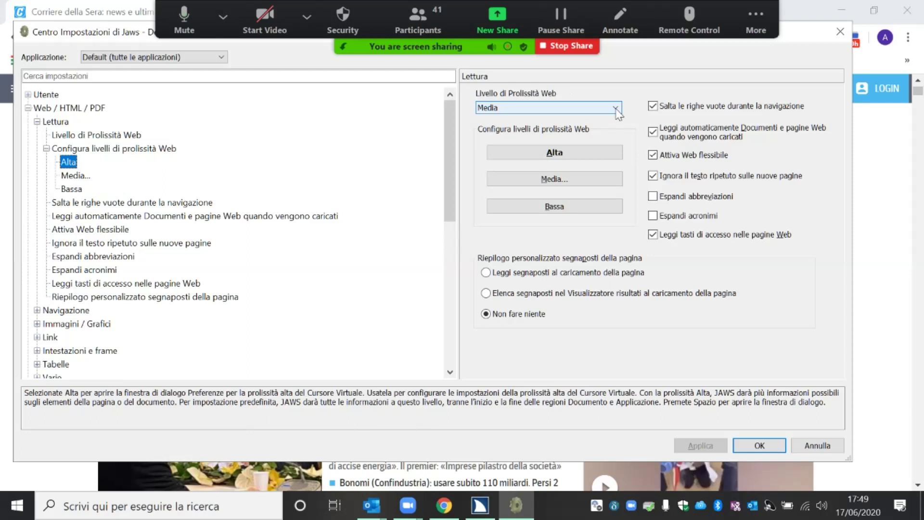
{"action": "key", "text": "Down"}
{"action": "key", "text": "Down"}
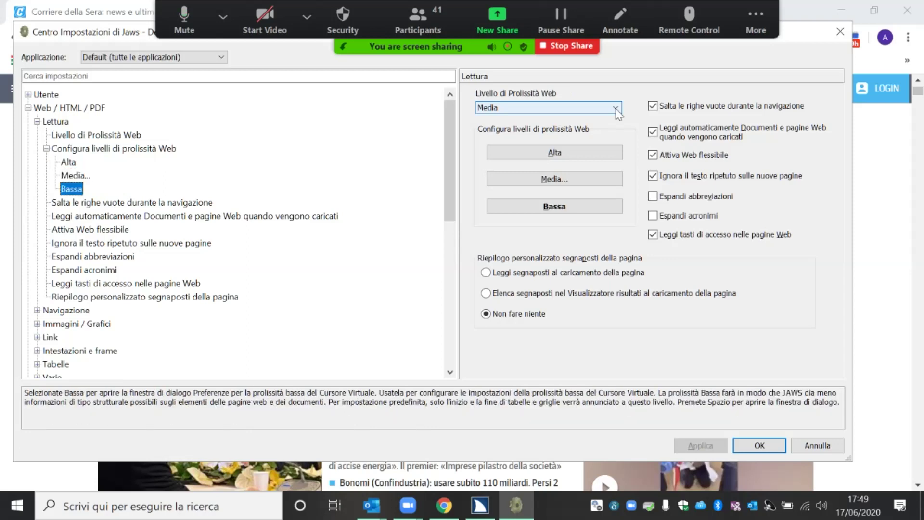
{"action": "key", "text": "Up"}
{"action": "key", "text": "Up"}
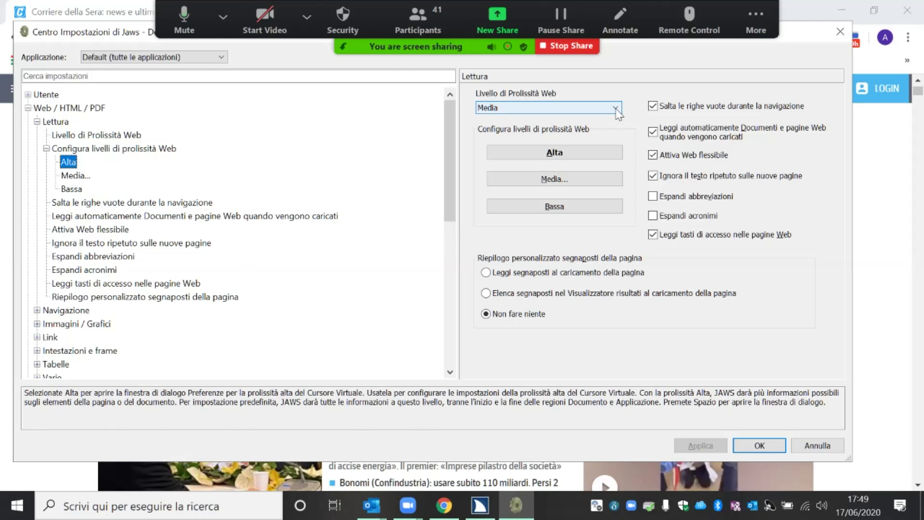
{"action": "key", "text": "Escape"}
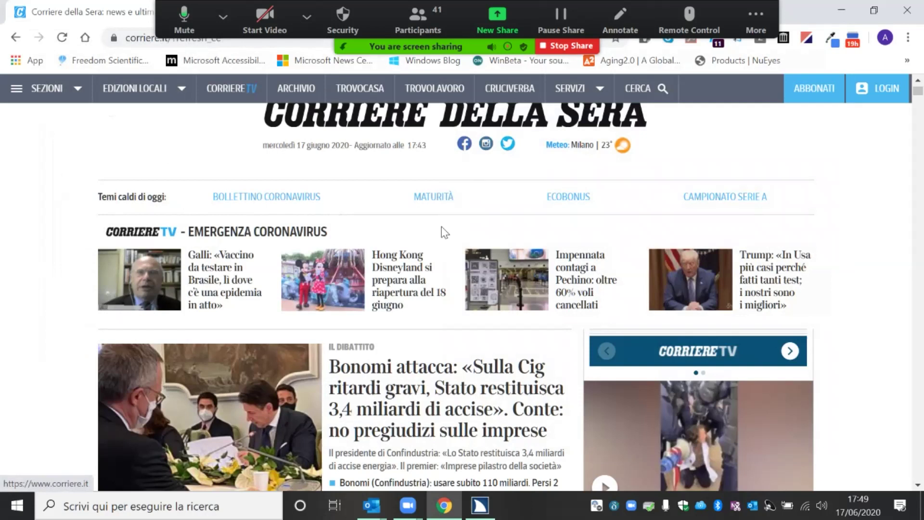
Switch to the JAWS Professional window, open Centro Impostazioni, and expand the Web / HTML / PDF category.
{"action": "left_click", "coordinate": [469, 511]}
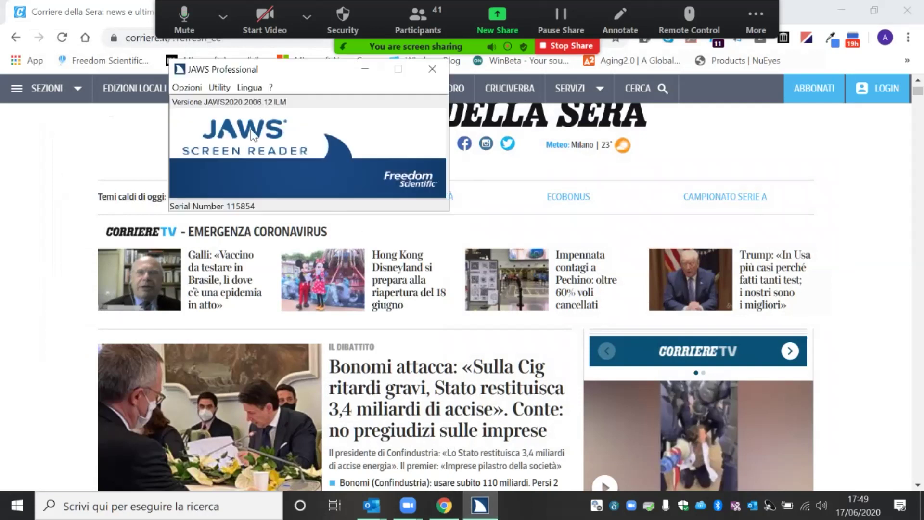
{"action": "left_click", "coordinate": [222, 88]}
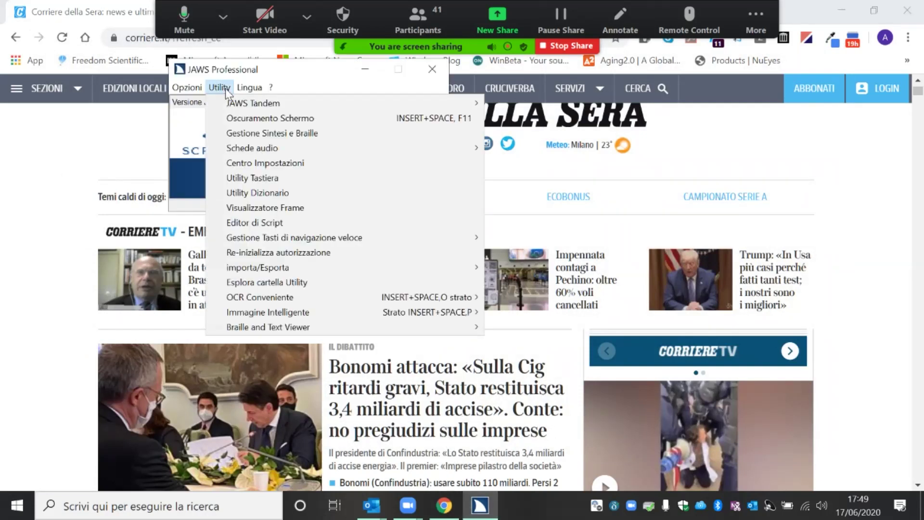
{"action": "left_click", "coordinate": [245, 164]}
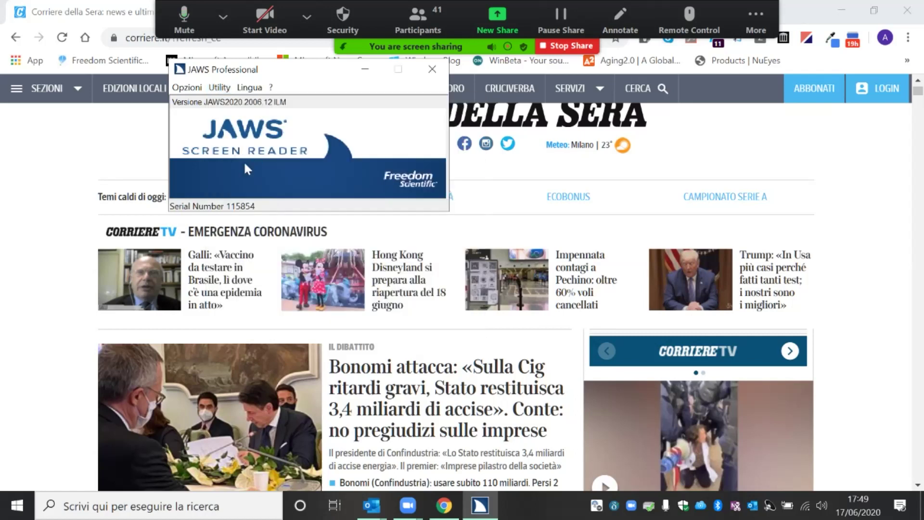
{"action": "key", "text": "Down"}
{"action": "key", "text": "Right"}
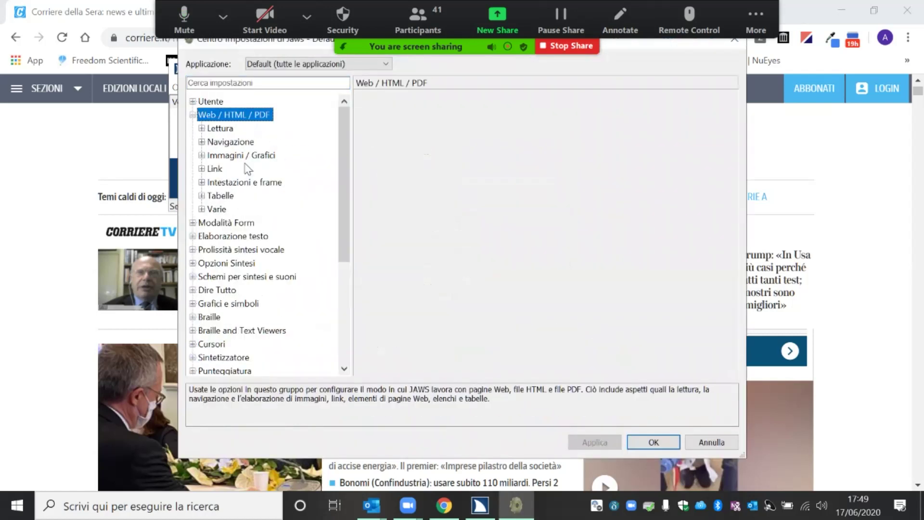
{"action": "key", "text": "Down"}
{"action": "key", "text": "Right"}
{"action": "key", "text": "Down"}
{"action": "key", "text": "Down"}
{"action": "key", "text": "Right"}
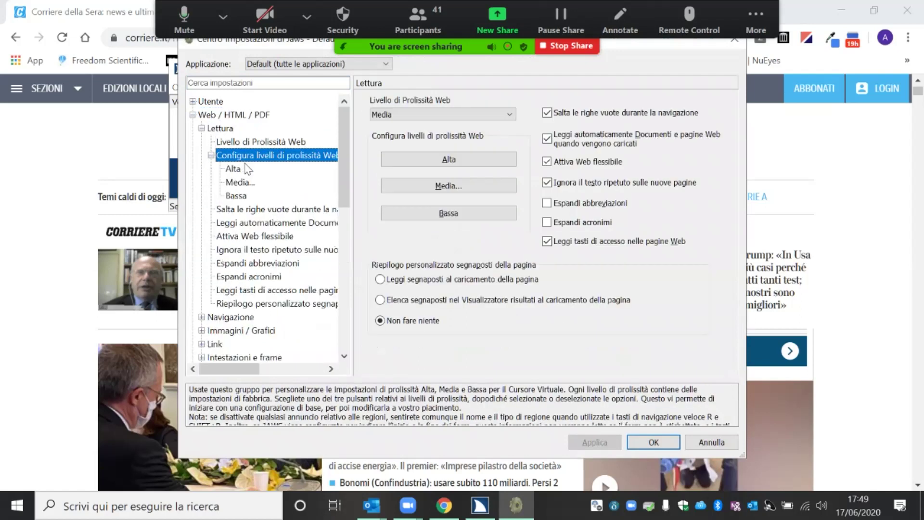
{"action": "key", "text": "Down"}
{"action": "key", "text": "Down"}
{"action": "key", "text": "Escape"}
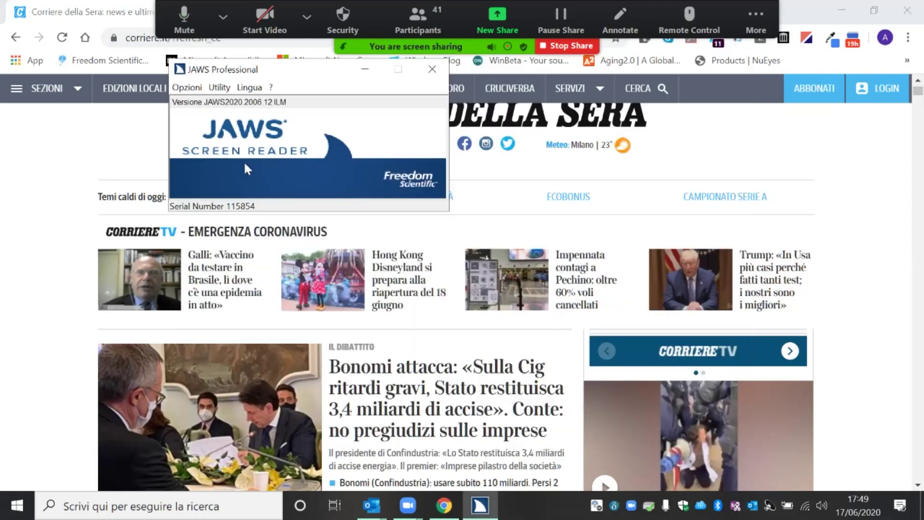
Reopen Centro Impostazioni from the JAWS Professional utilities.
{"action": "key", "text": "alt"}
{"action": "key", "text": "Right"}
{"action": "key", "text": "Down"}
{"action": "key", "text": "Down"}
{"action": "key", "text": "Down"}
{"action": "key", "text": "Down"}
{"action": "key", "text": "Down"}
{"action": "key", "text": "Return"}
Select the Web / HTML / PDF category in the settings tree and expand it.
{"action": "key", "text": "Down"}
{"action": "key", "text": "Down"}
{"action": "key", "text": "Down"}
{"action": "key", "text": "Down"}
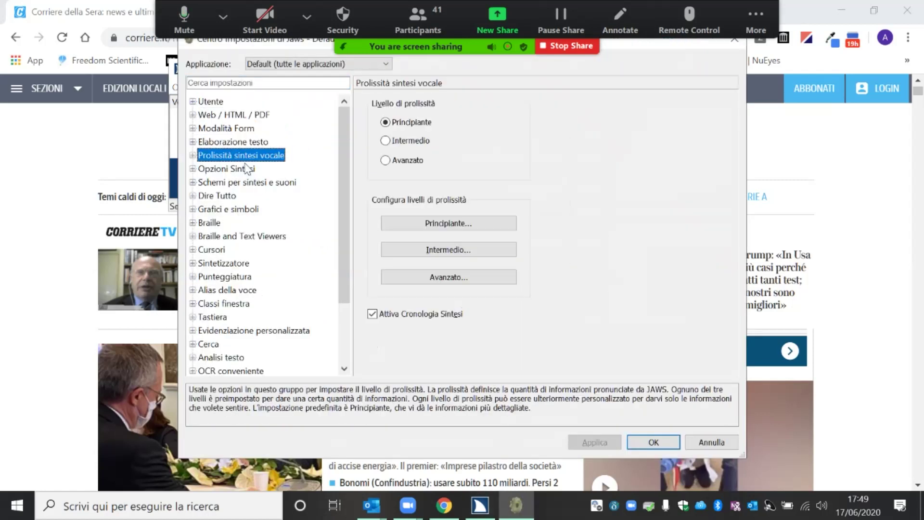
{"action": "key", "text": "Up"}
{"action": "key", "text": "Up"}
{"action": "key", "text": "Up"}
{"action": "key", "text": "Right"}
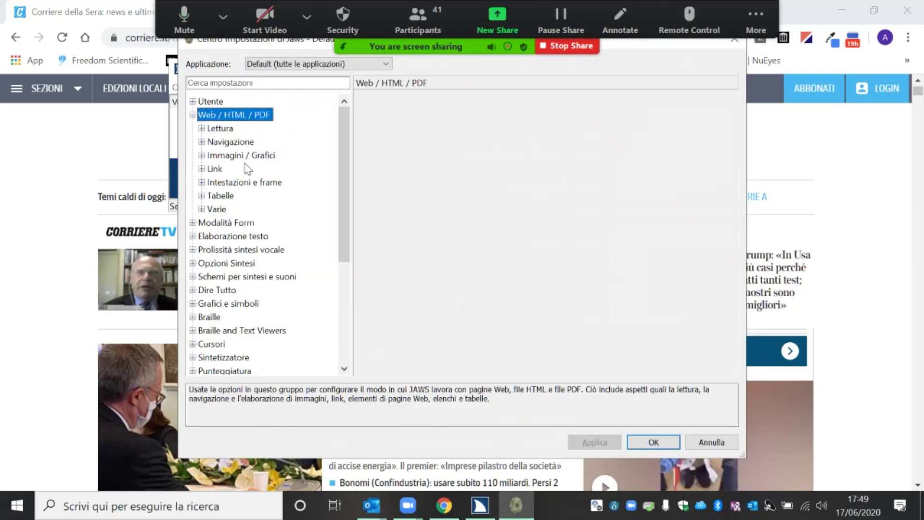
Expand Lettura and its Configura livelli di prolissità Web group, and select the Alta entry.
{"action": "key", "text": "Down"}
{"action": "key", "text": "Down"}
{"action": "key", "text": "Up"}
{"action": "key", "text": "Right"}
{"action": "key", "text": "Down"}
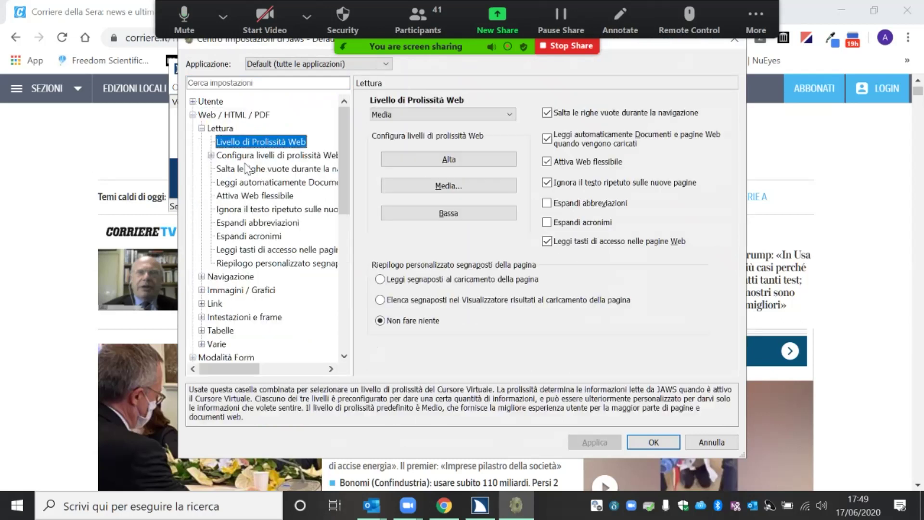
{"action": "key", "text": "Down"}
{"action": "key", "text": "Right"}
{"action": "key", "text": "Down"}
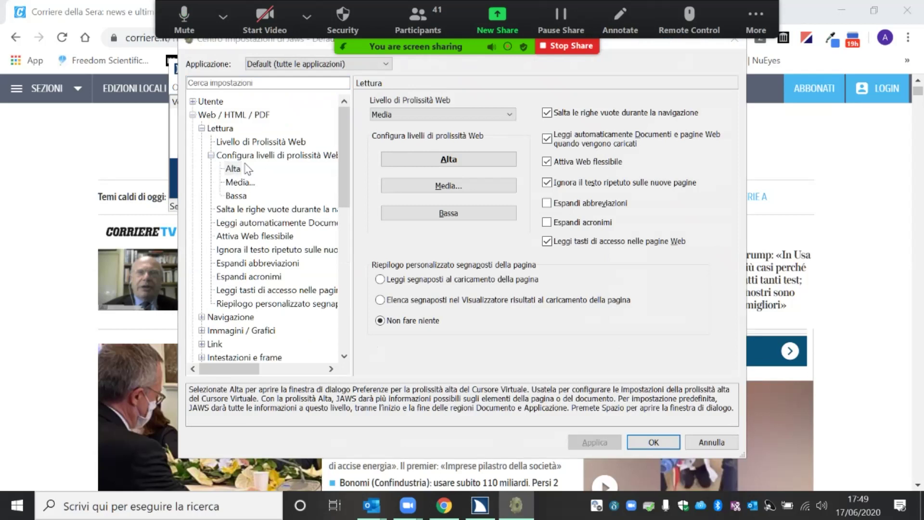
Open the virtual cursor's high verbosity preferences, review the list of announced elements through Tabella o Griglia, and accept the dialog.
{"action": "key", "text": "Return"}
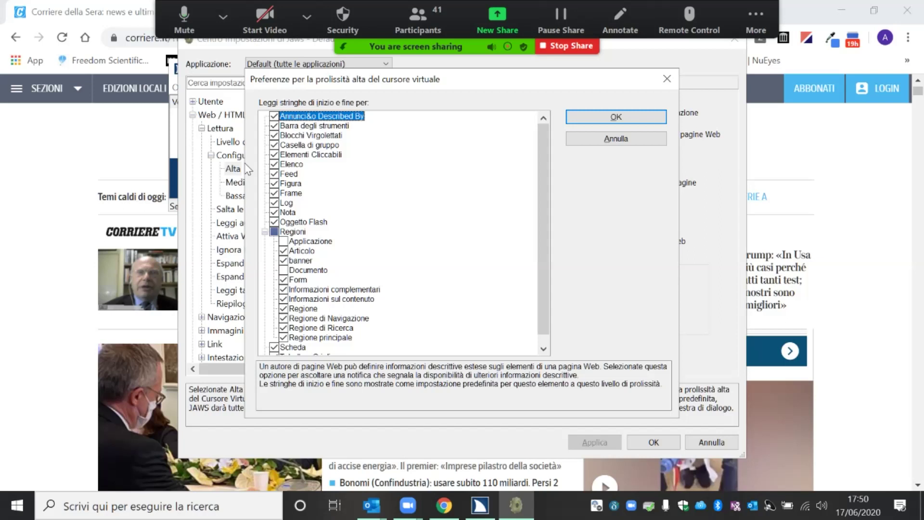
{"action": "key", "text": "Down"}
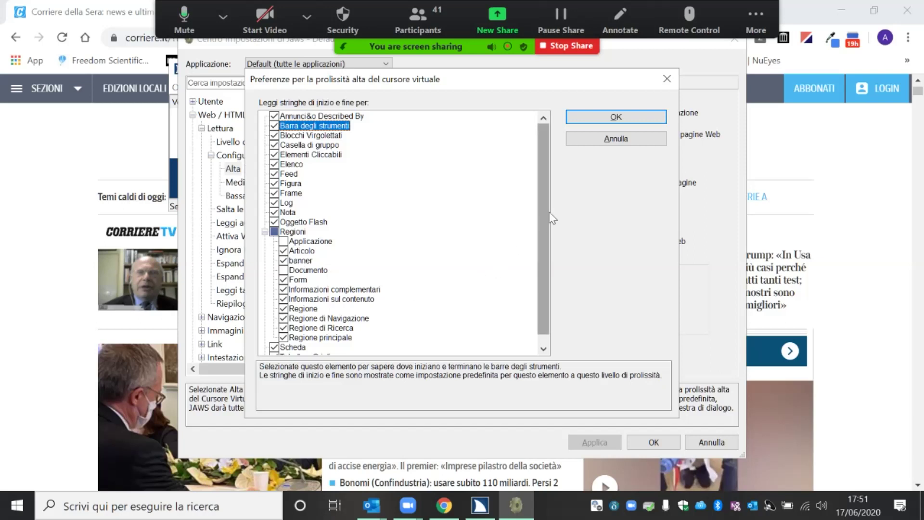
{"action": "left_click_drag", "start_coordinate": [542, 212], "coordinate": [535, 268]}
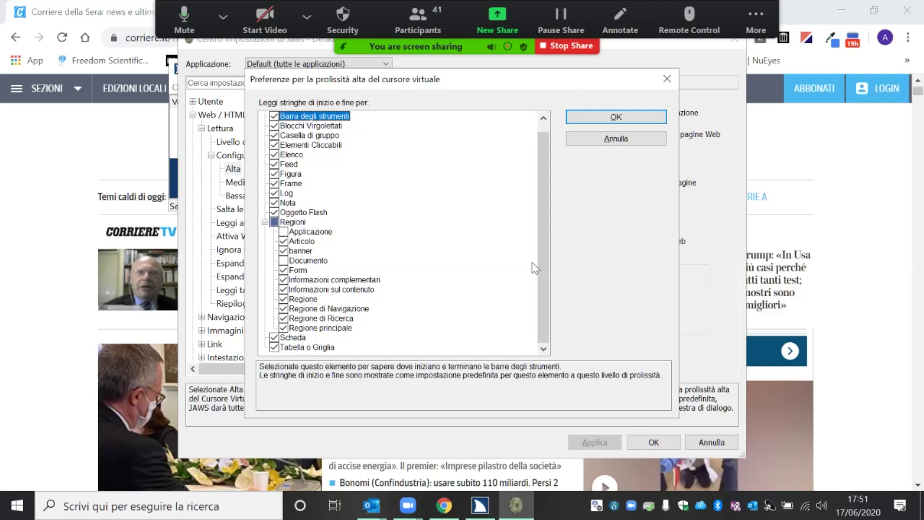
{"action": "key", "text": "Tab"}
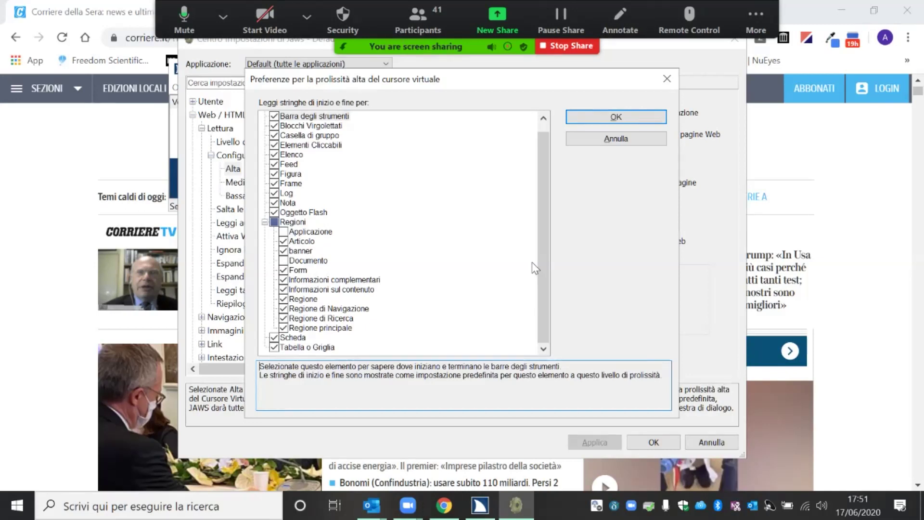
{"action": "left_click", "coordinate": [629, 118]}
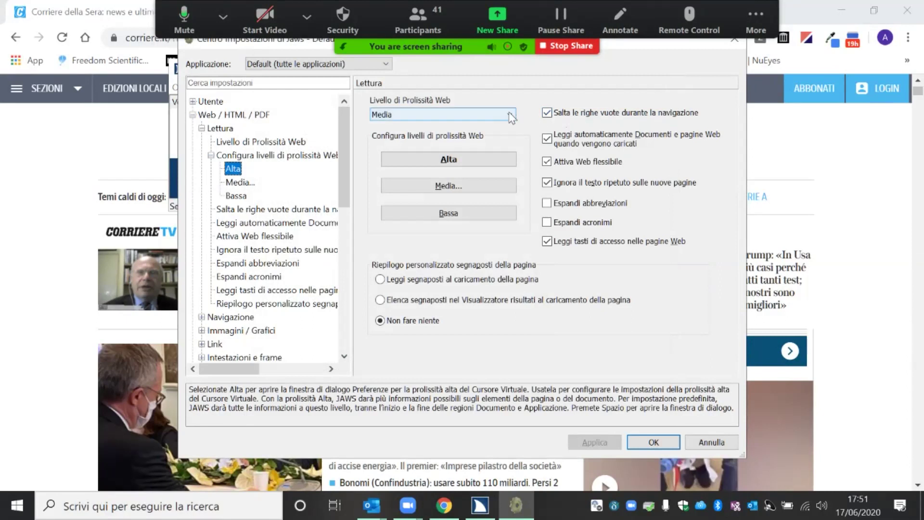
Set Livello di Prolissità Web to Alta and apply the change.
{"action": "left_click", "coordinate": [443, 114]}
{"action": "left_click", "coordinate": [448, 127]}
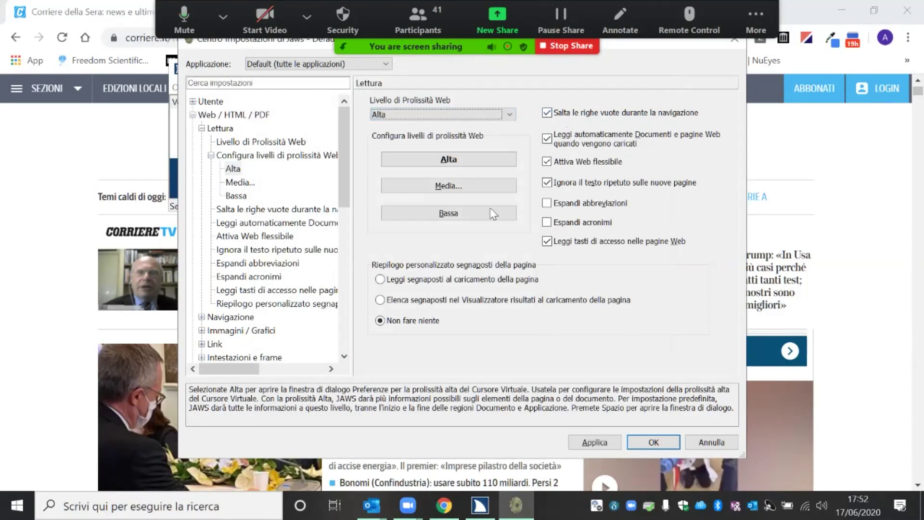
{"action": "left_click", "coordinate": [589, 443]}
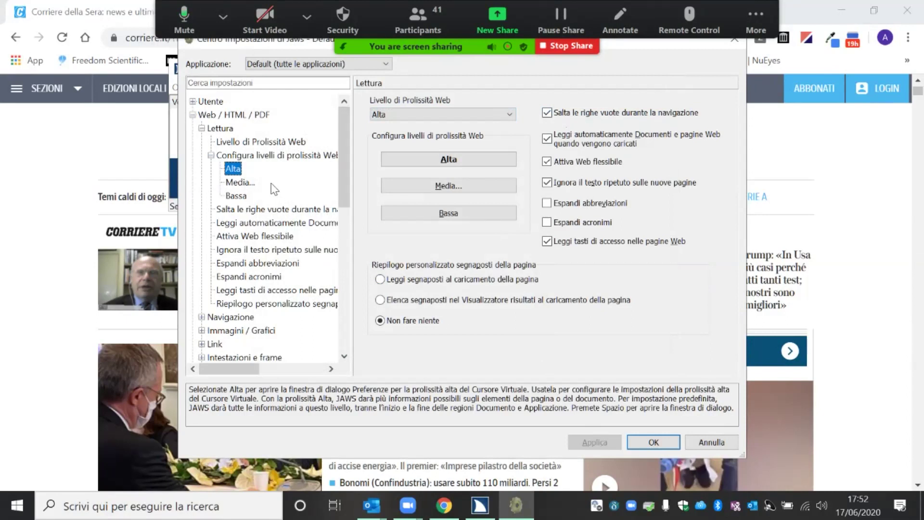
Collapse Configura livelli di prolissità Web and move down to the Ignora il testo ripetuto sulle nuove pagine entry.
{"action": "left_click", "coordinate": [264, 157]}
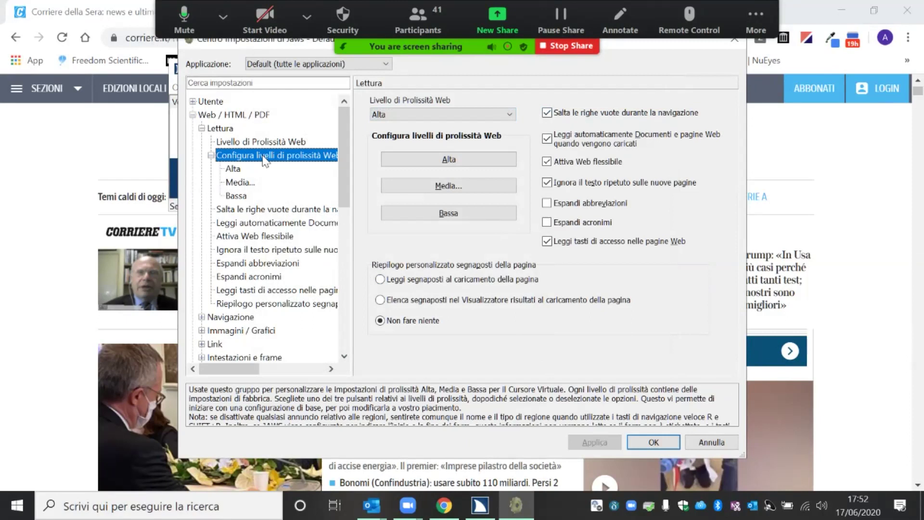
{"action": "double_click", "coordinate": [264, 157]}
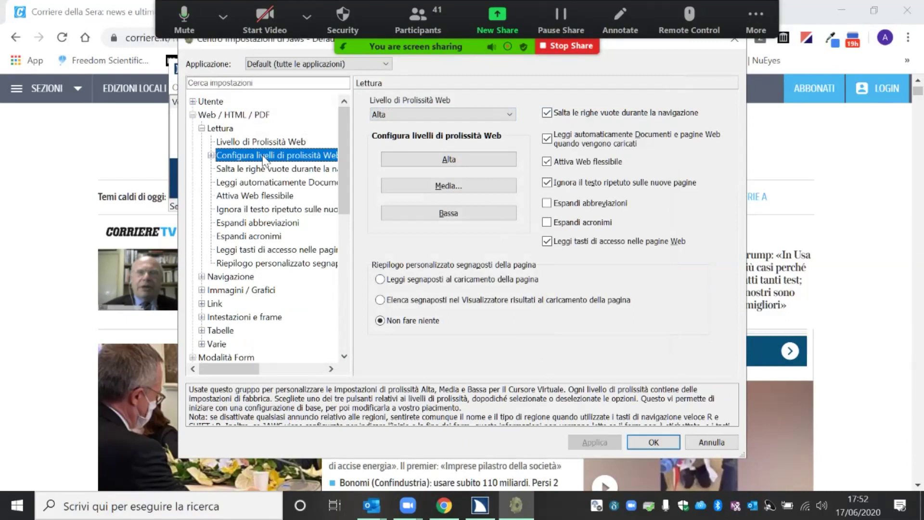
{"action": "key", "text": "Down"}
{"action": "key", "text": "Down"}
{"action": "key", "text": "Down"}
{"action": "key", "text": "Down"}
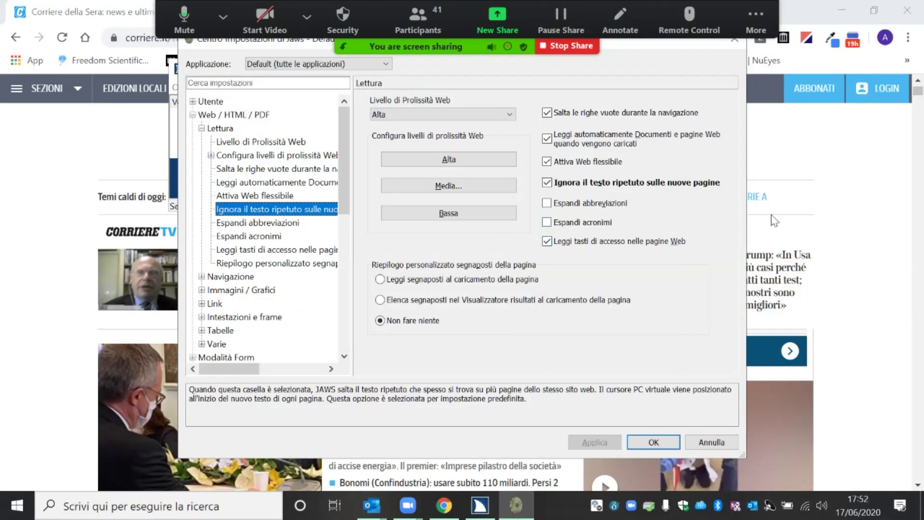
Widen the settings window and its tree pane, and move on to the Leggi tasti di accesso nelle pagine Web entry.
{"action": "left_click_drag", "start_coordinate": [747, 210], "coordinate": [888, 210]}
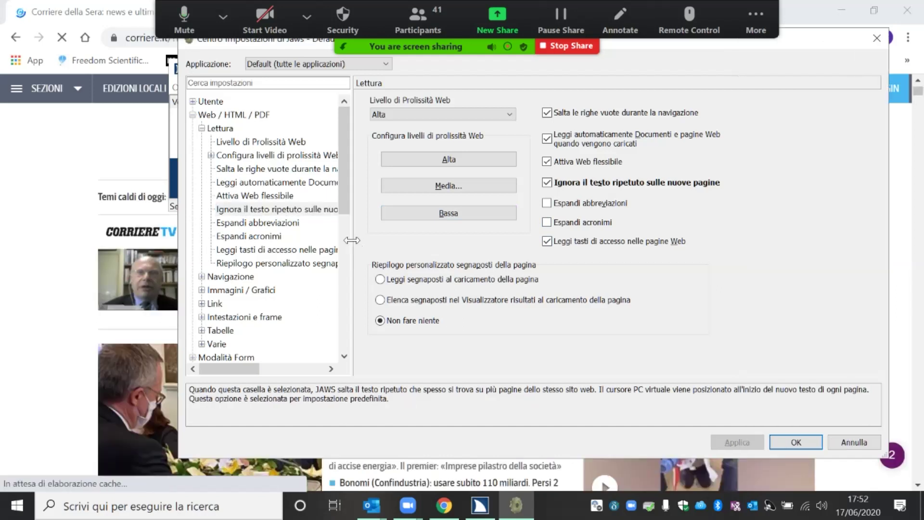
{"action": "left_click_drag", "start_coordinate": [351, 248], "coordinate": [431, 247]}
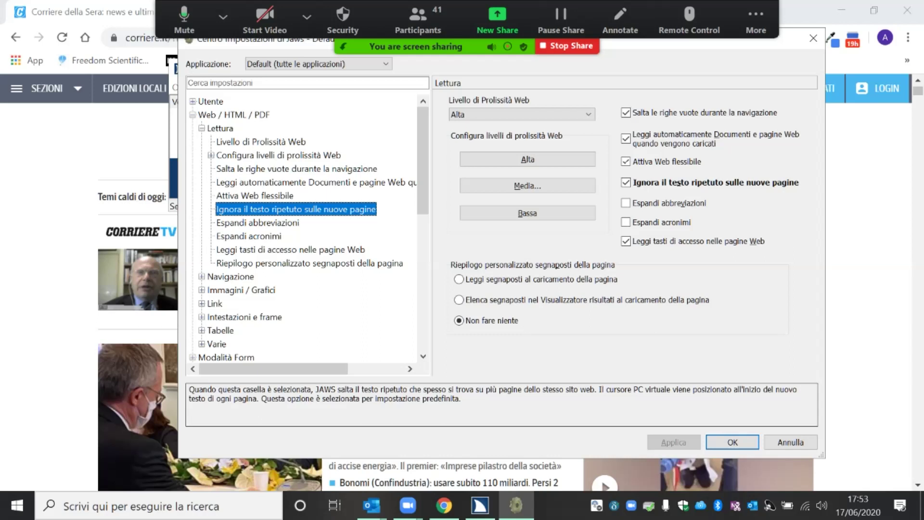
{"action": "key", "text": "Down"}
{"action": "key", "text": "Down"}
{"action": "key", "text": "Down"}
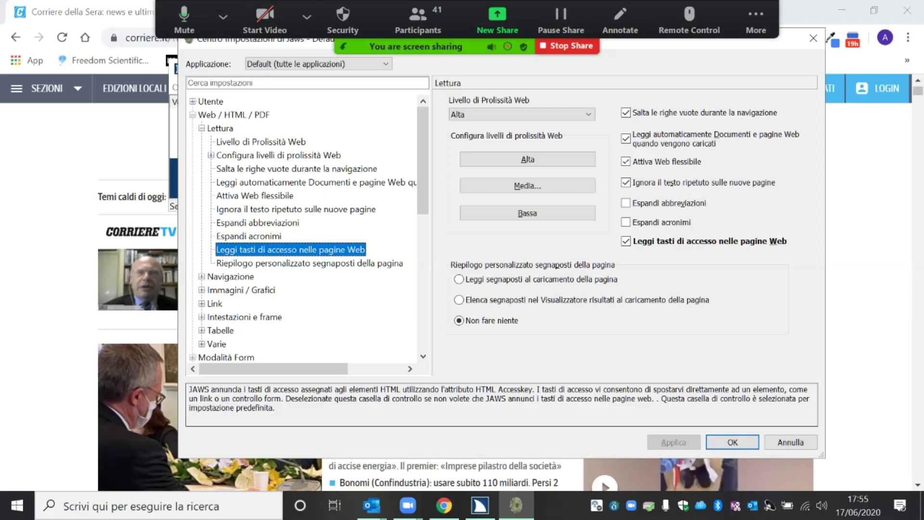
Go back up to the Attiva Web flessibile entry and review its description.
{"action": "key", "text": "Up"}
{"action": "key", "text": "Up"}
{"action": "key", "text": "Up"}
{"action": "key", "text": "Up"}
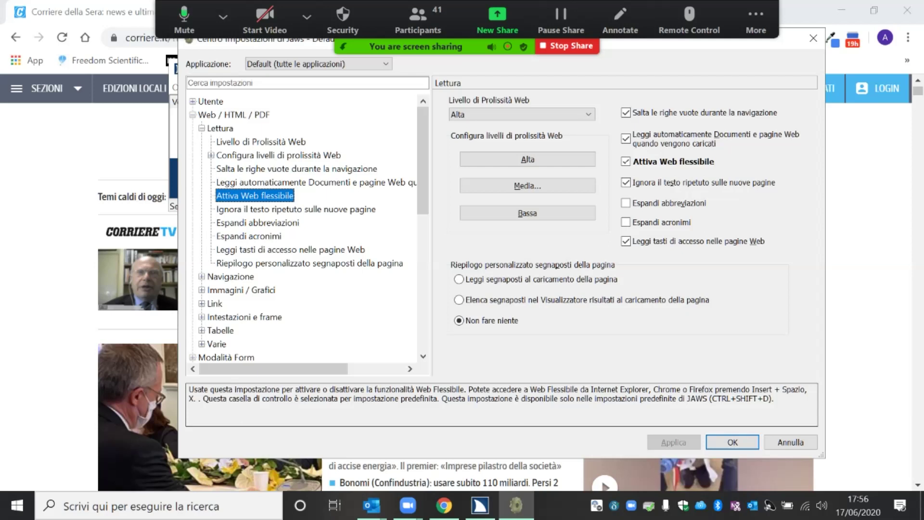
Collapse the Lettura group and expand the Navigazione group.
{"action": "key", "text": "Left"}
{"action": "key", "text": "Left"}
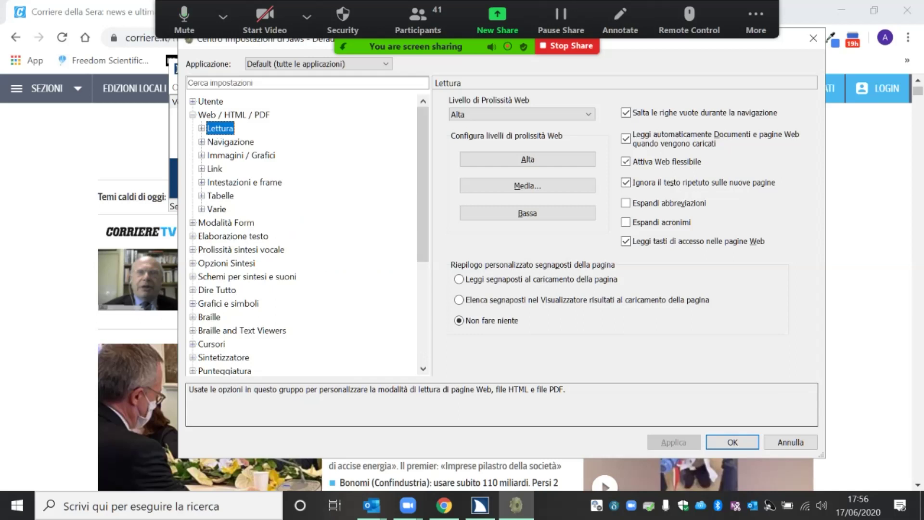
{"action": "key", "text": "Down"}
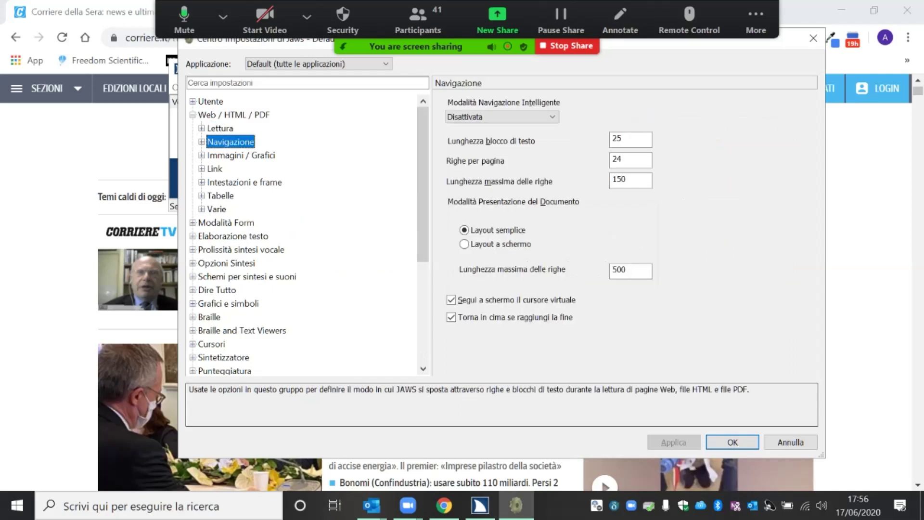
{"action": "key", "text": "Right"}
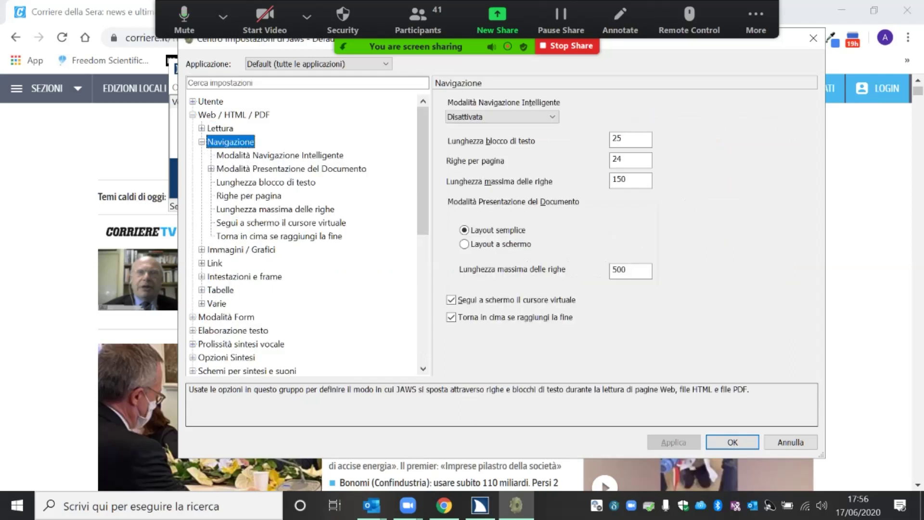
Review Modalità Navigazione Intelligente, and expand Modalità Presentazione del Documento down to its Seleziona layout entry.
{"action": "key", "text": "Down"}
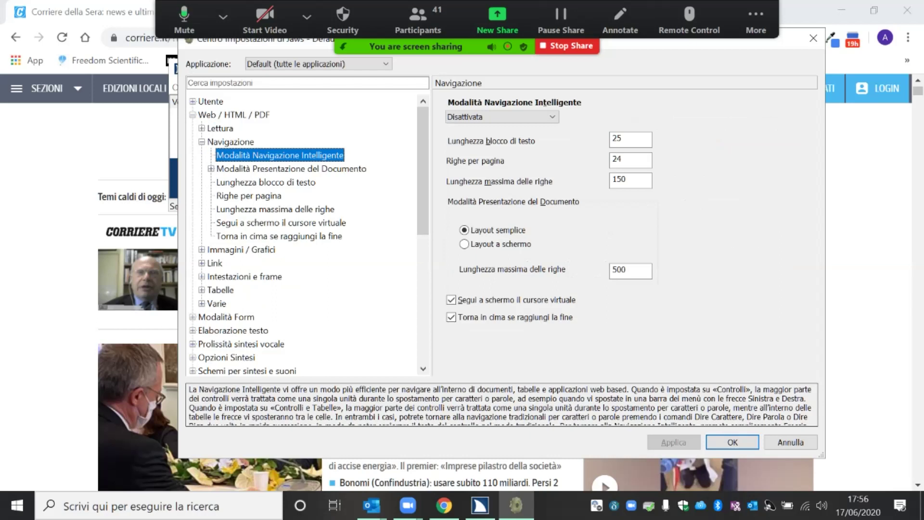
{"action": "key", "text": "Down"}
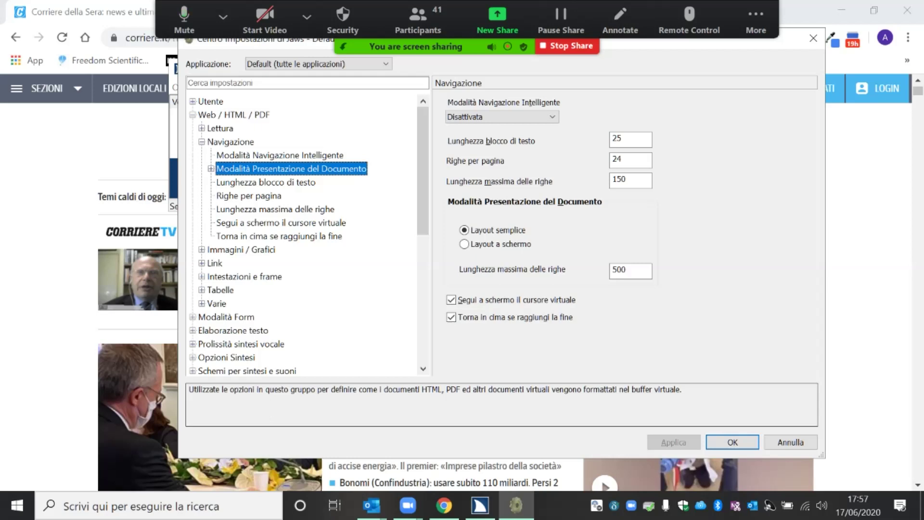
{"action": "key", "text": "Right"}
{"action": "key", "text": "Down"}
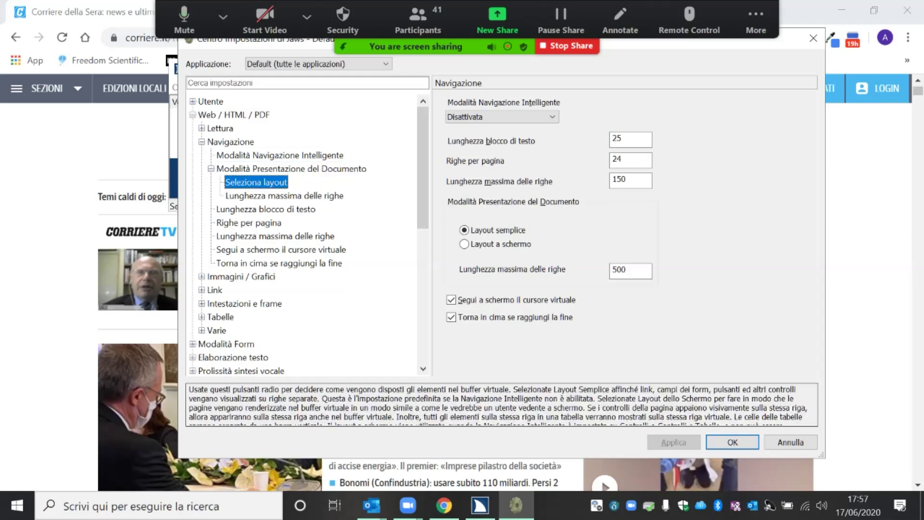
{"action": "key", "text": "space"}
{"action": "key", "text": "space"}
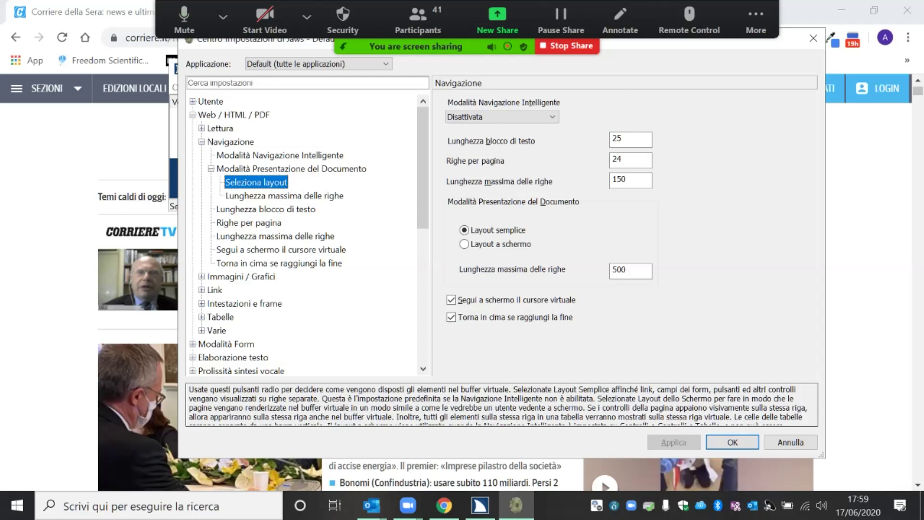
Review the remaining Navigazione entries one by one, from the document presentation's Lunghezza massima delle righe to Torna in cima se raggiungi la fine.
{"action": "left_click", "coordinate": [284, 195]}
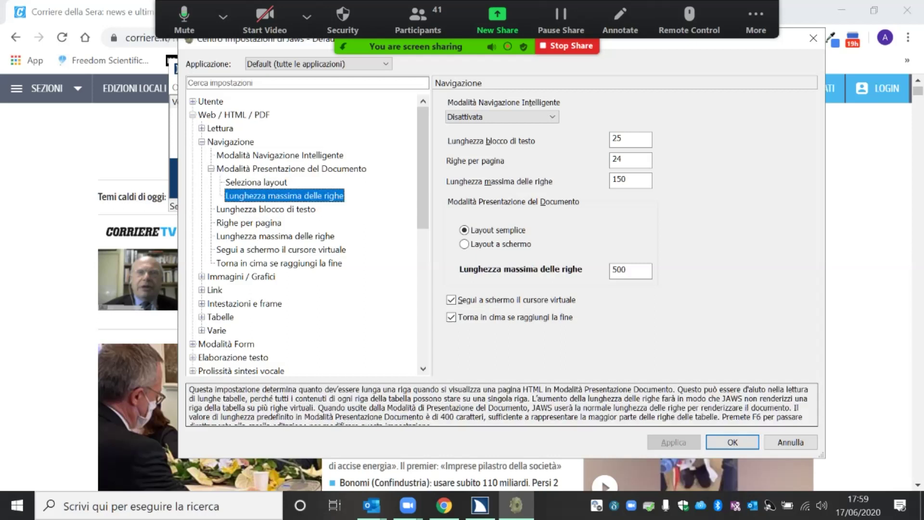
{"action": "left_click", "coordinate": [266, 208]}
{"action": "left_click", "coordinate": [249, 222]}
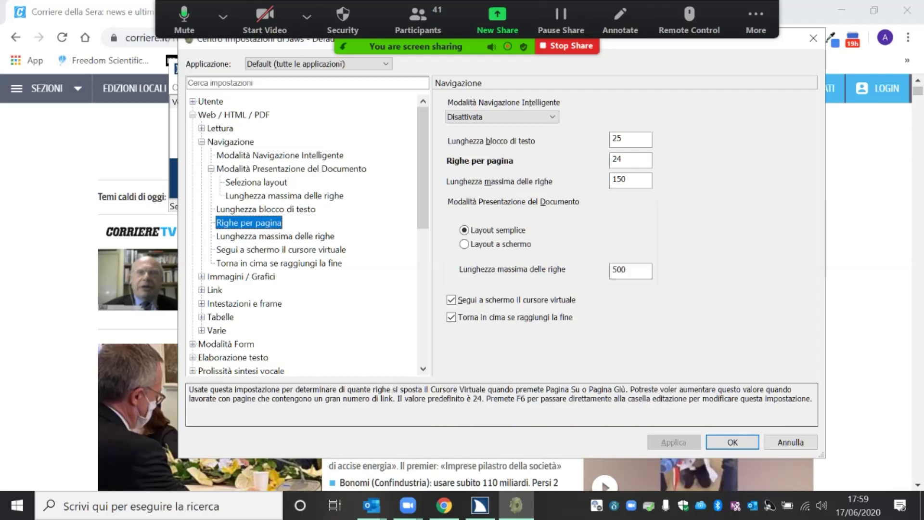
{"action": "left_click", "coordinate": [276, 236]}
{"action": "left_click", "coordinate": [280, 249]}
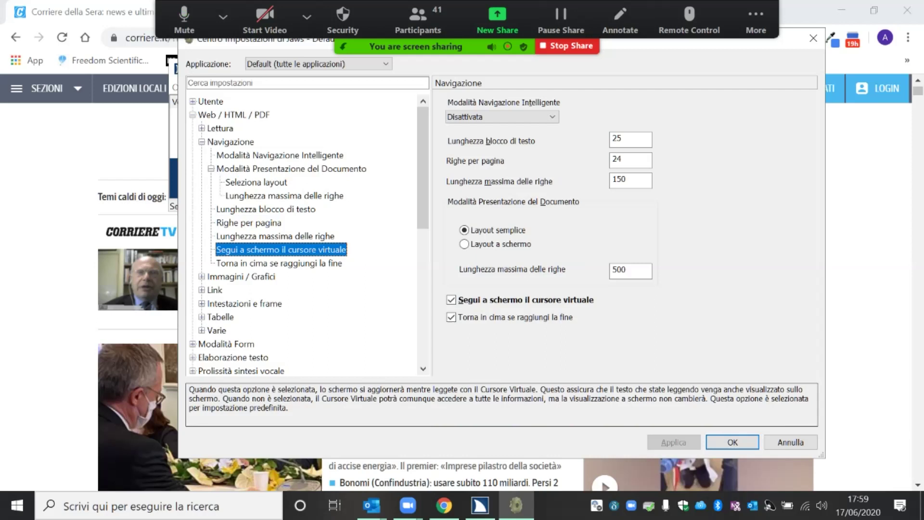
{"action": "left_click", "coordinate": [279, 263]}
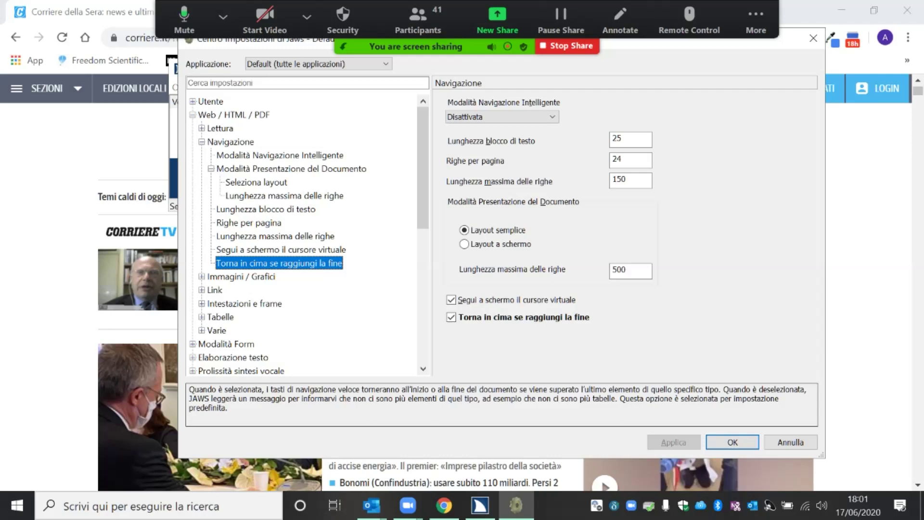
Move from the collapsed Navigazione group to Tabelle and review its Indica divisione colonne per il Braille and Informazioni Presentazione Tabella entries.
{"action": "key", "text": "Left"}
{"action": "key", "text": "Left"}
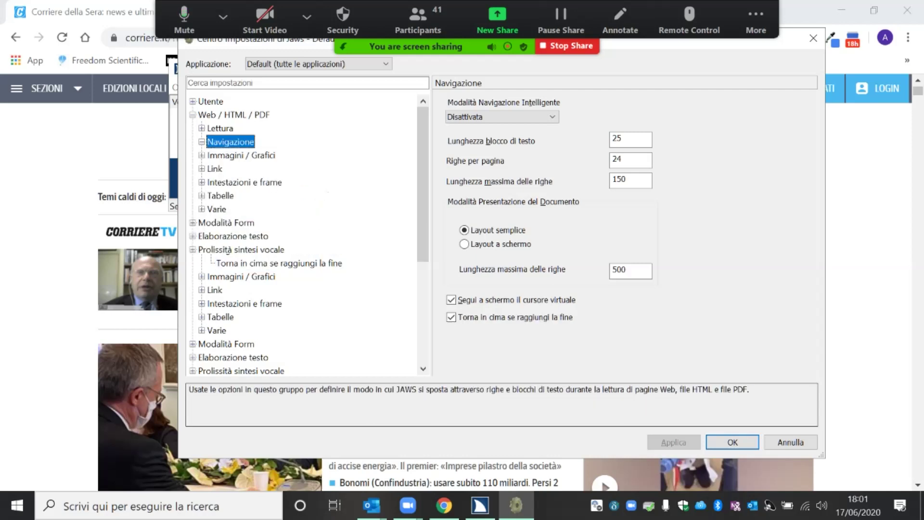
{"action": "key", "text": "Down"}
{"action": "key", "text": "Down"}
{"action": "key", "text": "Down"}
{"action": "key", "text": "Down"}
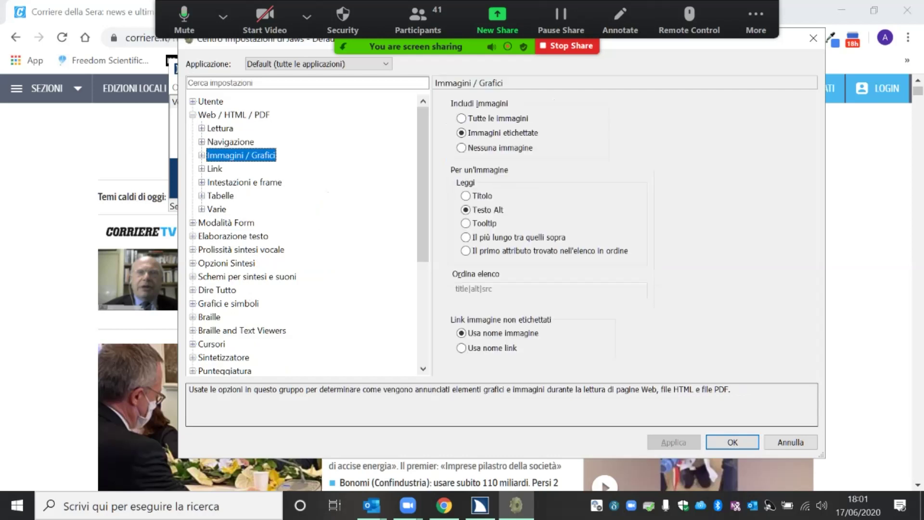
{"action": "key", "text": "Right"}
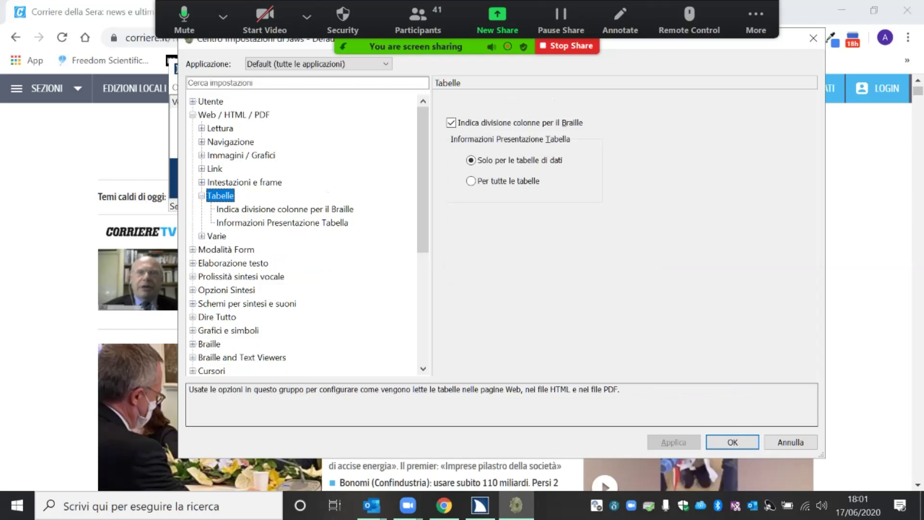
{"action": "key", "text": "Down"}
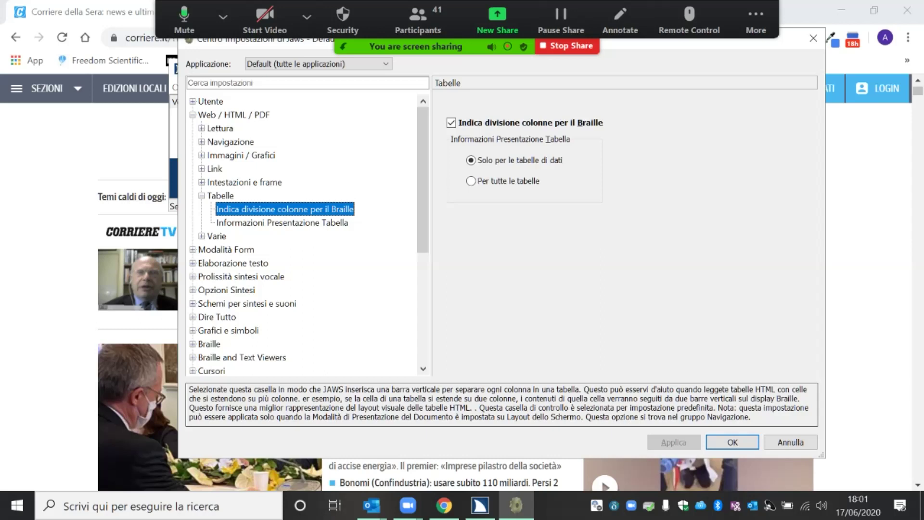
{"action": "key", "text": "Down"}
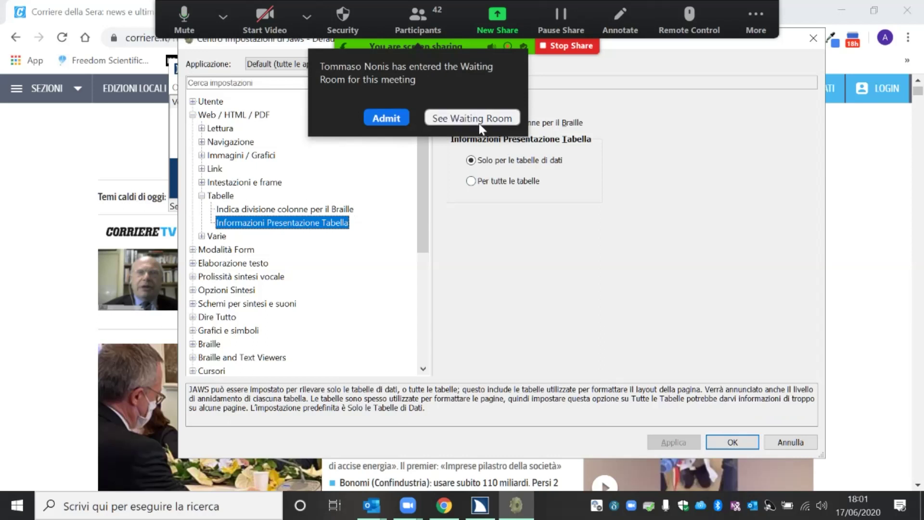
Admit the participant in the waiting room to the Zoom meeting.
{"action": "key", "text": "a"}
{"action": "key", "text": "a"}
{"action": "left_click", "coordinate": [388, 115]}
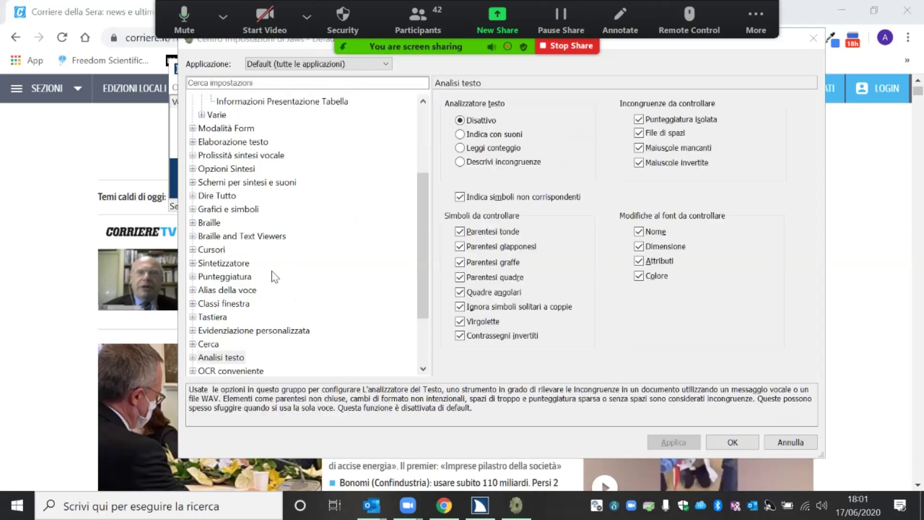
Return to the Tabelle group in the Settings Center, review Informazioni Presentazione Tabella again, and collapse the group.
{"action": "scroll", "coordinate": [274, 276], "scroll_direction": "up", "scroll_amount": 1}
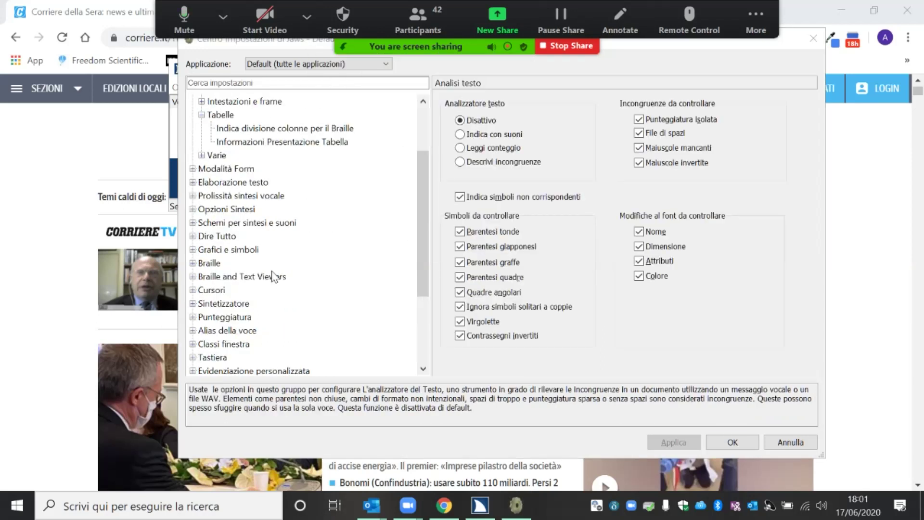
{"action": "left_click", "coordinate": [235, 117]}
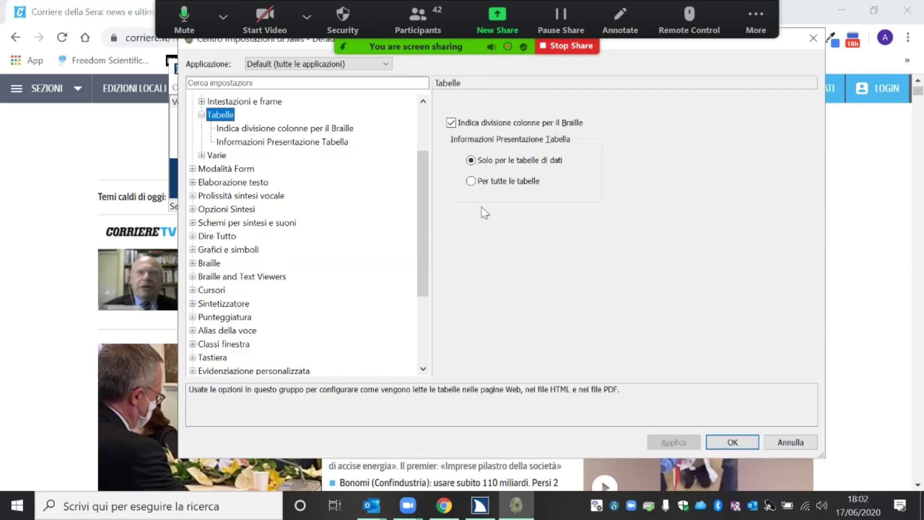
{"action": "key", "text": "Down"}
{"action": "key", "text": "Down"}
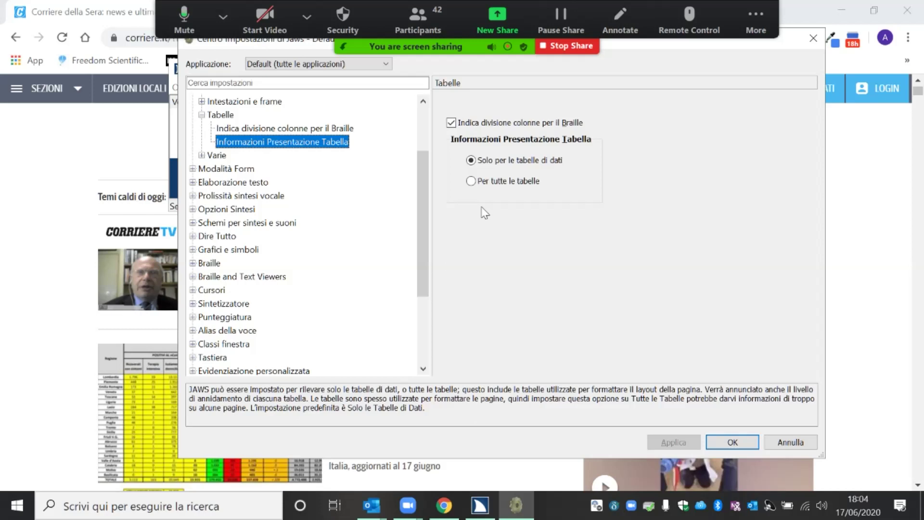
{"action": "left_click", "coordinate": [201, 114]}
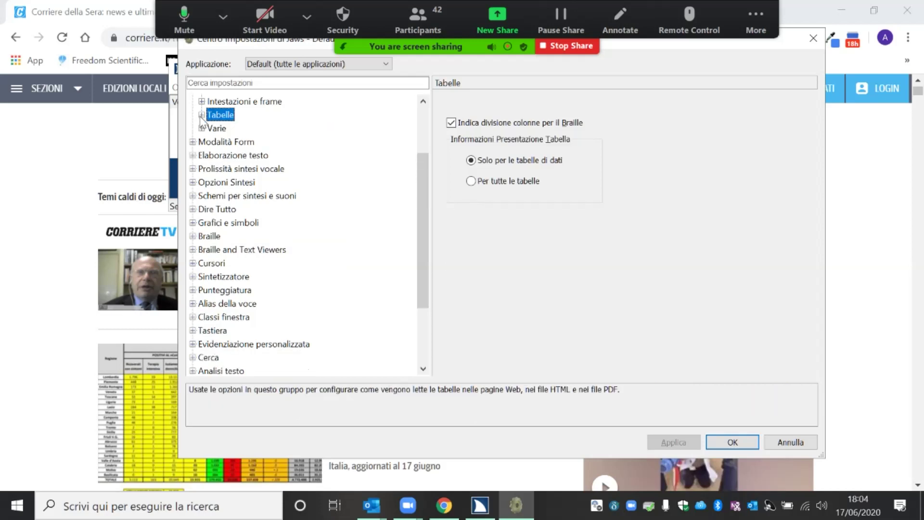
Open the Zoom participants list and unmute the participant with the raised hand.
{"action": "left_click", "coordinate": [426, 14]}
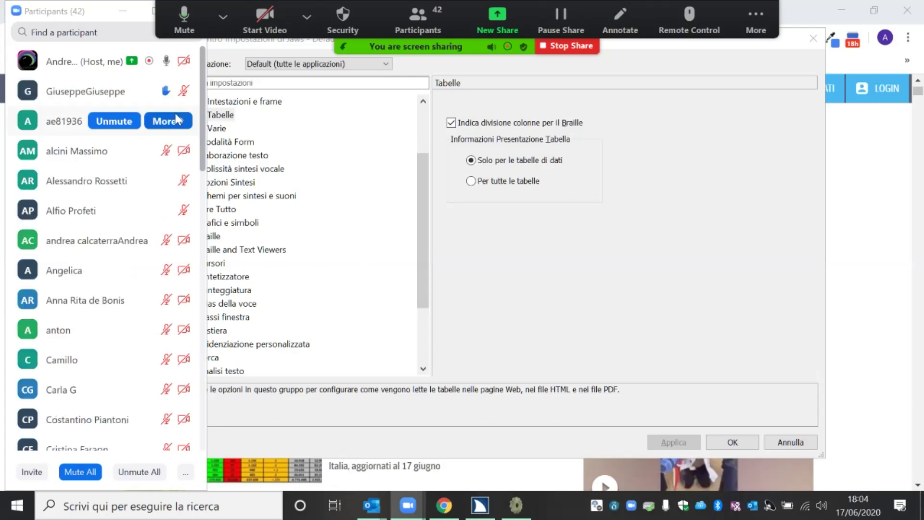
{"action": "mouse_move", "coordinate": [153, 94]}
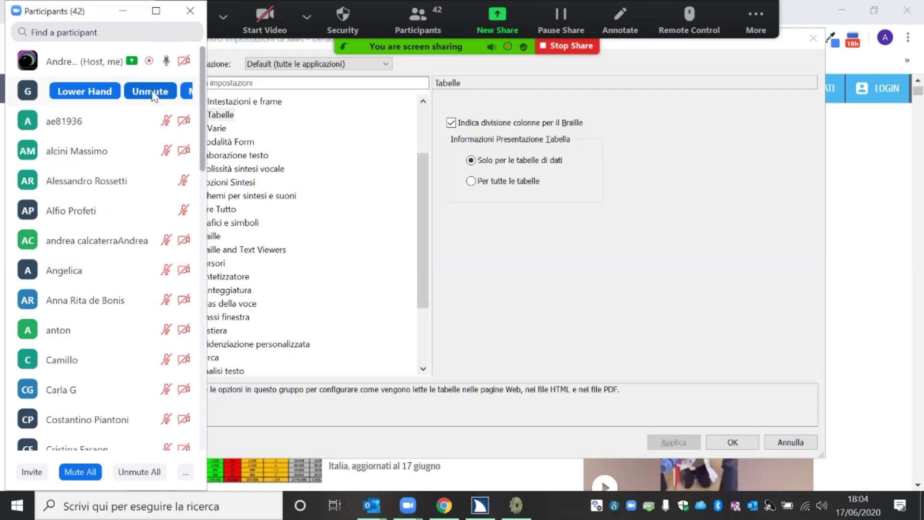
{"action": "mouse_move", "coordinate": [183, 244]}
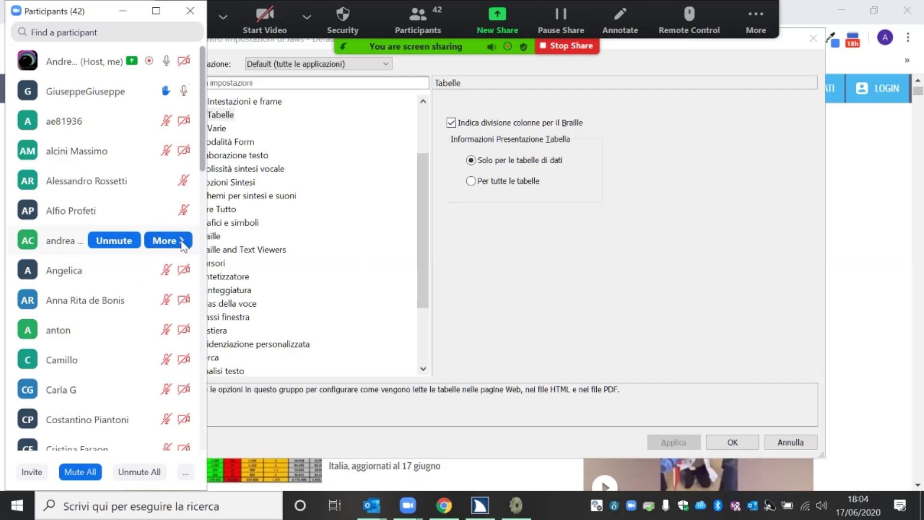
Lower the speaking participant's raised hand and mute the participant again.
{"action": "mouse_move", "coordinate": [182, 193]}
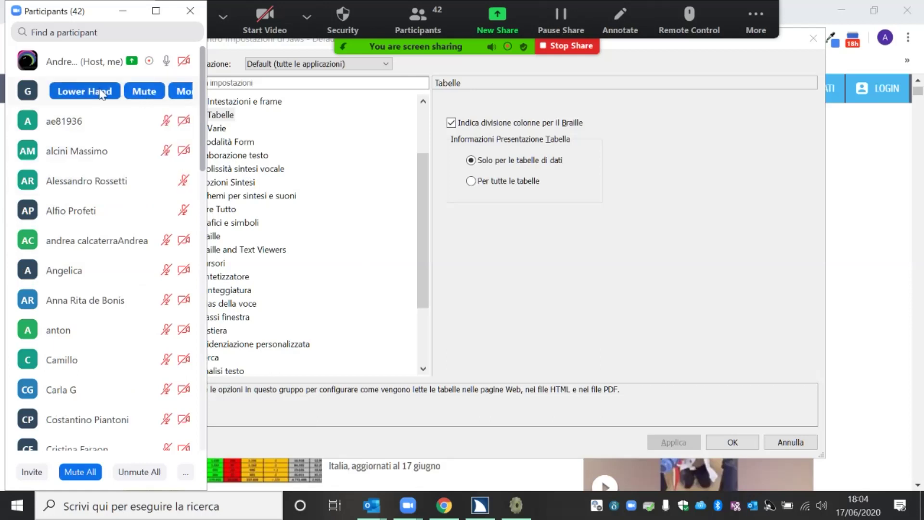
{"action": "left_click", "coordinate": [101, 92]}
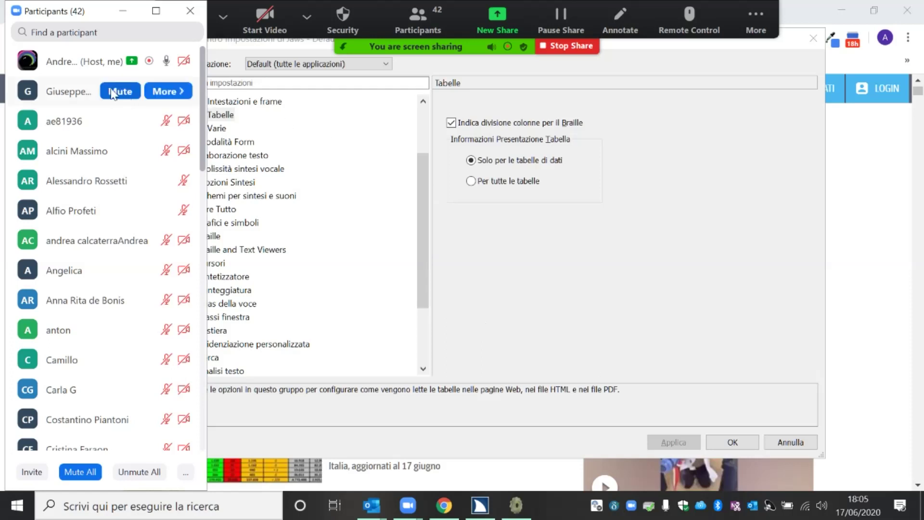
{"action": "left_click", "coordinate": [115, 91]}
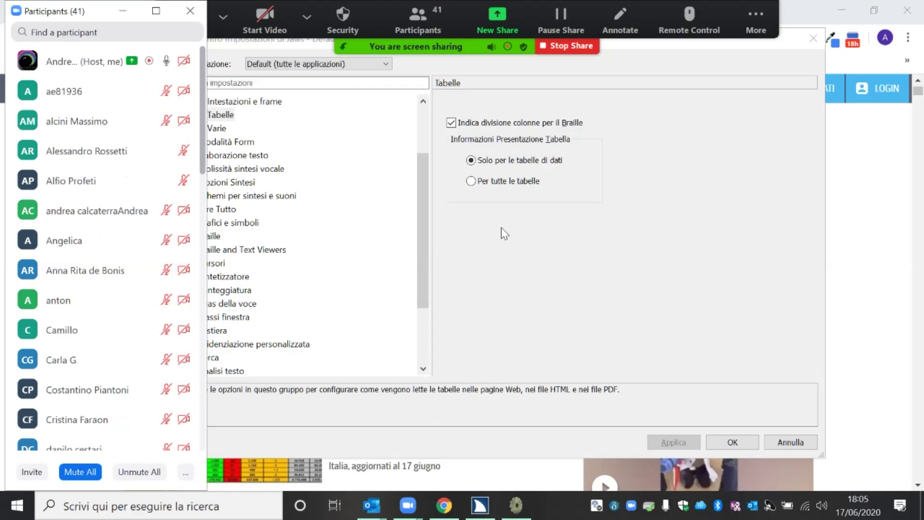
Check the participants list from beginning to end and minimize it to return to the Settings Center.
{"action": "left_click_drag", "start_coordinate": [422, 208], "coordinate": [420, 219]}
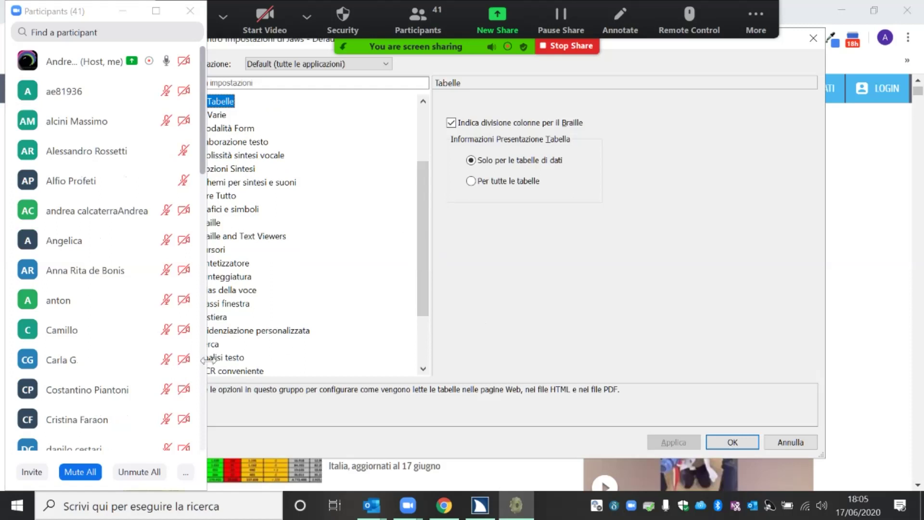
{"action": "left_click_drag", "start_coordinate": [201, 150], "coordinate": [192, 426]}
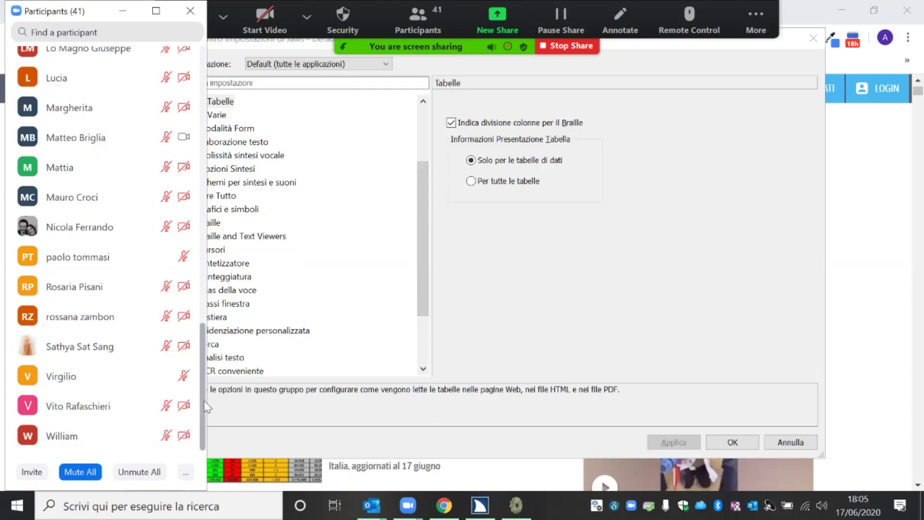
{"action": "left_click_drag", "start_coordinate": [206, 339], "coordinate": [214, 62]}
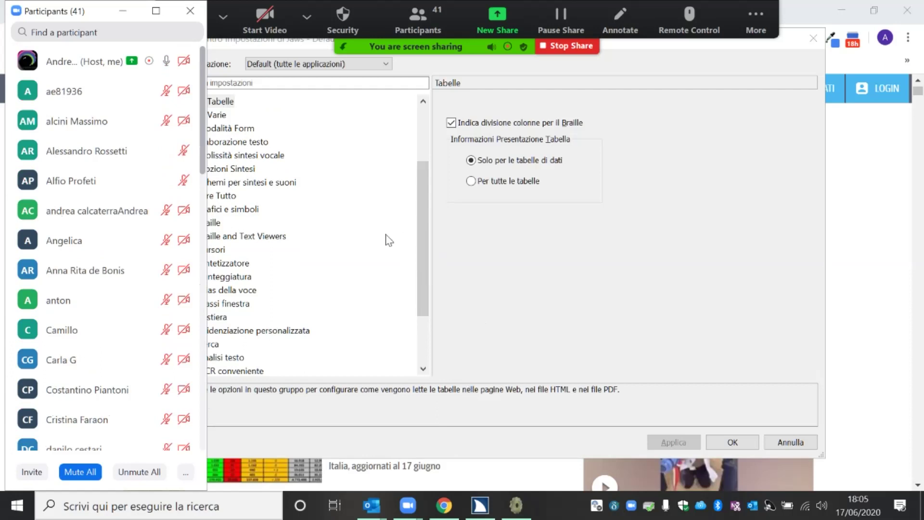
{"action": "left_click", "coordinate": [356, 234]}
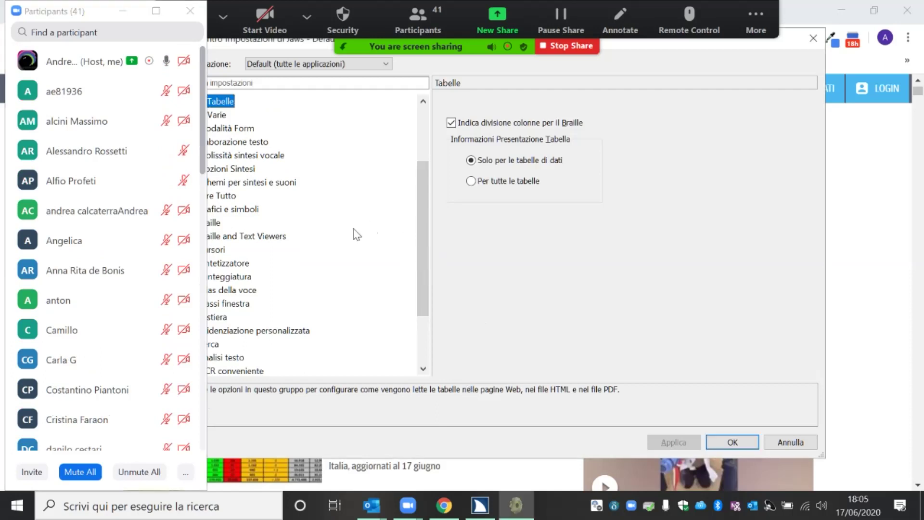
{"action": "left_click", "coordinate": [123, 10]}
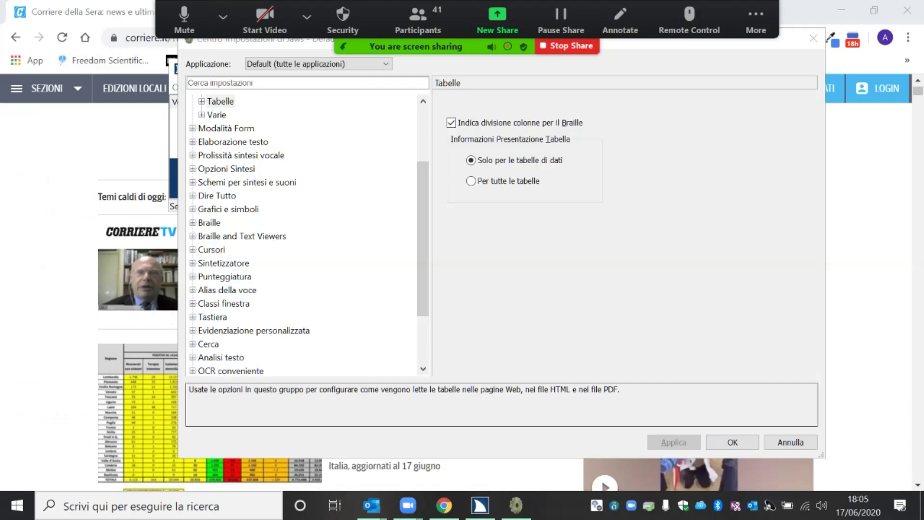
Display the Modalità Form settings and admit the participant waiting to join the Zoom meeting.
{"action": "left_click", "coordinate": [213, 129]}
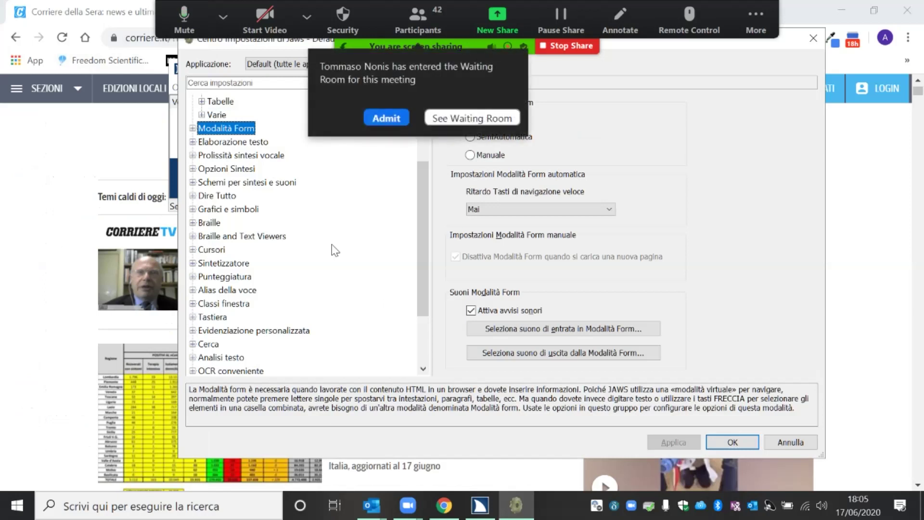
{"action": "left_click", "coordinate": [399, 120]}
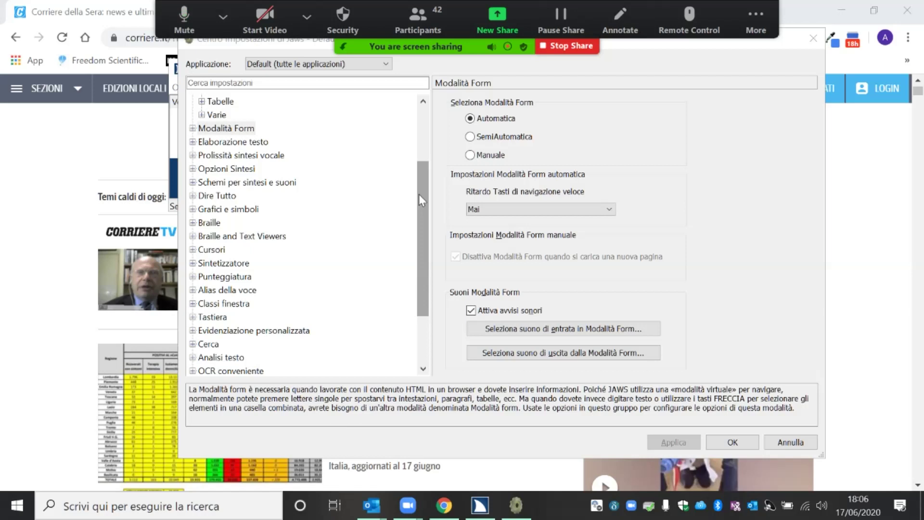
{"action": "left_click", "coordinate": [214, 131]}
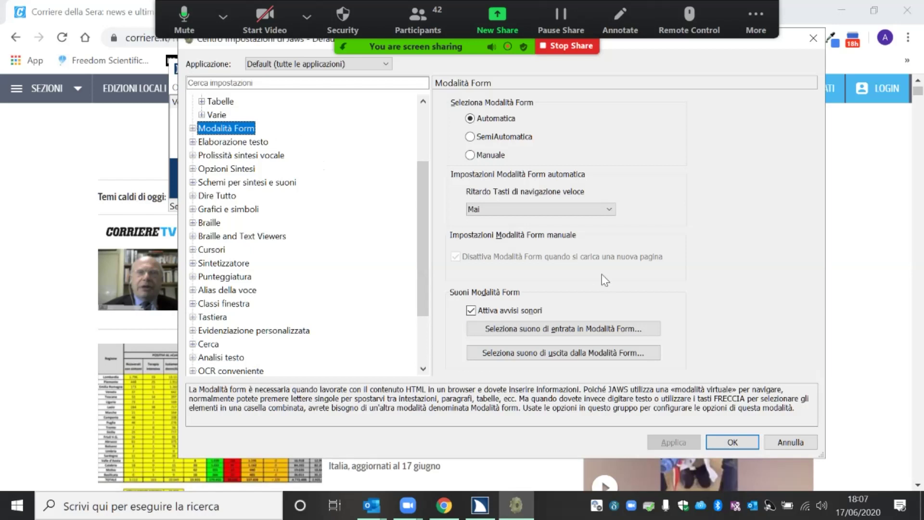
Expand Elaborazione testo and review its Generale, Elaborazione date e numeri, Correzione and Elaborazione lingue groups.
{"action": "key", "text": "Down"}
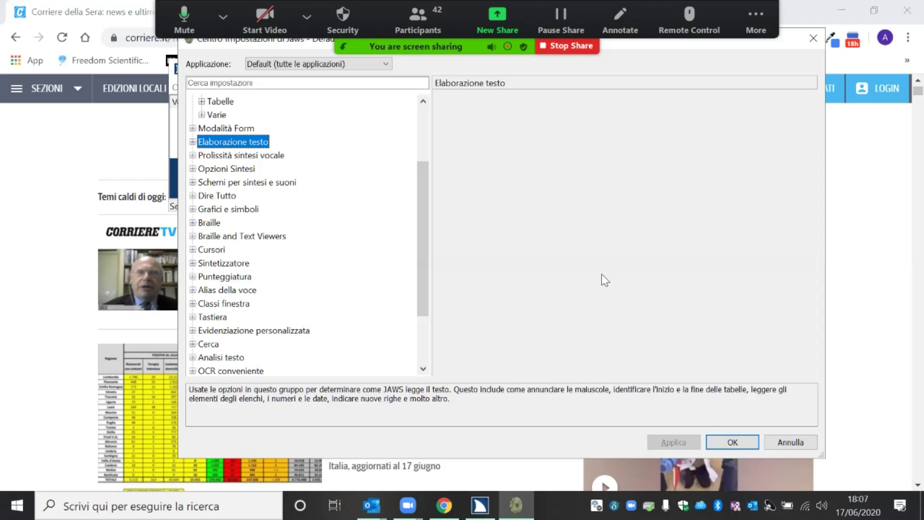
{"action": "key", "text": "Right"}
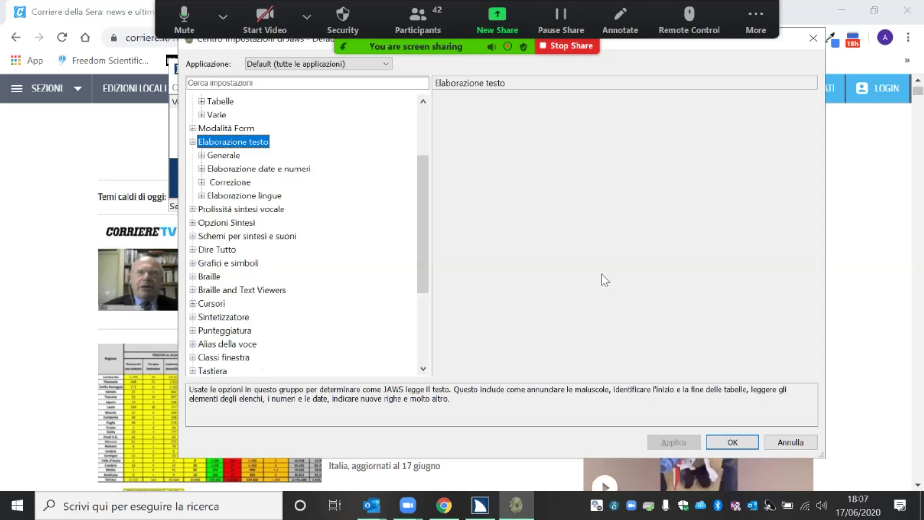
{"action": "key", "text": "Down"}
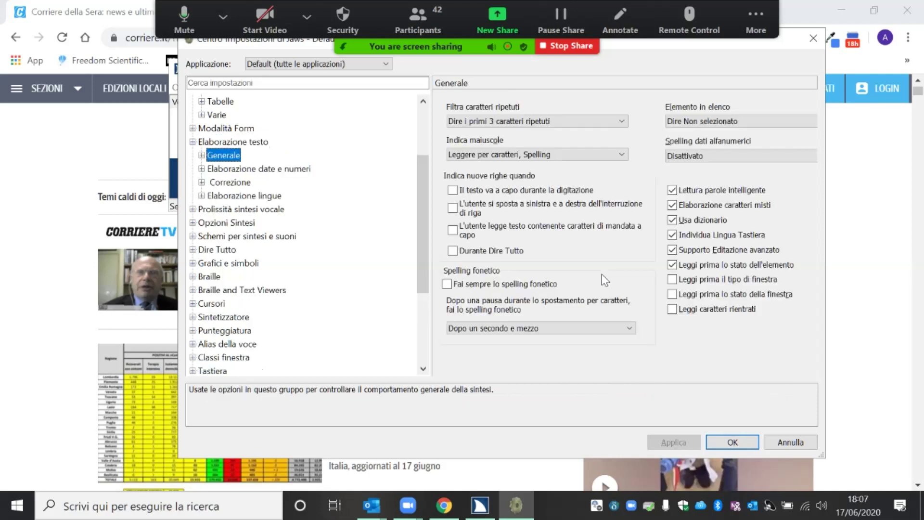
{"action": "key", "text": "Down"}
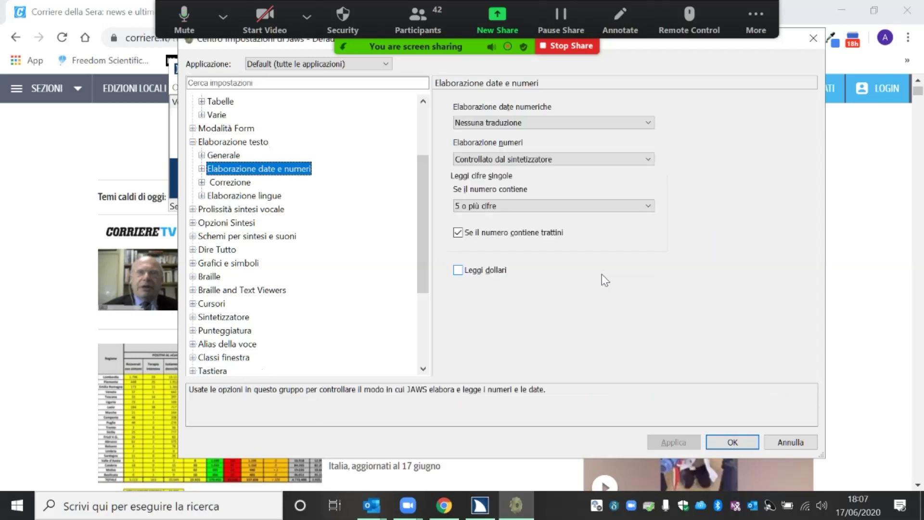
{"action": "key", "text": "Down"}
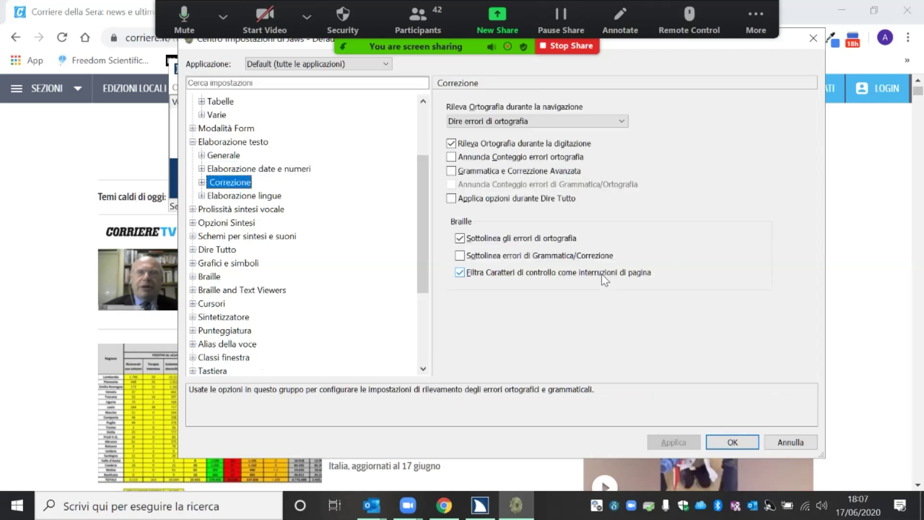
{"action": "key", "text": "Down"}
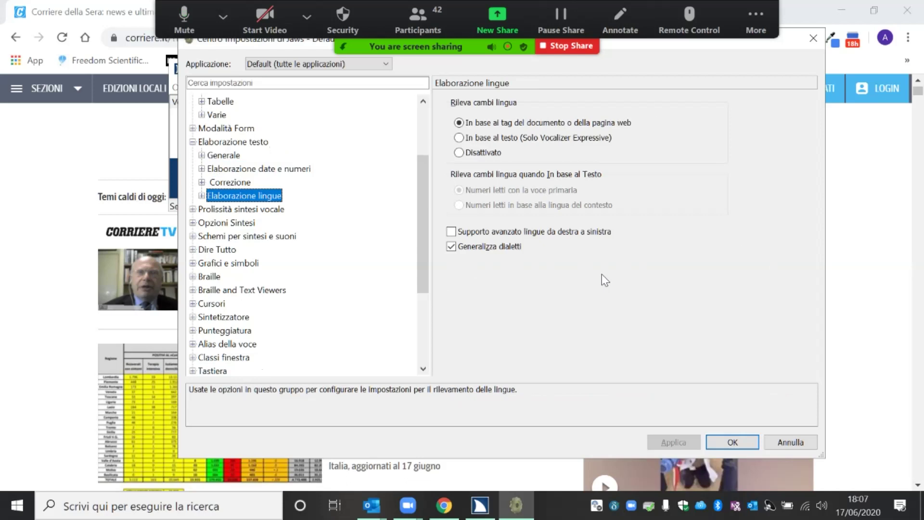
Expand Prolissità sintesi vocale and review its entries down to Attiva Cronologia Sintesi.
{"action": "key", "text": "Down"}
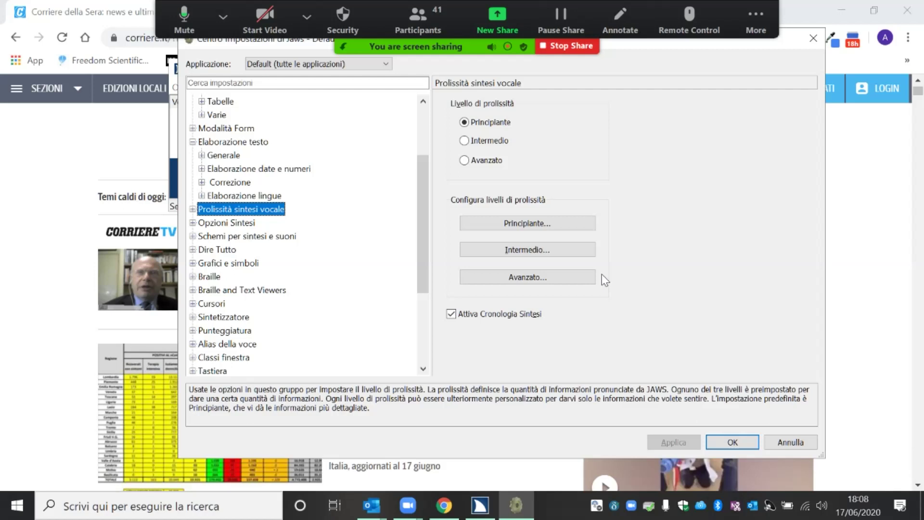
{"action": "key", "text": "Right"}
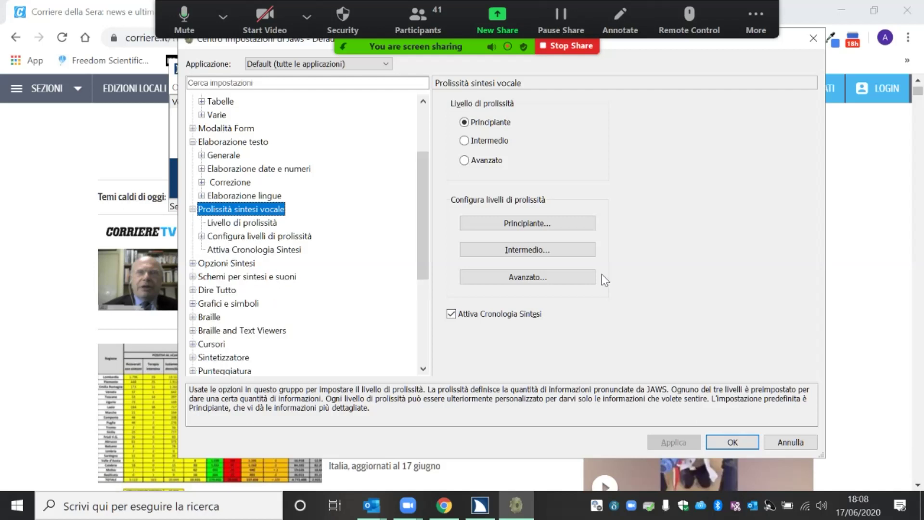
{"action": "key", "text": "Down"}
{"action": "key", "text": "Down"}
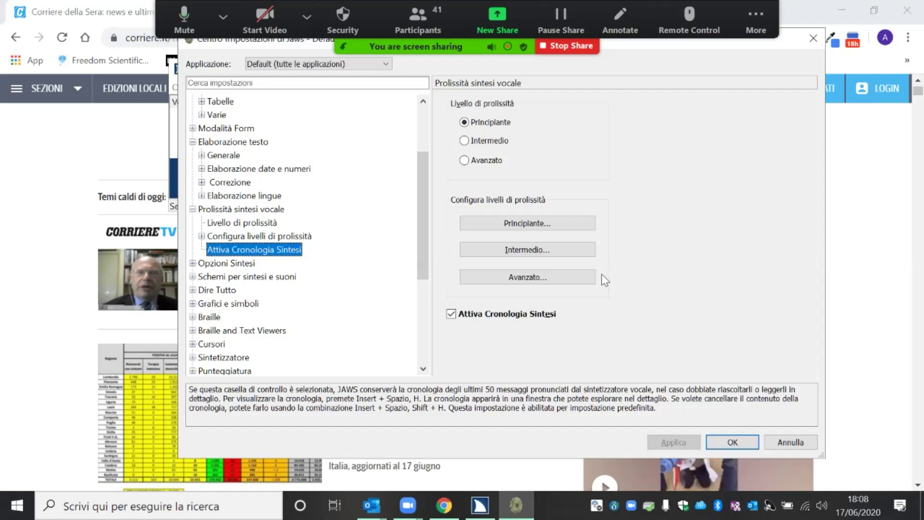
Open the Cronologia Sintesi window and read the most recent spoken messages at the end of the history.
{"action": "key", "text": "Insert+space"}
{"action": "key", "text": "h"}
{"action": "key", "text": "ctrl+End"}
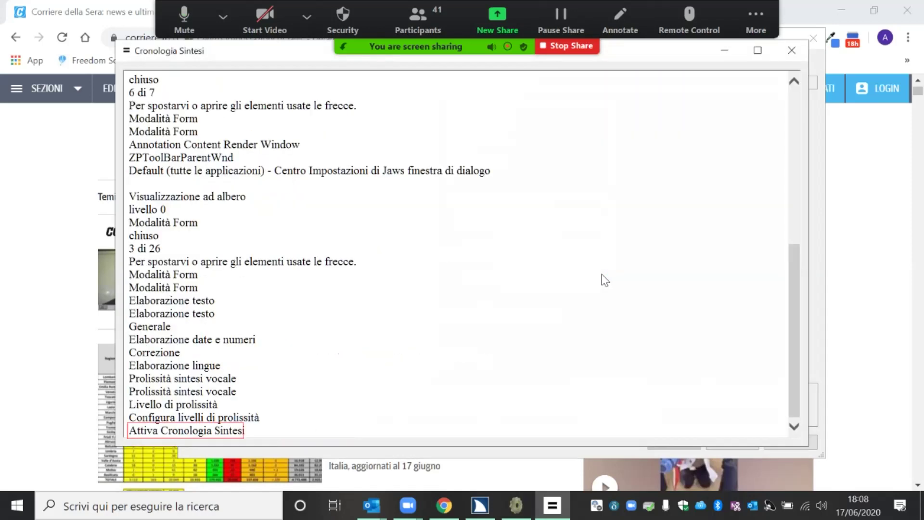
{"action": "key", "text": "Up"}
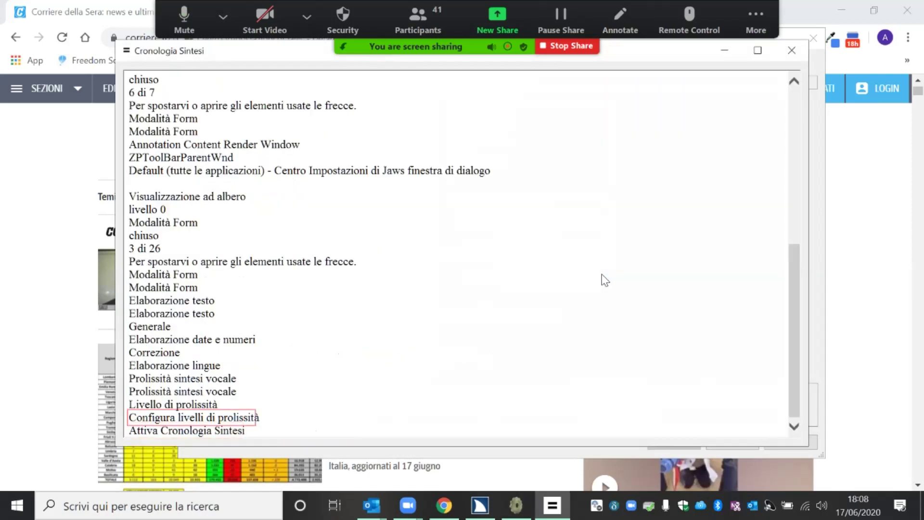
Read back through the earlier Cronologia Sintesi messages up to Elaborazione date e numeri and close the history window.
{"action": "key", "text": "Up"}
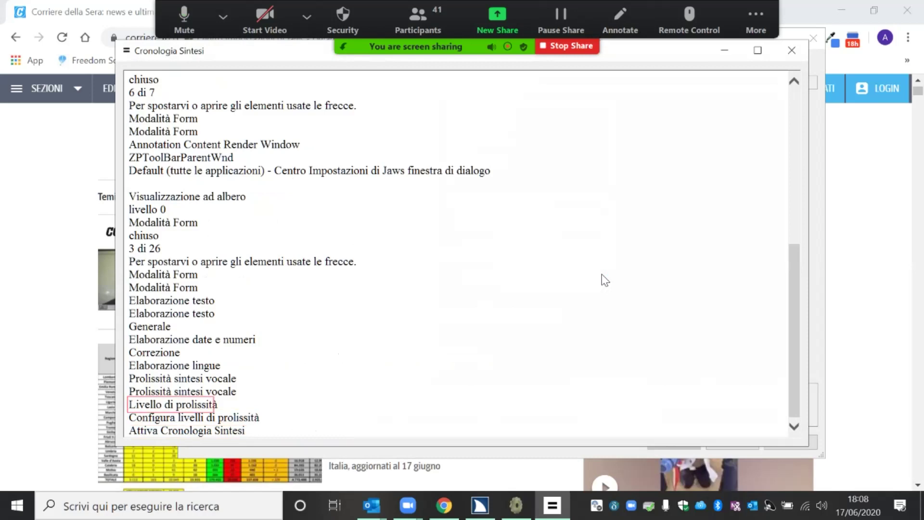
{"action": "key", "text": "Up"}
{"action": "key", "text": "Up"}
{"action": "key", "text": "Up"}
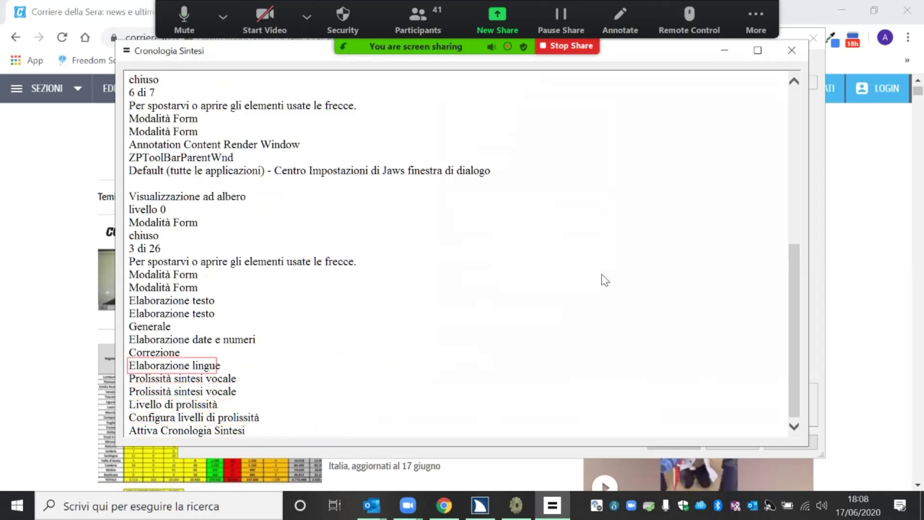
{"action": "key", "text": "Up"}
{"action": "key", "text": "Up"}
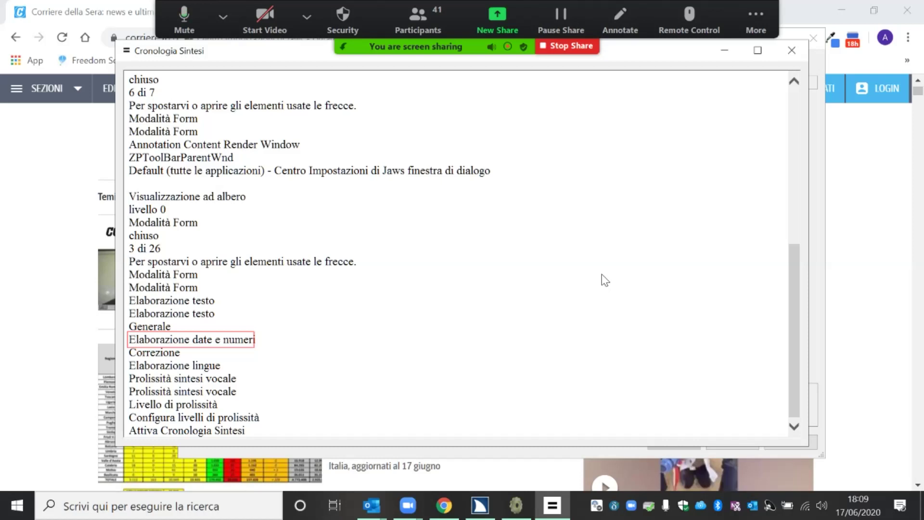
{"action": "key", "text": "Escape"}
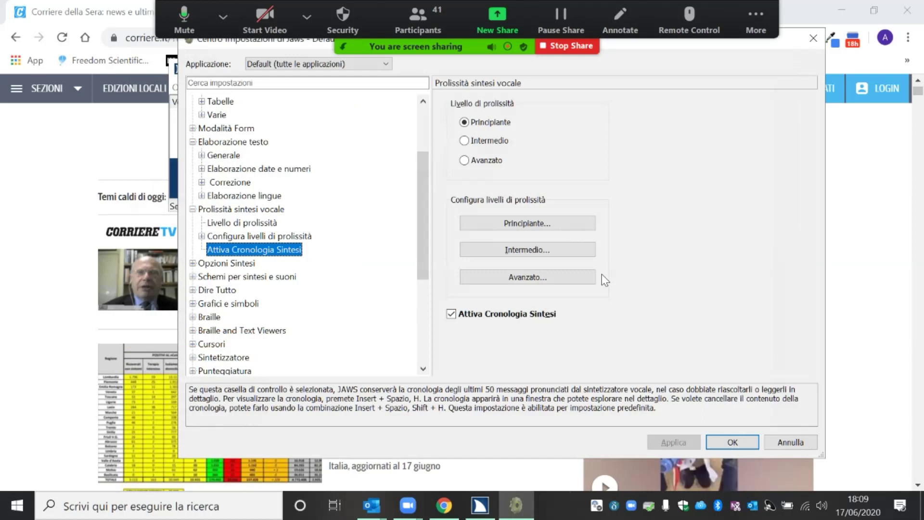
Expand Opzioni Sintesi and examine the Modalità Sintesi entry and its description.
{"action": "key", "text": "Down"}
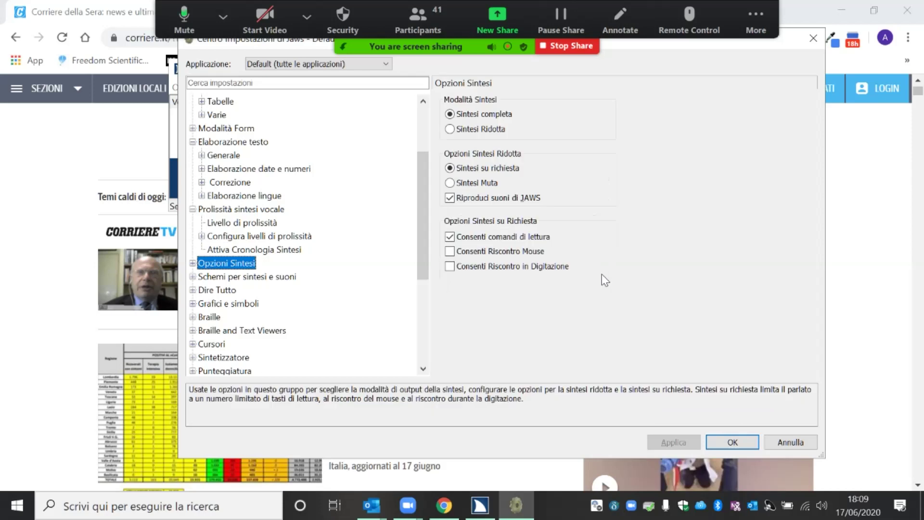
{"action": "key", "text": "Right"}
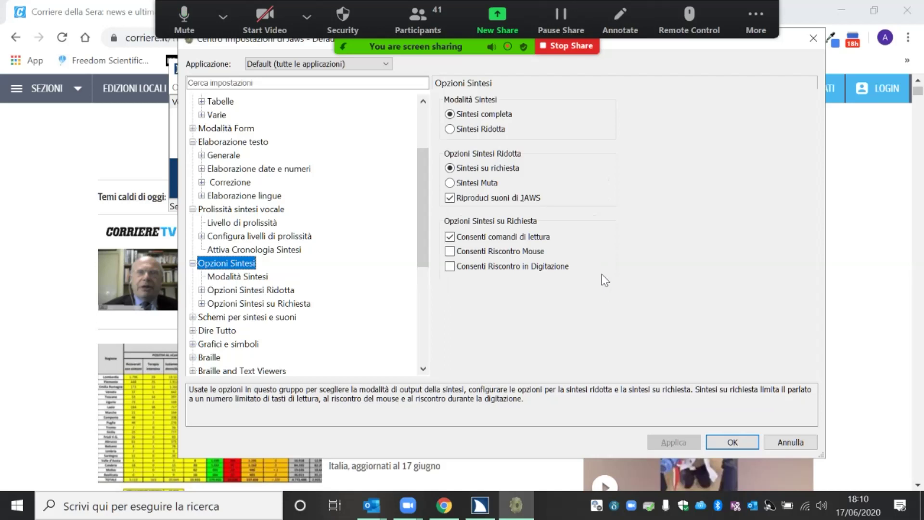
{"action": "key", "text": "Down"}
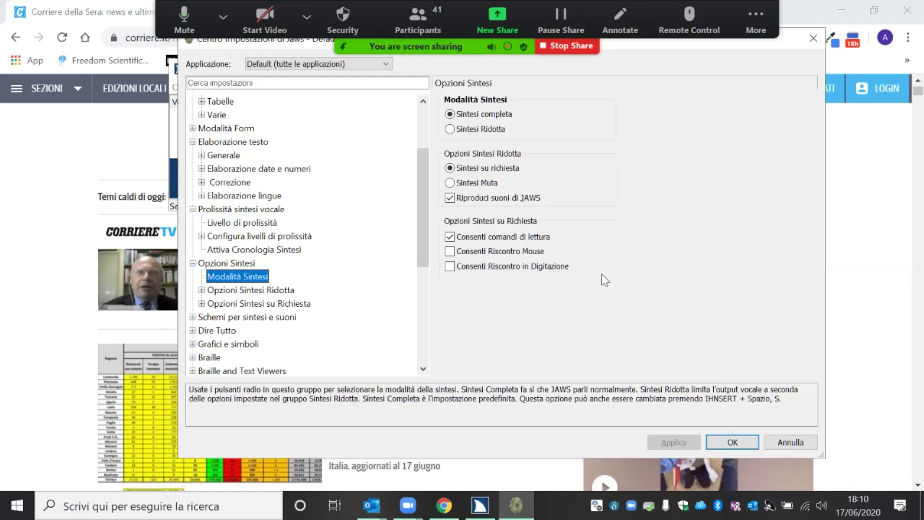
{"action": "key", "text": "Tab"}
{"action": "key", "text": "Tab"}
{"action": "key", "text": "Tab"}
{"action": "key", "text": "Tab"}
{"action": "key", "text": "Tab"}
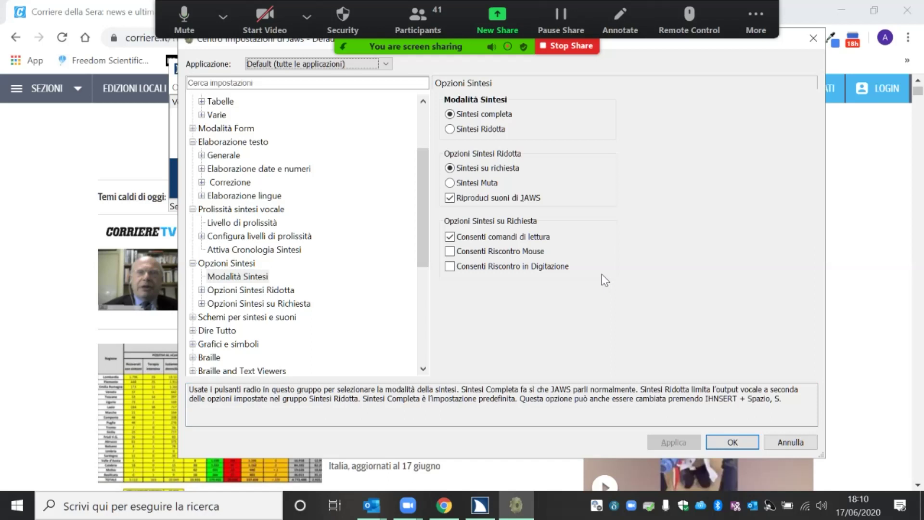
{"action": "key", "text": "Tab"}
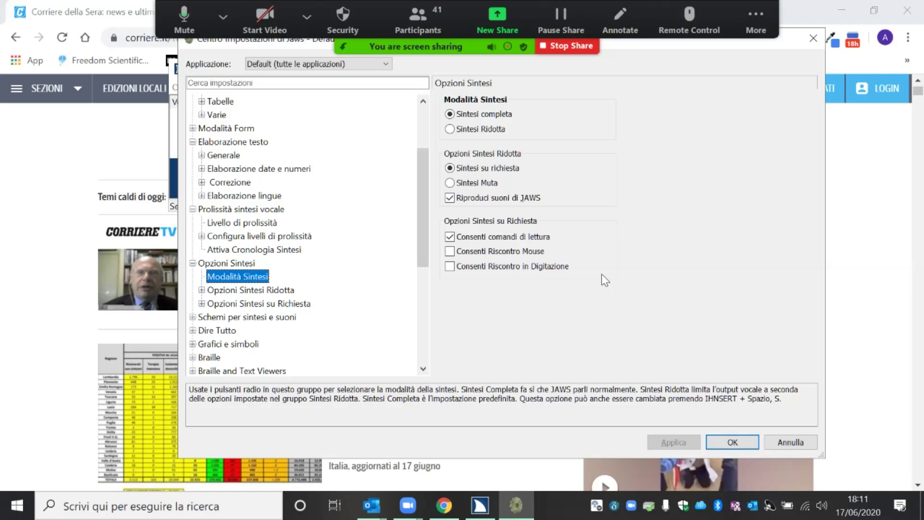
Review Opzioni Sintesi Ridotta and the reading commands, mouse and typing feedback entries under Opzioni Sintesi su Richiesta.
{"action": "key", "text": "Down"}
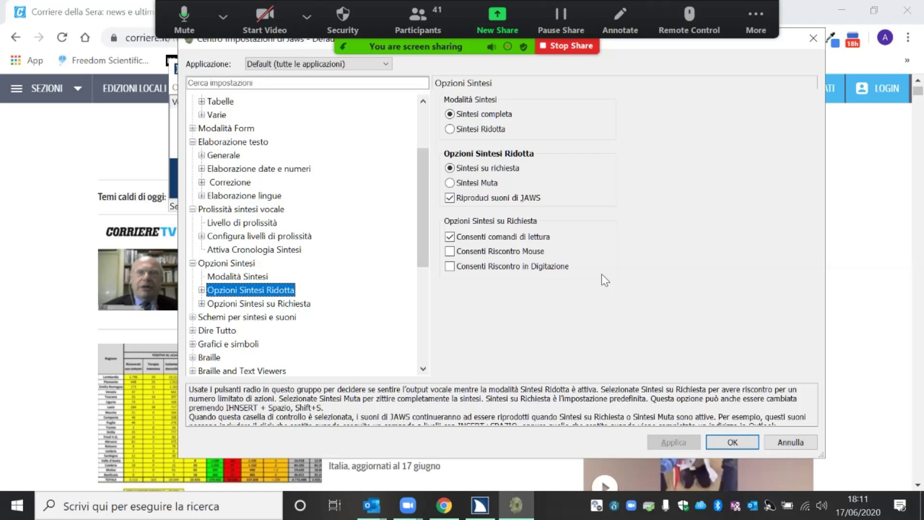
{"action": "key", "text": "Right"}
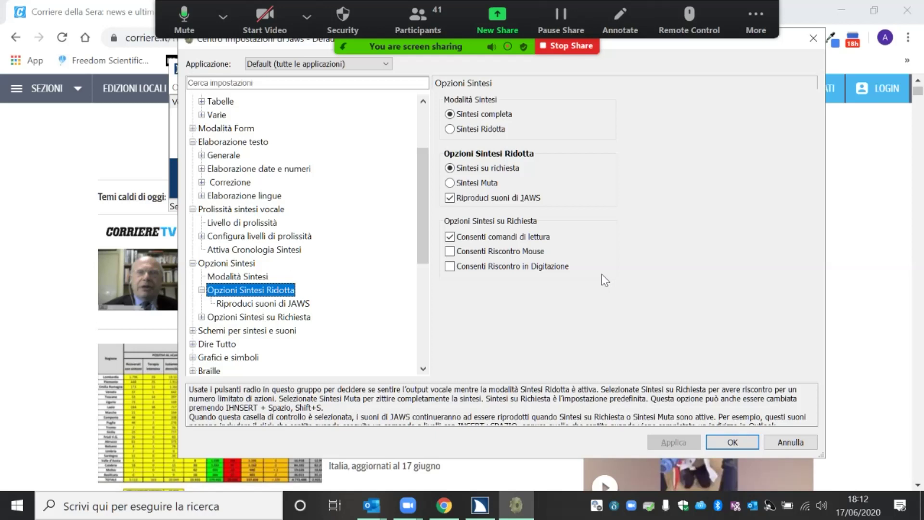
{"action": "key", "text": "Left"}
{"action": "key", "text": "Down"}
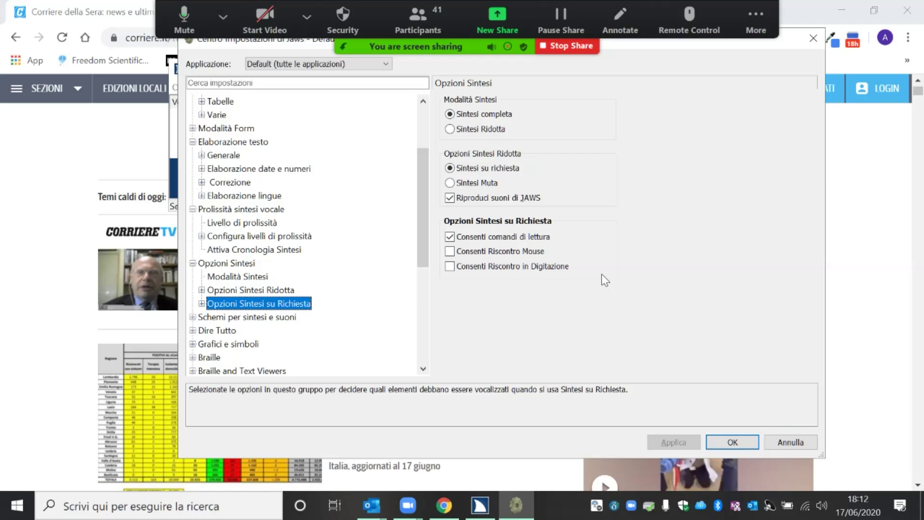
{"action": "key", "text": "Right"}
{"action": "key", "text": "Down"}
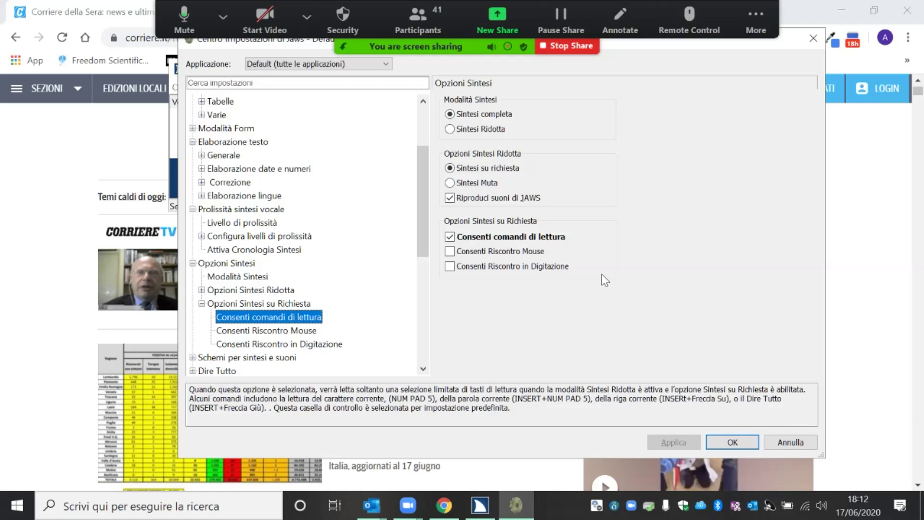
{"action": "key", "text": "Down"}
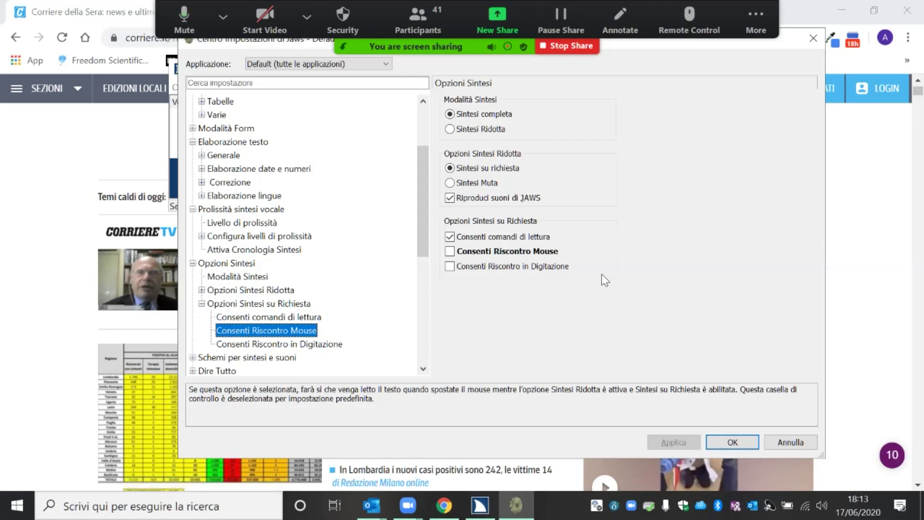
{"action": "key", "text": "Down"}
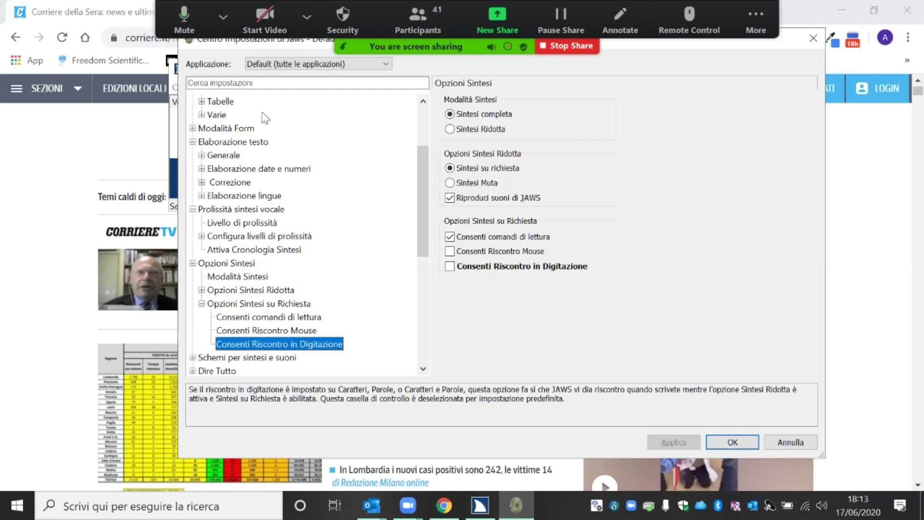
Expand the Varie group and set Attivazione Link to Invio passa il tasto Invio.
{"action": "left_click", "coordinate": [212, 116]}
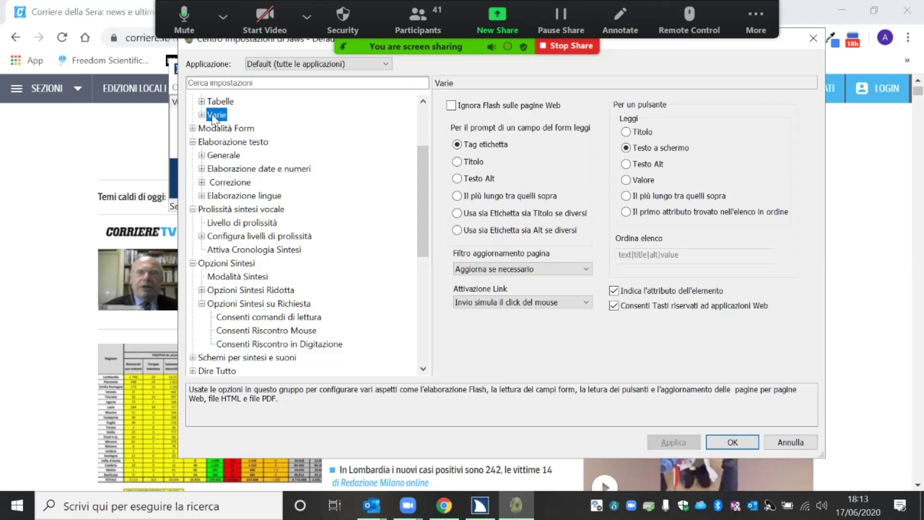
{"action": "double_click", "coordinate": [212, 117]}
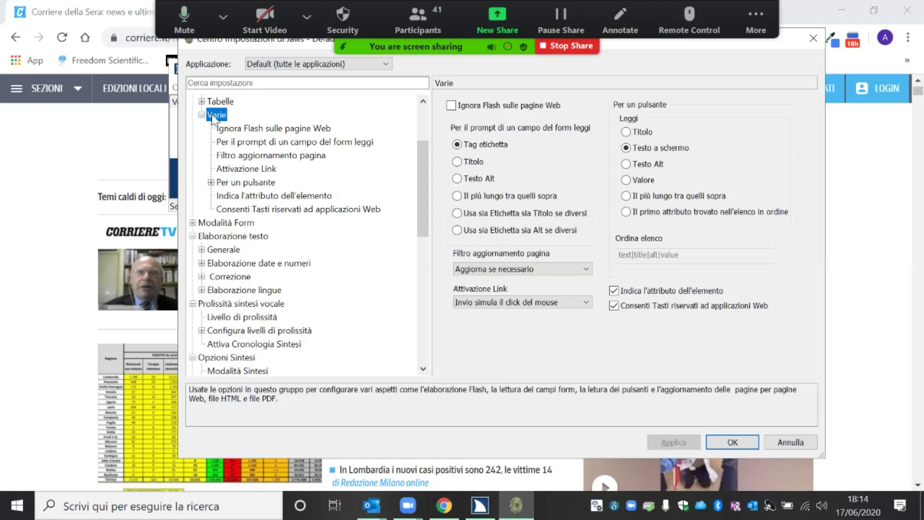
{"action": "left_click", "coordinate": [248, 169]}
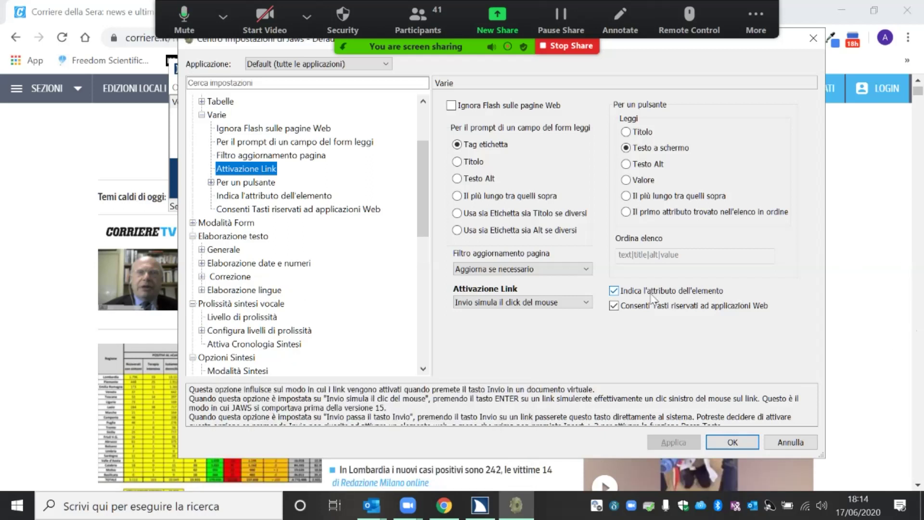
{"action": "left_click", "coordinate": [586, 305]}
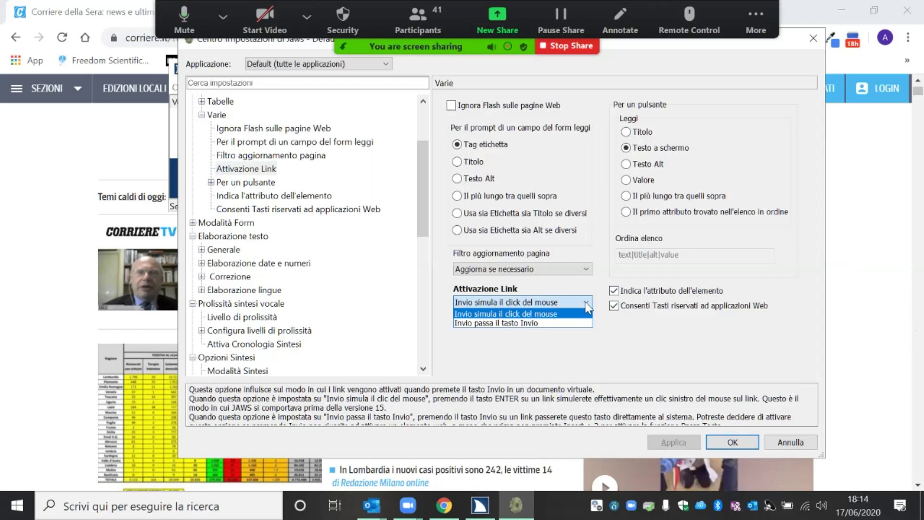
{"action": "key", "text": "Down"}
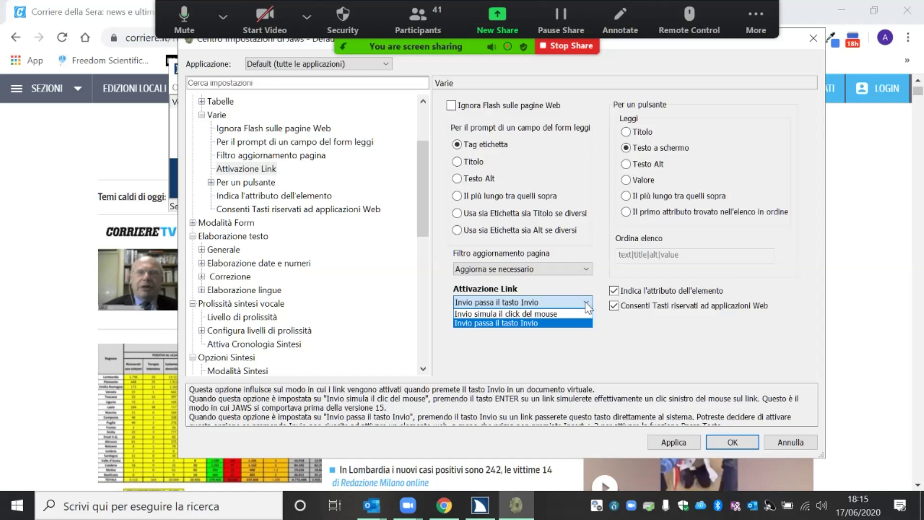
{"action": "left_click", "coordinate": [585, 304]}
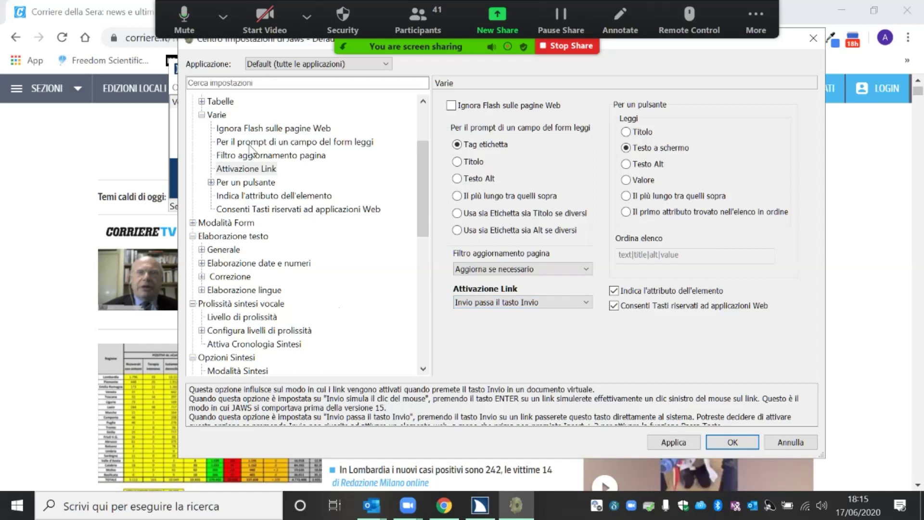
Review the Filtro aggiornamento pagina choices, keeping Aggiorna se necessario, and display the Consenti Tasti riservati ad applicazioni Web description.
{"action": "left_click", "coordinate": [249, 154]}
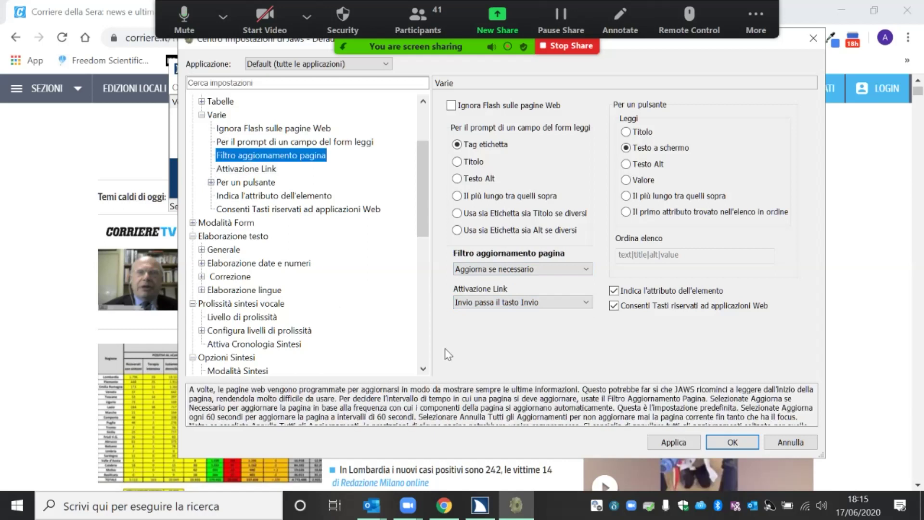
{"action": "left_click", "coordinate": [586, 269]}
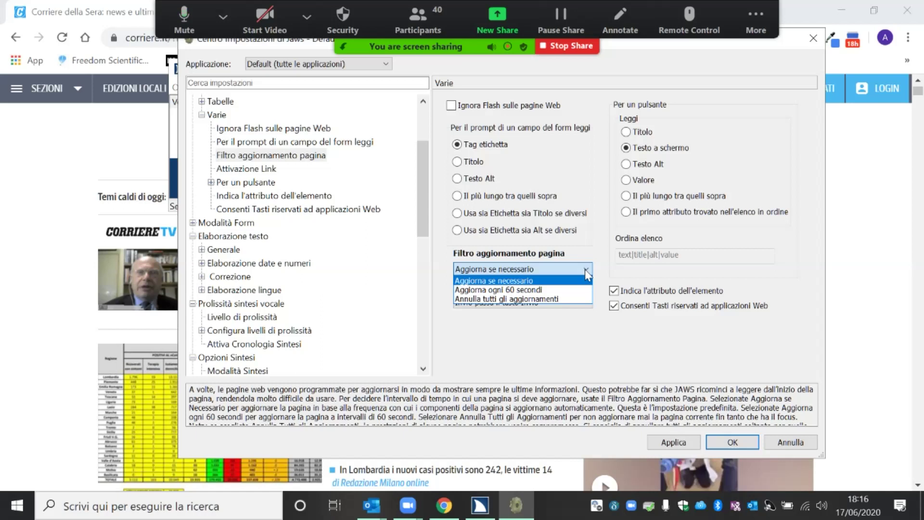
{"action": "key", "text": "Return"}
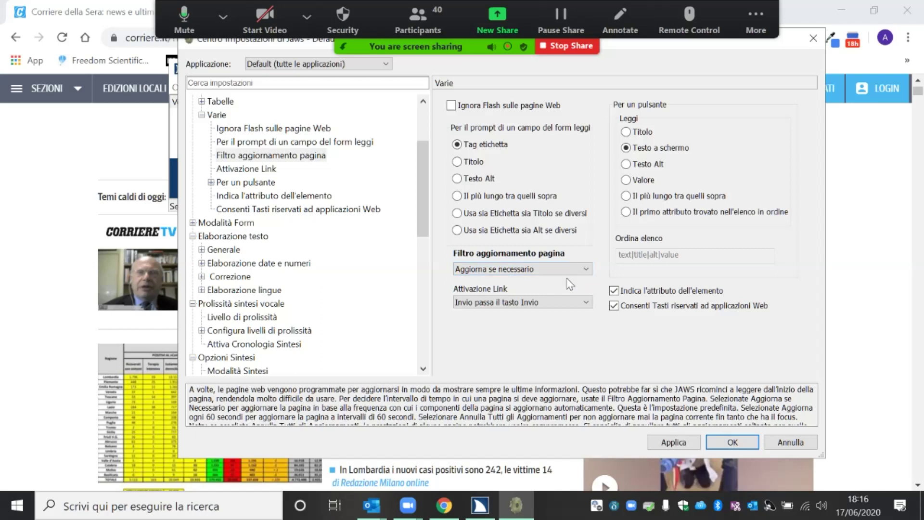
{"action": "left_click", "coordinate": [298, 210]}
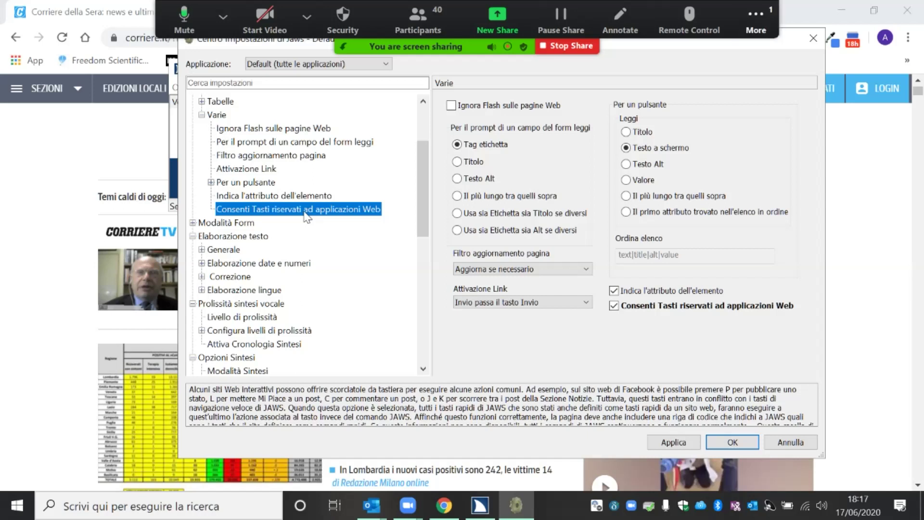
Open the Zoom group chat, read the latest participant messages and close the chat window.
{"action": "left_click", "coordinate": [769, 19]}
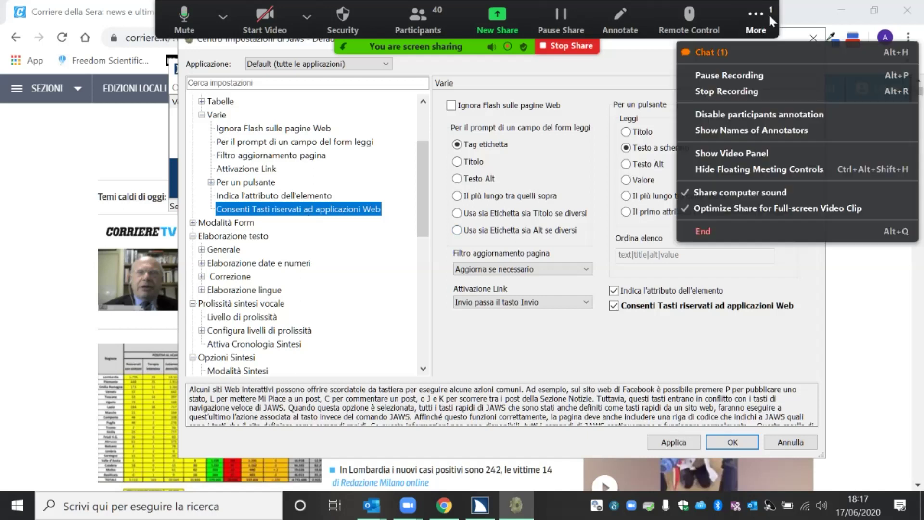
{"action": "left_click", "coordinate": [749, 48]}
{"action": "left_click", "coordinate": [755, 19]}
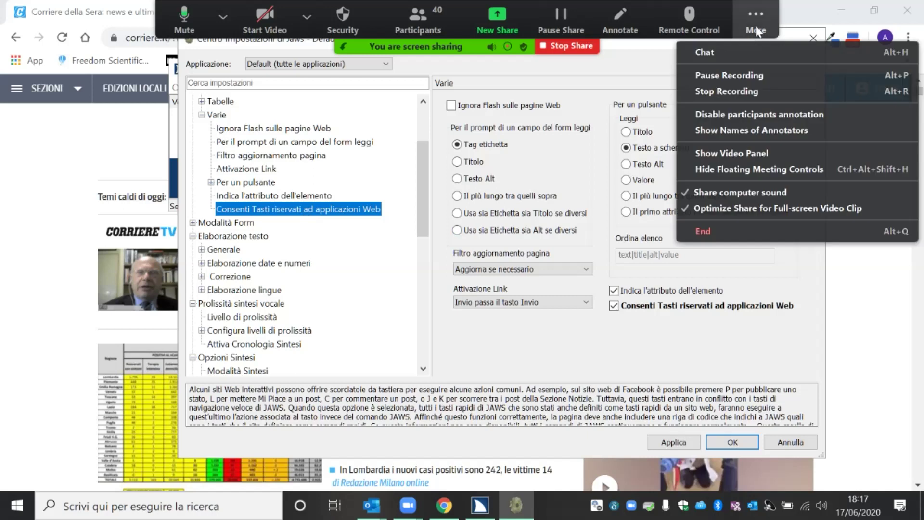
{"action": "left_click", "coordinate": [734, 54]}
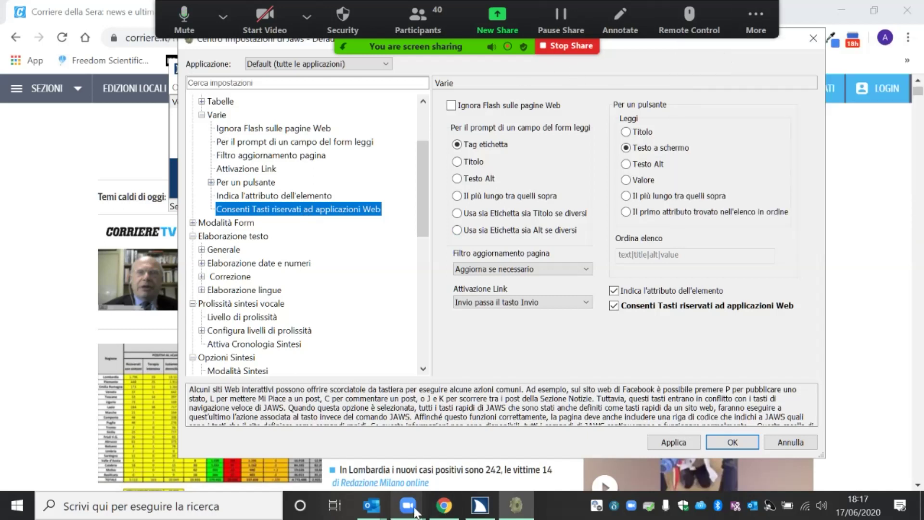
{"action": "mouse_move", "coordinate": [414, 511]}
{"action": "left_click", "coordinate": [447, 465]}
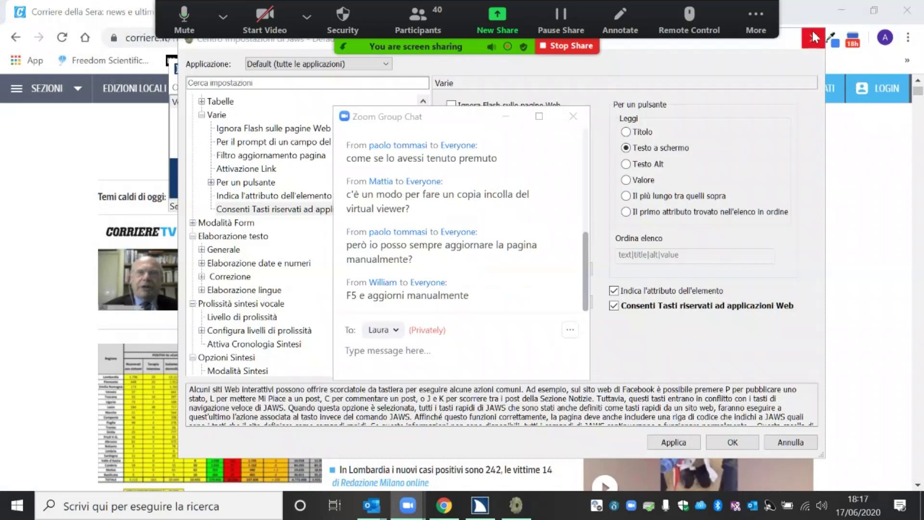
{"action": "left_click", "coordinate": [572, 116]}
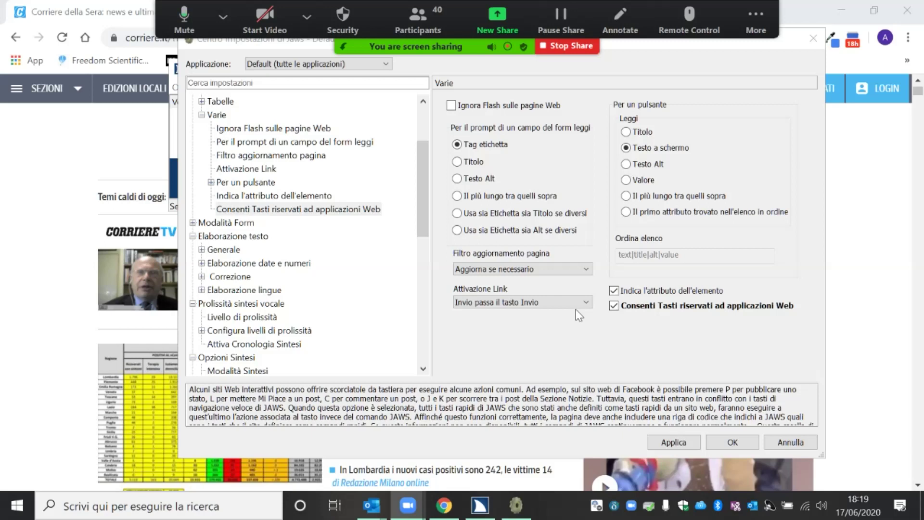
Open the Zoom participants list, unmute the participant with the raised hand and lower that hand.
{"action": "left_click", "coordinate": [410, 19]}
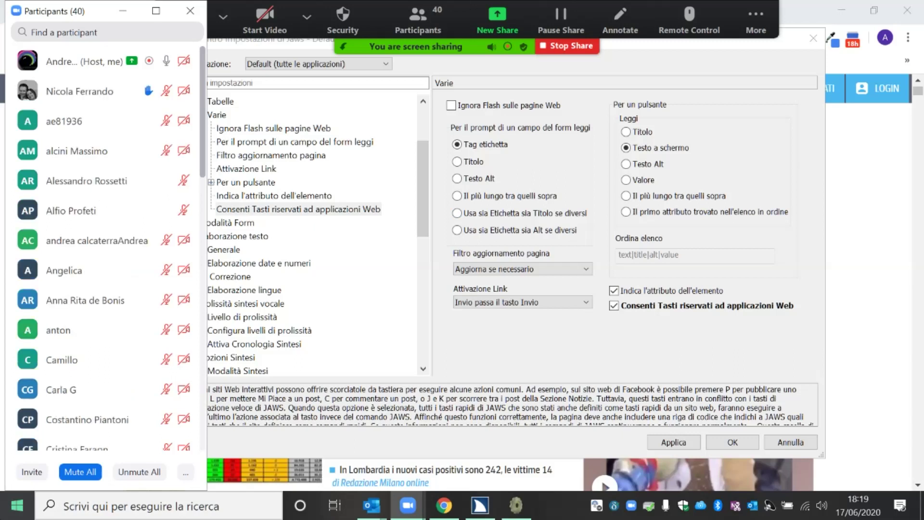
{"action": "mouse_move", "coordinate": [44, 132]}
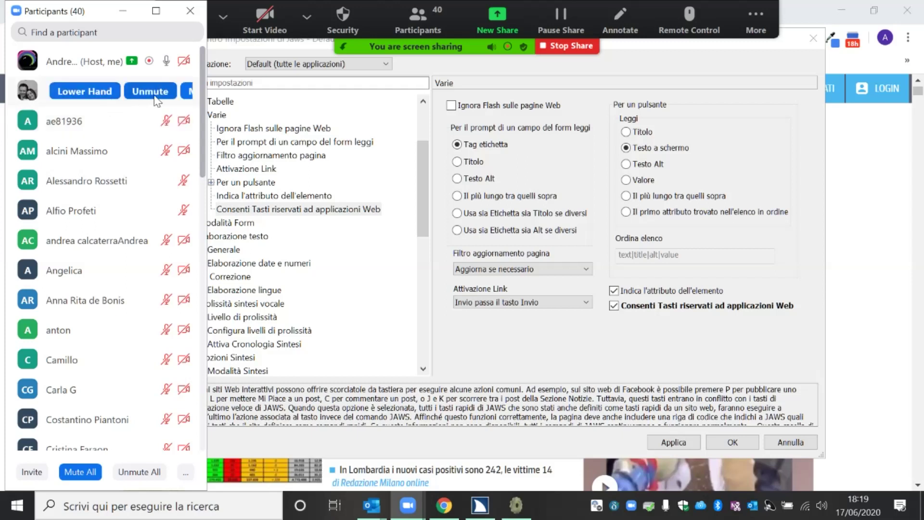
{"action": "left_click", "coordinate": [154, 94]}
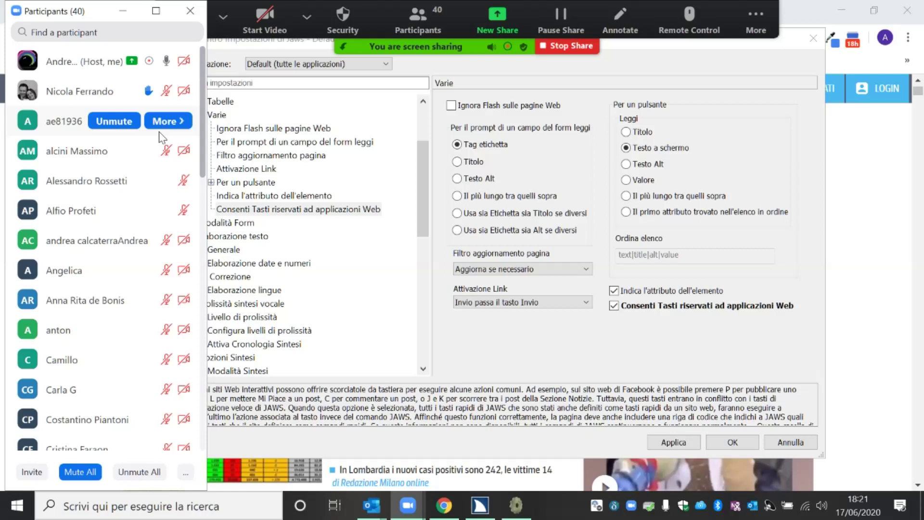
{"action": "left_click", "coordinate": [92, 91]}
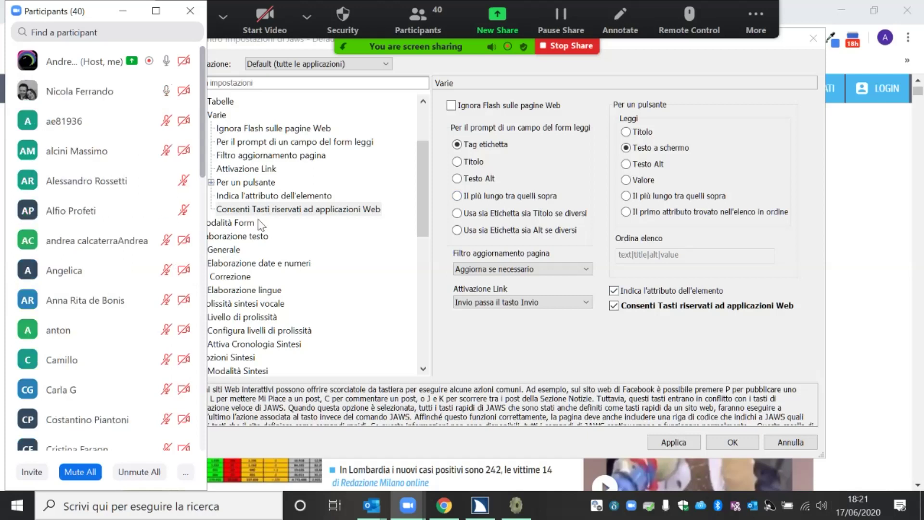
{"action": "mouse_move", "coordinate": [189, 162]}
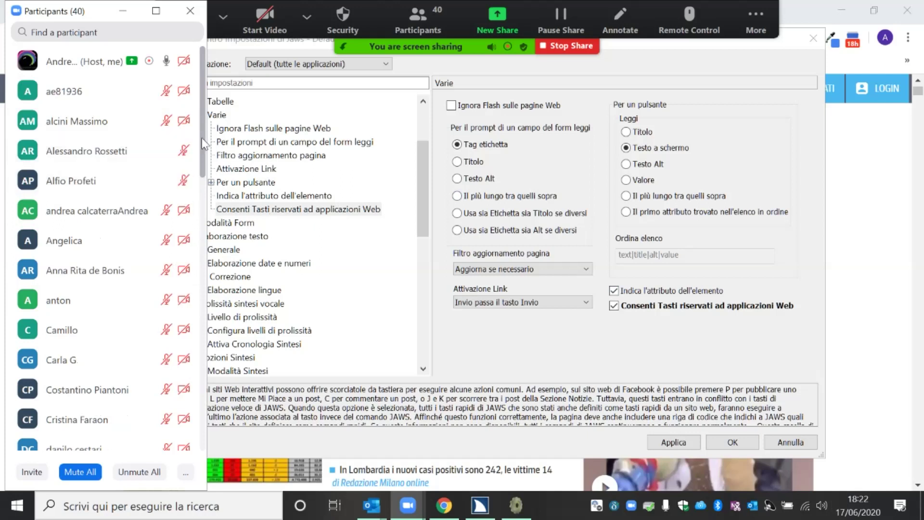
Look through the Zoom participants list and close its window.
{"action": "scroll", "coordinate": [203, 203], "scroll_direction": "down", "scroll_amount": 2}
{"action": "left_click_drag", "start_coordinate": [203, 202], "coordinate": [200, 58]}
{"action": "left_click", "coordinate": [223, 17]}
{"action": "left_click", "coordinate": [188, 16]}
{"action": "left_click", "coordinate": [189, 15]}
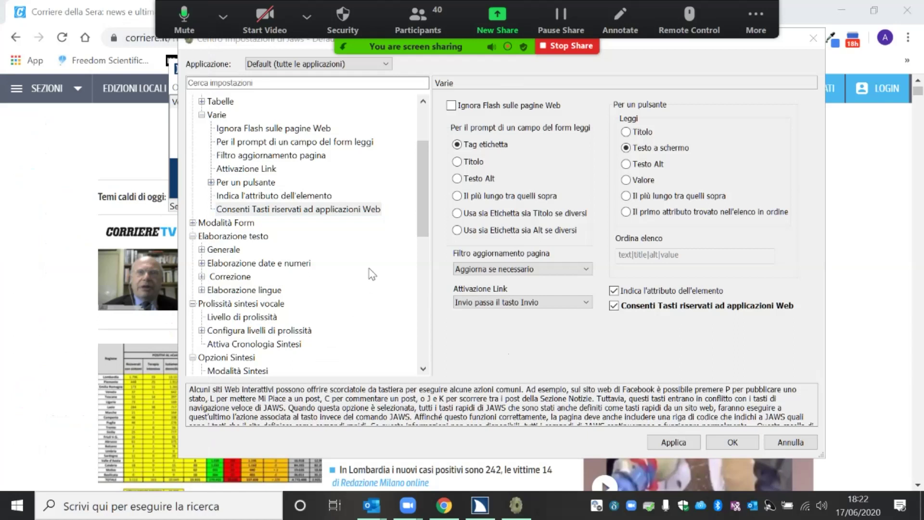
Expand the Dire Tutto group and display the description of the Attiva tasti Shift per Avanzamento e riavvolgimento veloce option.
{"action": "left_click_drag", "start_coordinate": [417, 215], "coordinate": [417, 271]}
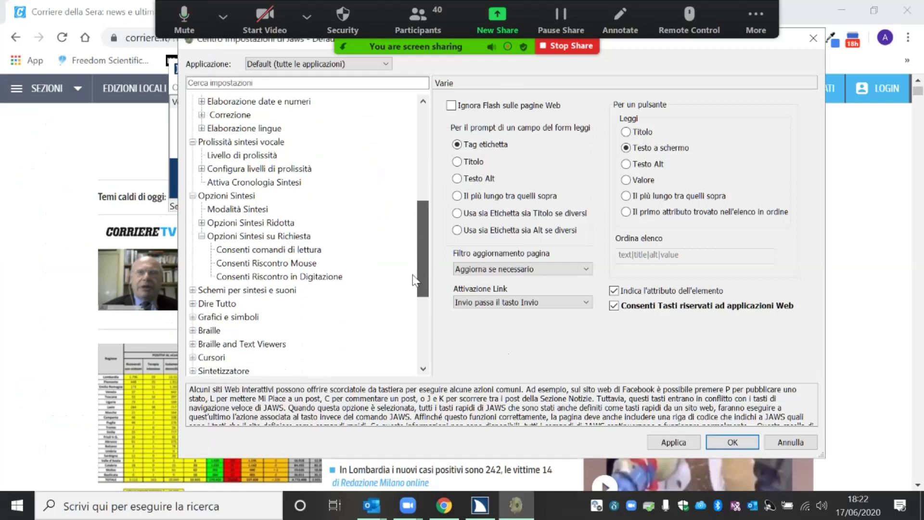
{"action": "left_click", "coordinate": [211, 307]}
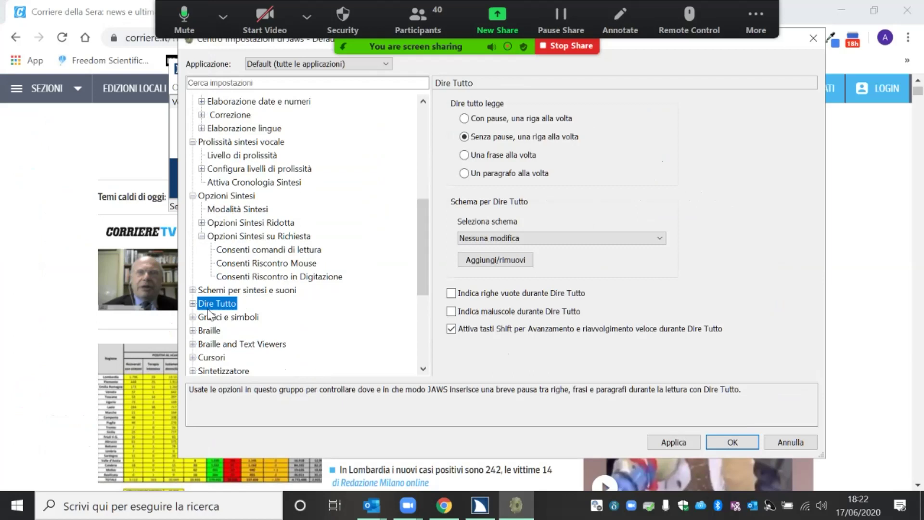
{"action": "double_click", "coordinate": [209, 307]}
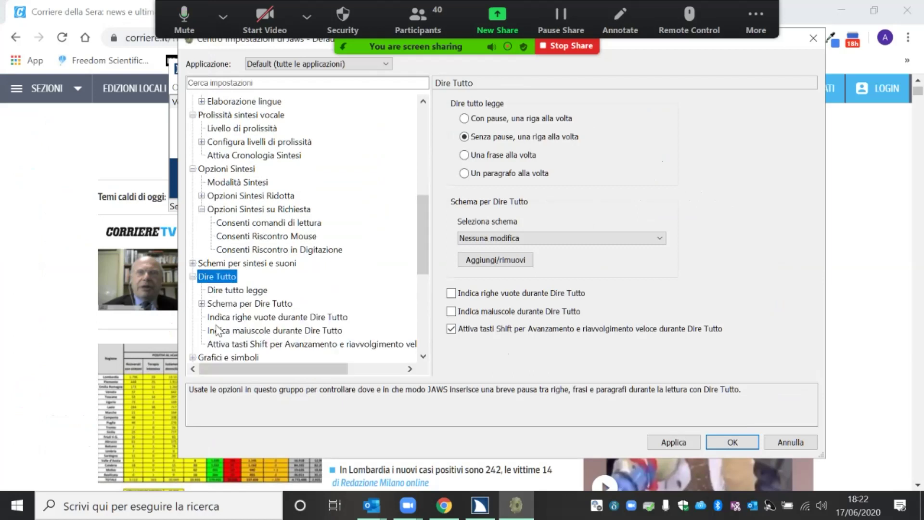
{"action": "left_click", "coordinate": [232, 345]}
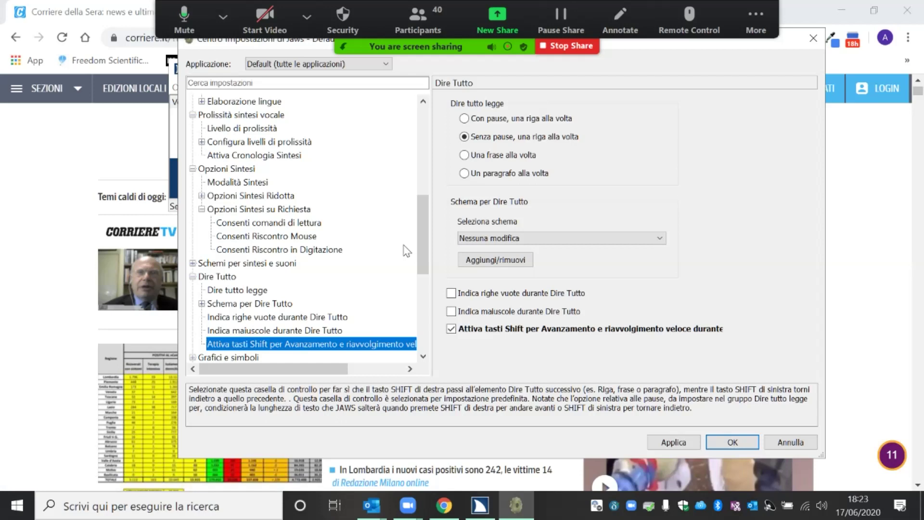
Display the settings of the Varie group near the end of the settings tree.
{"action": "left_click_drag", "start_coordinate": [420, 237], "coordinate": [414, 296]}
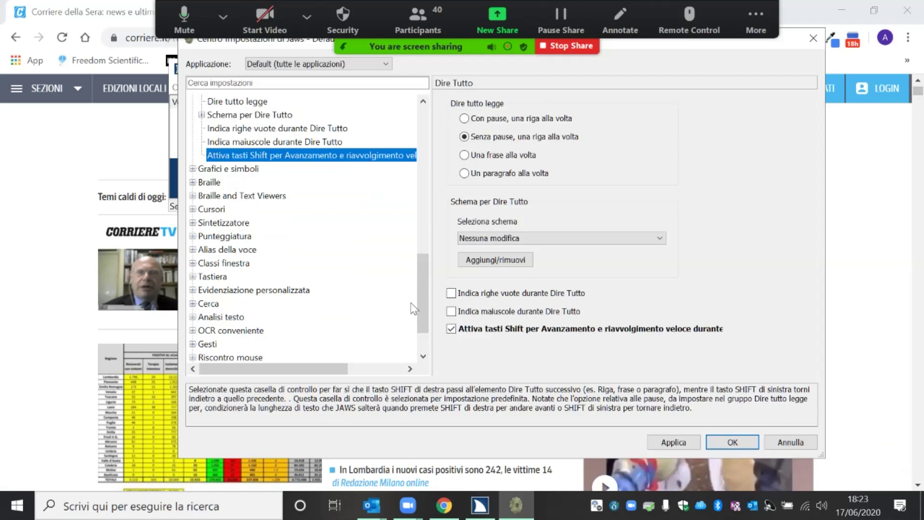
{"action": "left_click_drag", "start_coordinate": [422, 308], "coordinate": [421, 326]}
{"action": "left_click", "coordinate": [202, 331]}
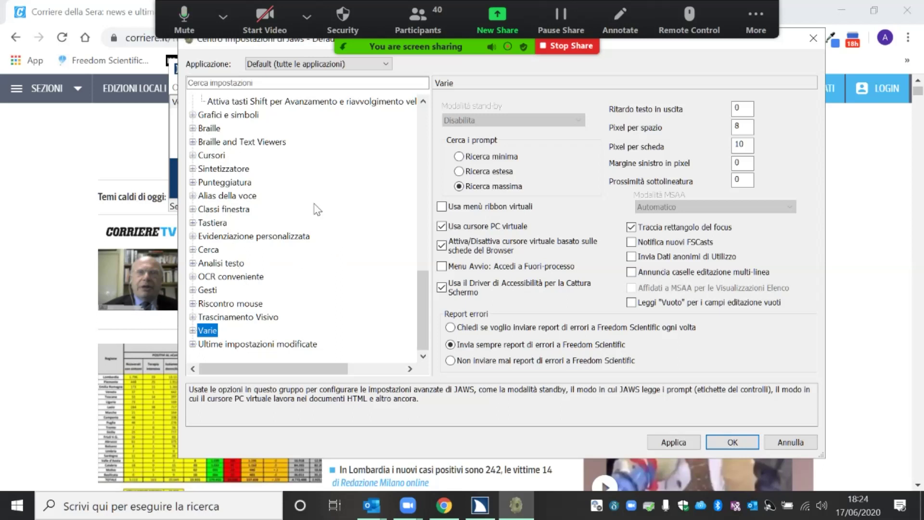
Expand the Punteggiatura group and review the Livello punteggiatura choices, keeping Molta.
{"action": "scroll", "coordinate": [318, 208], "scroll_direction": "up", "scroll_amount": 2}
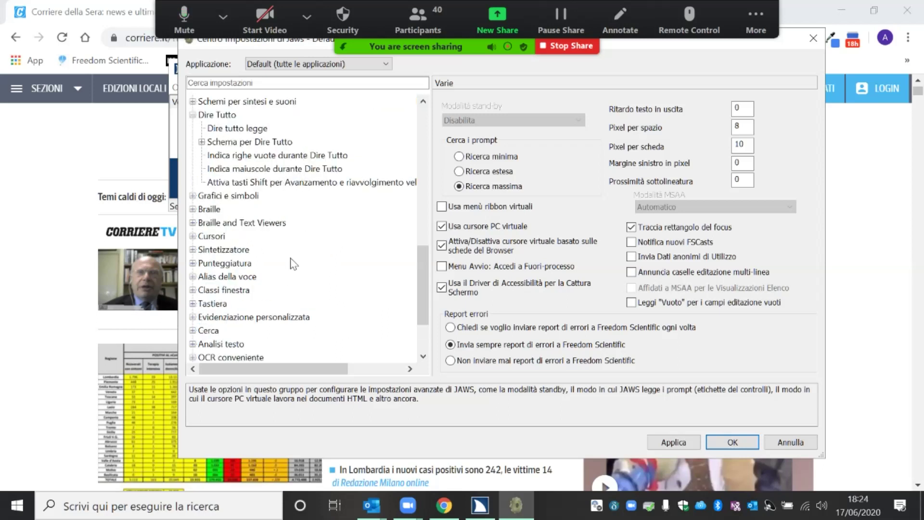
{"action": "left_click", "coordinate": [234, 264]}
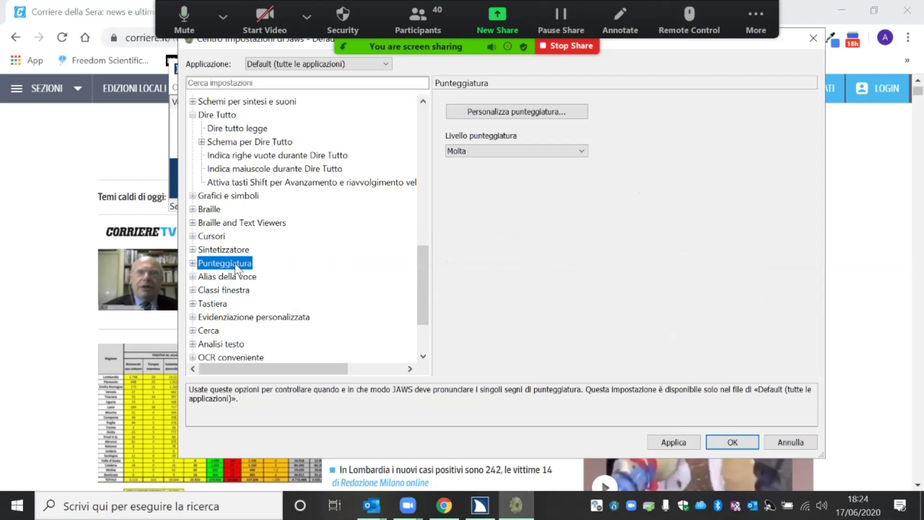
{"action": "double_click", "coordinate": [234, 264]}
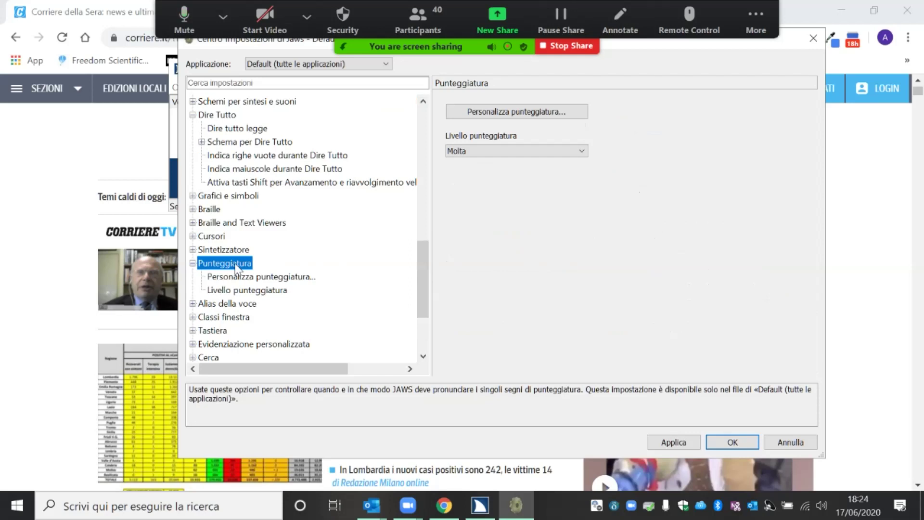
{"action": "key", "text": "Down"}
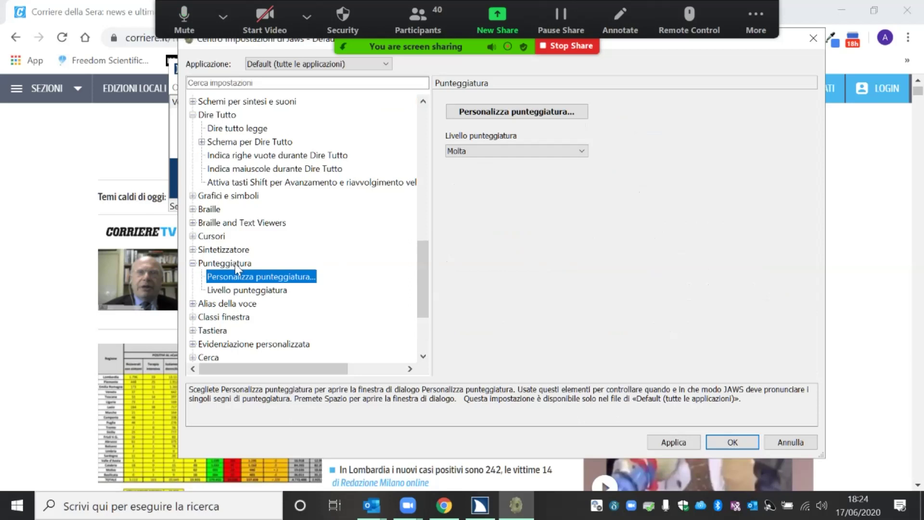
{"action": "key", "text": "Down"}
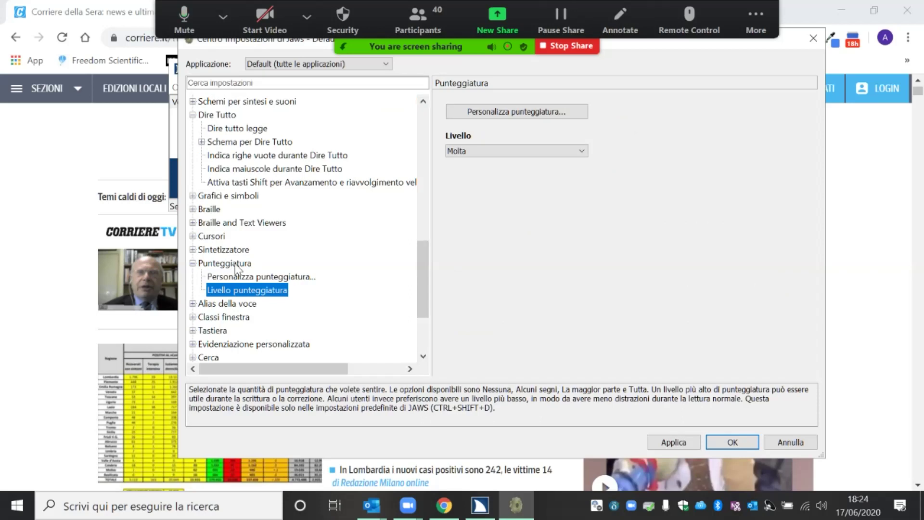
{"action": "left_click", "coordinate": [580, 152]}
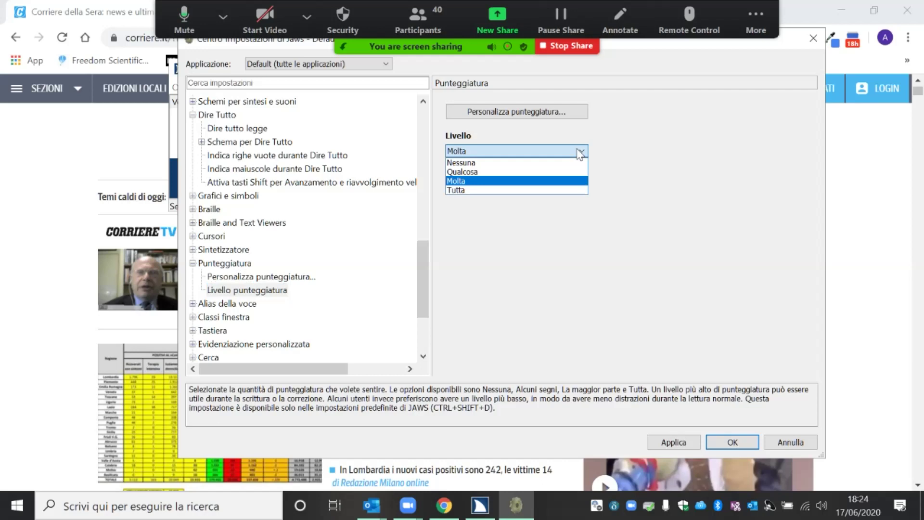
{"action": "left_click", "coordinate": [282, 282]}
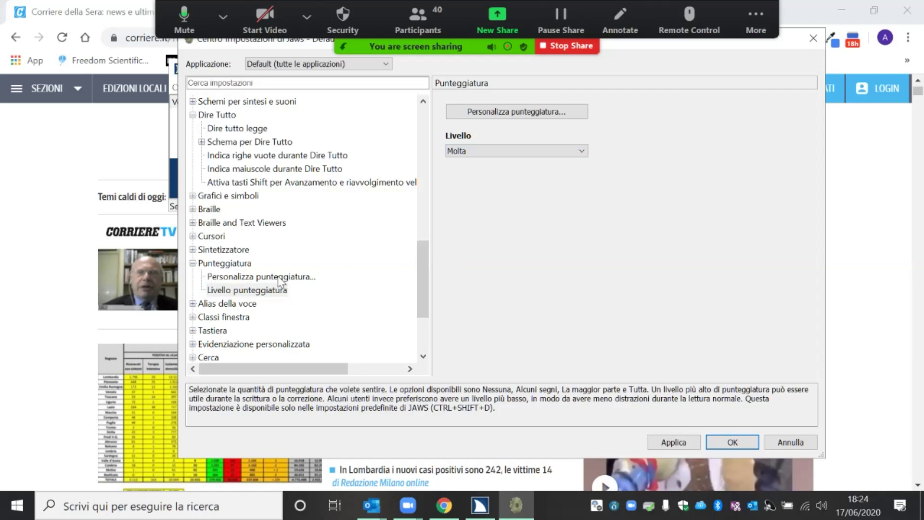
Open the Personalizza punteggiatura dialog and select the virgolette symbol to show its reading level.
{"action": "left_click", "coordinate": [278, 277]}
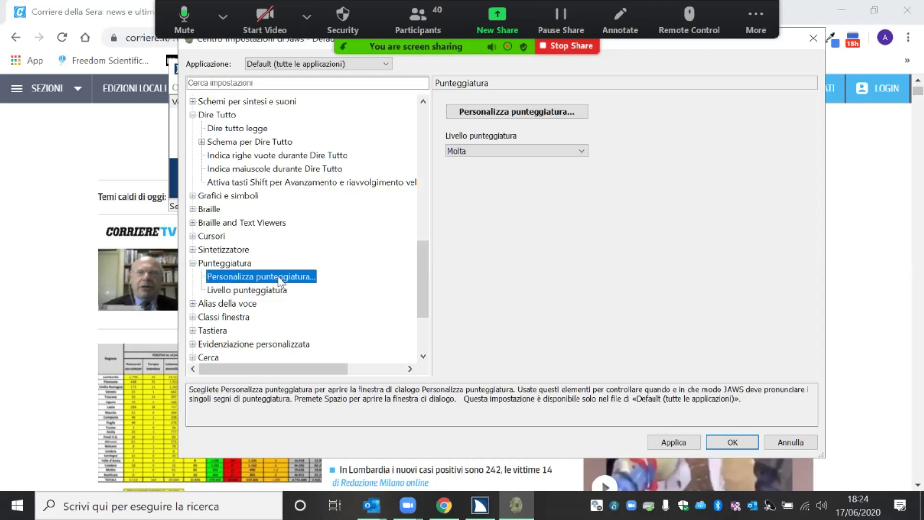
{"action": "left_click", "coordinate": [521, 113]}
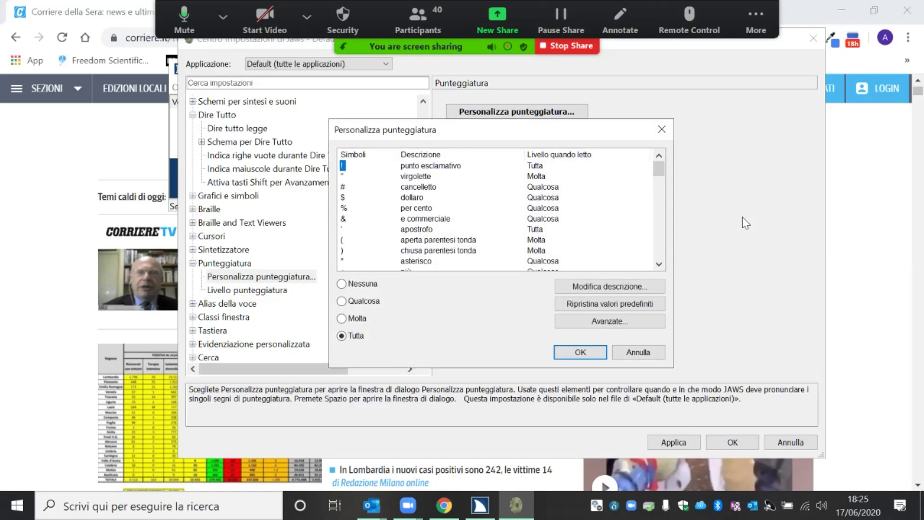
{"action": "key", "text": "Down"}
{"action": "key", "text": "Up"}
{"action": "key", "text": "Down"}
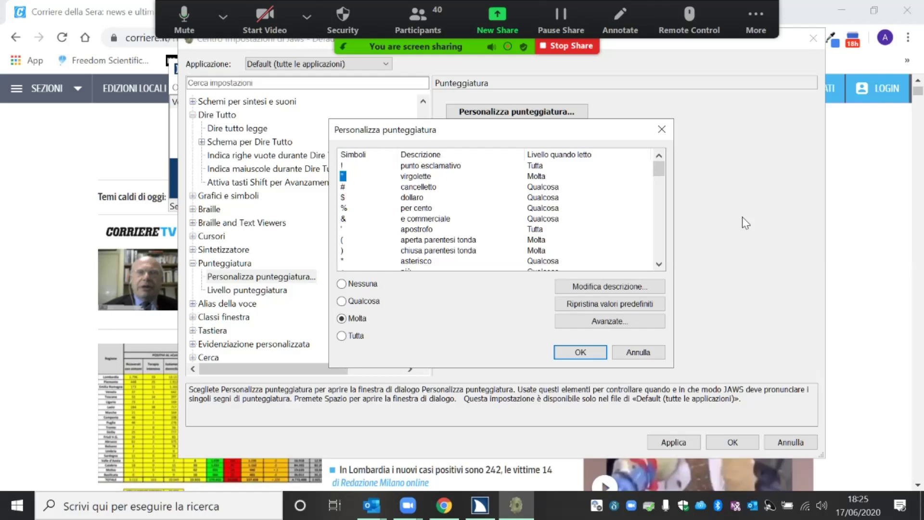
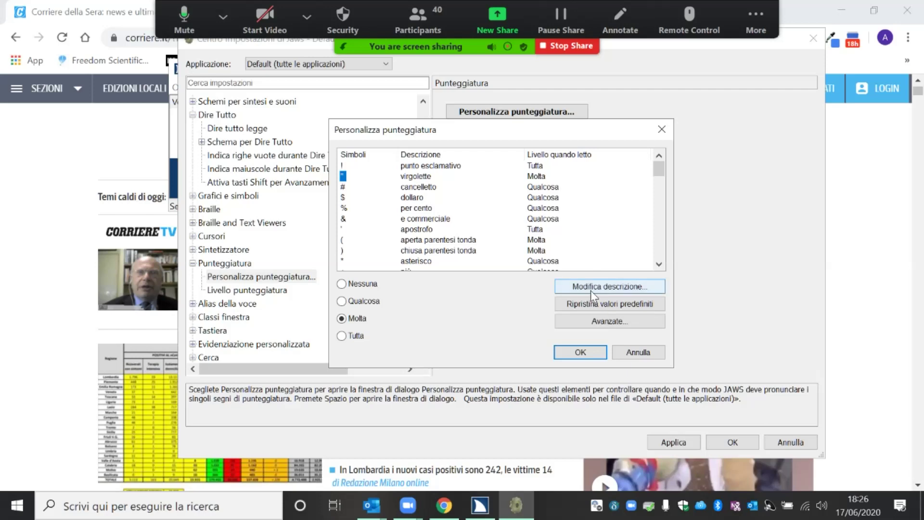
Examine the remaining symbols, descriptions and reading levels in the punctuation list, and close the Personalizza punteggiatura dialog.
{"action": "left_click", "coordinate": [662, 268]}
{"action": "left_click", "coordinate": [662, 267]}
{"action": "left_click", "coordinate": [663, 268]}
{"action": "left_click", "coordinate": [662, 268]}
{"action": "left_click", "coordinate": [663, 267]}
{"action": "left_click", "coordinate": [662, 268]}
{"action": "left_click", "coordinate": [663, 268]}
{"action": "left_click", "coordinate": [663, 268]}
{"action": "left_click", "coordinate": [663, 268]}
{"action": "left_click", "coordinate": [663, 268]}
{"action": "left_click", "coordinate": [662, 267]}
{"action": "left_click", "coordinate": [662, 268]}
{"action": "left_click", "coordinate": [663, 268]}
{"action": "left_click", "coordinate": [663, 268]}
{"action": "left_click", "coordinate": [662, 268]}
{"action": "left_click", "coordinate": [663, 268]}
{"action": "left_click", "coordinate": [662, 268]}
{"action": "left_click", "coordinate": [663, 268]}
{"action": "left_click", "coordinate": [663, 268]}
{"action": "left_click", "coordinate": [662, 268]}
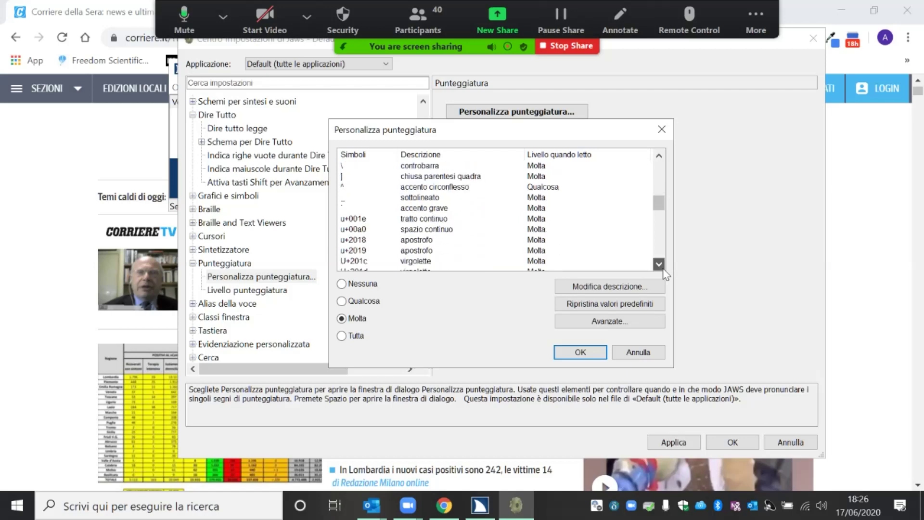
{"action": "left_click", "coordinate": [662, 268]}
{"action": "left_click", "coordinate": [662, 267]}
{"action": "left_click", "coordinate": [663, 267]}
{"action": "left_click", "coordinate": [662, 267]}
{"action": "left_click", "coordinate": [662, 267]}
{"action": "left_click", "coordinate": [662, 268]}
{"action": "left_click", "coordinate": [663, 267]}
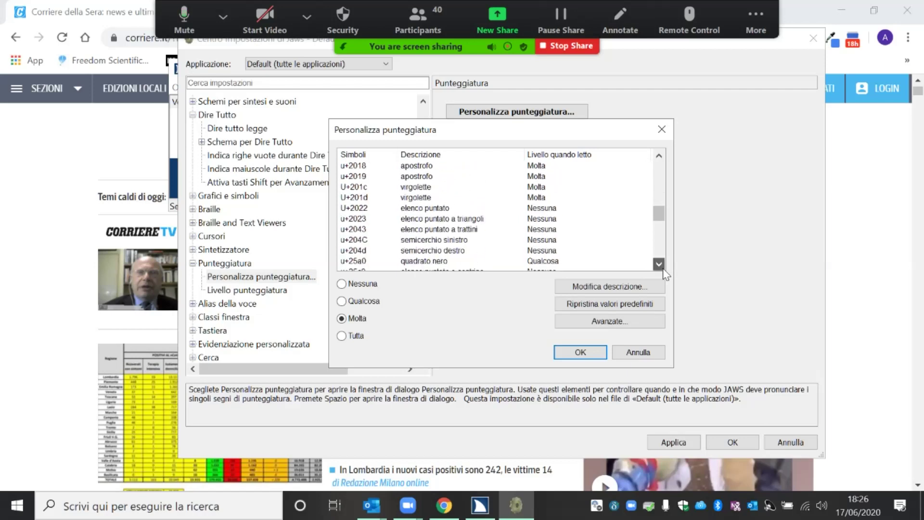
{"action": "left_click", "coordinate": [663, 267]}
{"action": "left_click", "coordinate": [662, 267]}
{"action": "left_click", "coordinate": [663, 267]}
{"action": "left_click", "coordinate": [662, 268]}
{"action": "left_click", "coordinate": [662, 267]}
{"action": "left_click", "coordinate": [663, 267]}
{"action": "left_click", "coordinate": [663, 268]}
{"action": "left_click", "coordinate": [663, 268]}
{"action": "left_click", "coordinate": [663, 267]}
{"action": "left_click", "coordinate": [662, 267]}
{"action": "left_click", "coordinate": [663, 267]}
{"action": "left_click", "coordinate": [663, 267]}
{"action": "double_click", "coordinate": [662, 268]}
{"action": "double_click", "coordinate": [663, 268]}
{"action": "double_click", "coordinate": [662, 268]}
{"action": "double_click", "coordinate": [663, 268]}
{"action": "double_click", "coordinate": [662, 268]}
{"action": "left_click", "coordinate": [662, 268]}
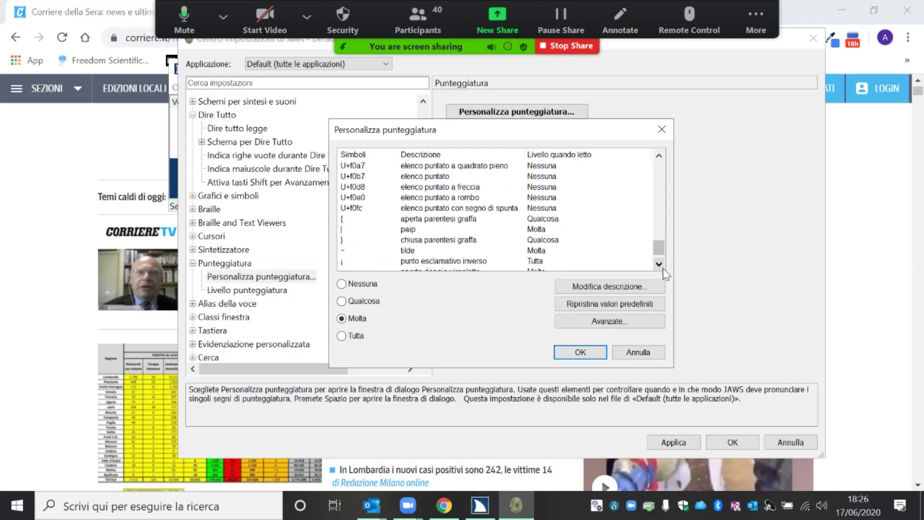
{"action": "double_click", "coordinate": [663, 267]}
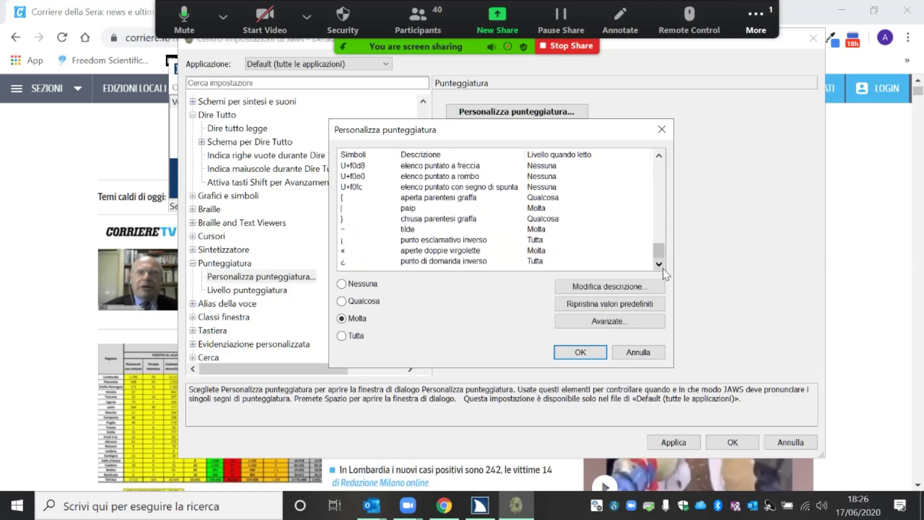
{"action": "left_click", "coordinate": [666, 139]}
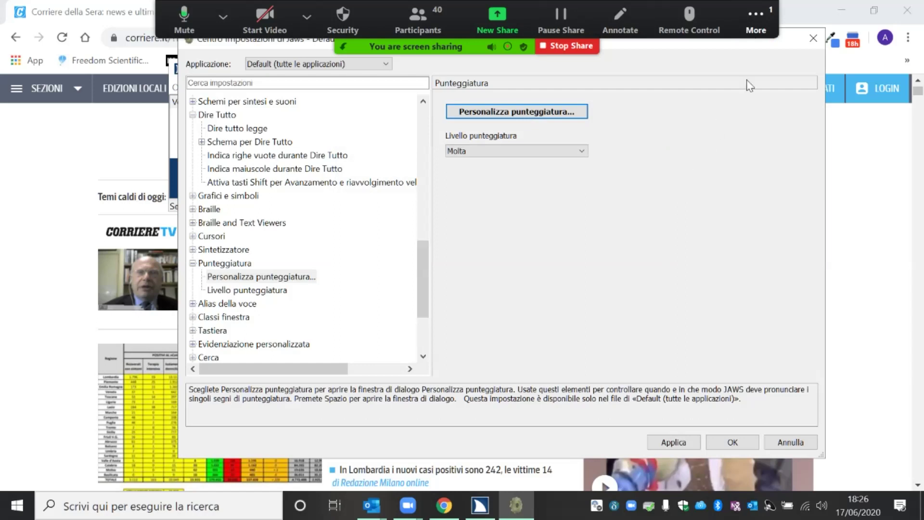
Open the Zoom group chat, read the newest participant message and minimize the chat window.
{"action": "left_click", "coordinate": [756, 16]}
{"action": "left_click", "coordinate": [732, 50]}
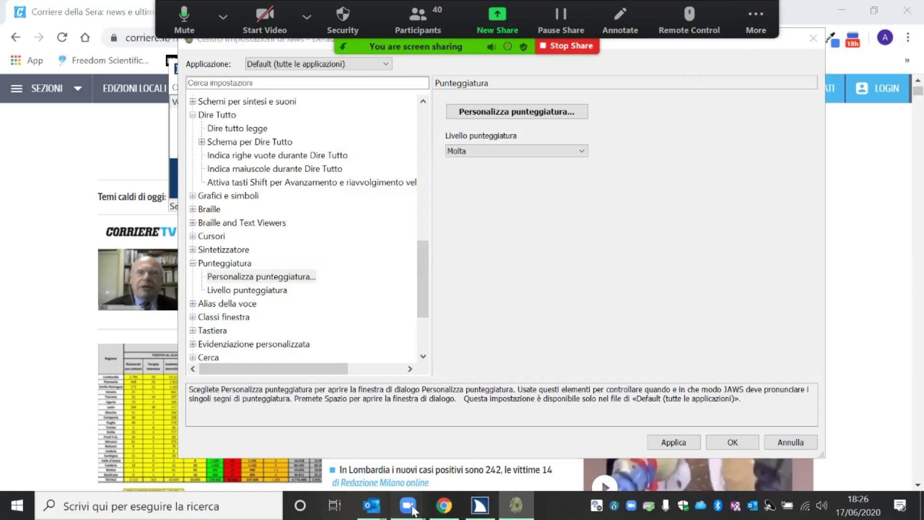
{"action": "mouse_move", "coordinate": [408, 505]}
{"action": "left_click", "coordinate": [469, 420]}
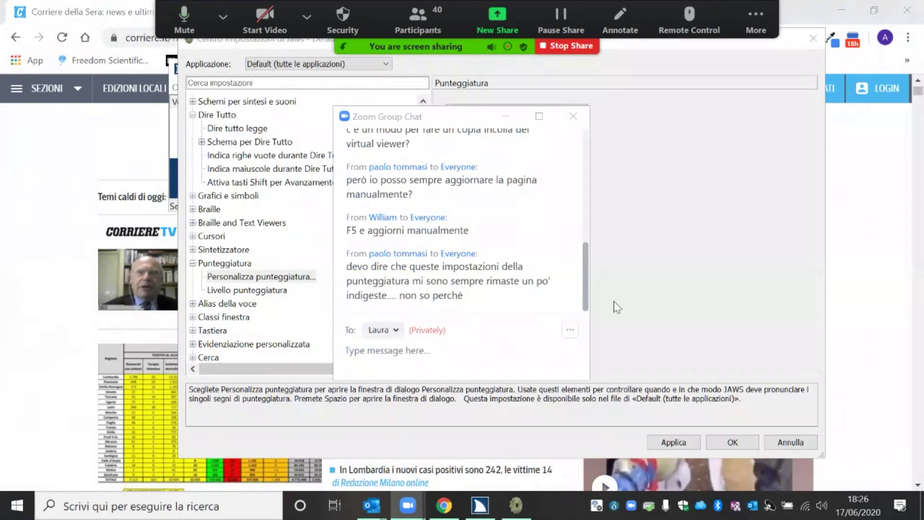
{"action": "left_click", "coordinate": [505, 118]}
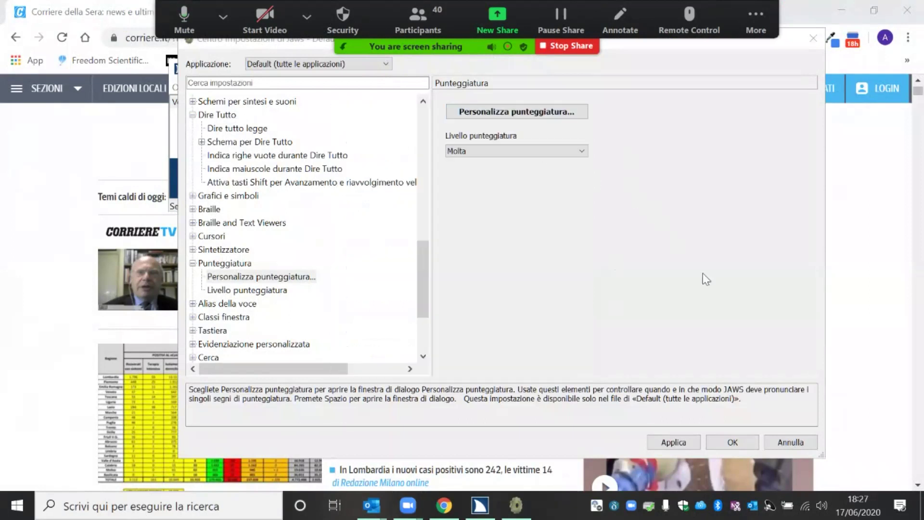
Reopen the Zoom participants list and lower the raised hand of the unmuted participant.
{"action": "left_click", "coordinate": [443, 27]}
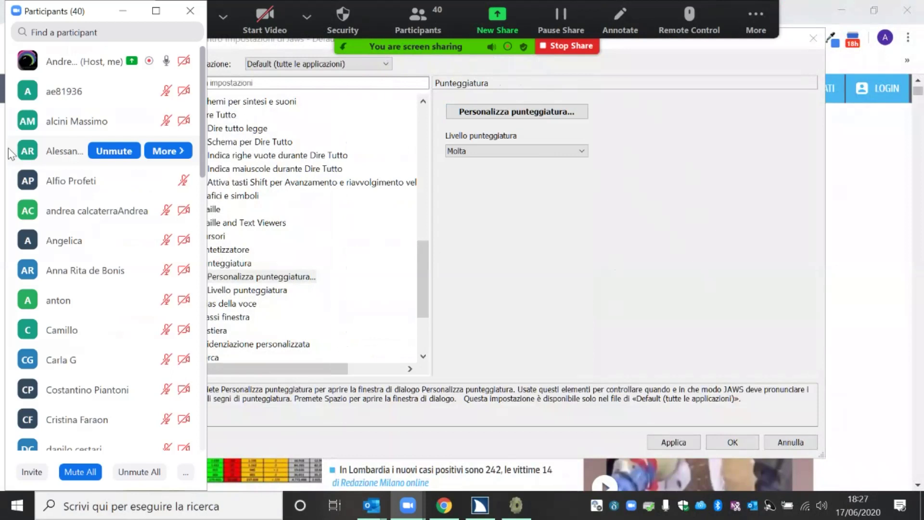
{"action": "left_click", "coordinate": [496, 276]}
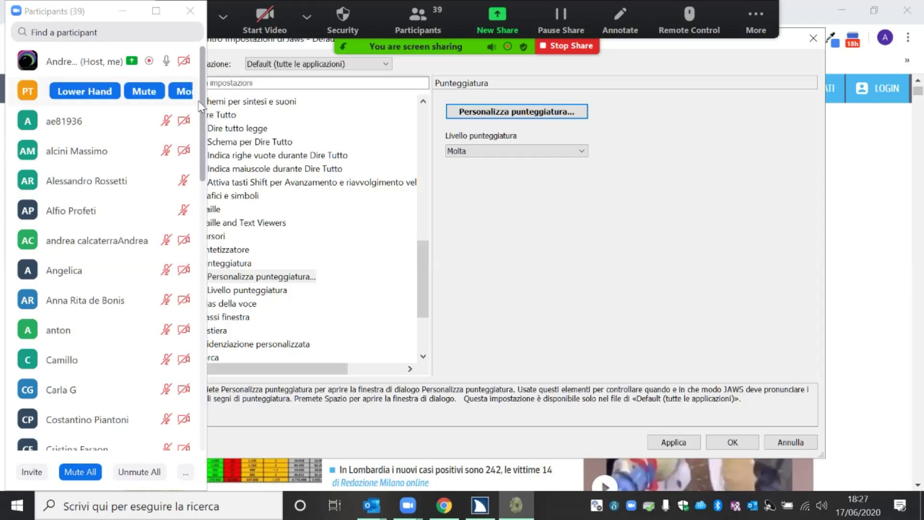
{"action": "left_click", "coordinate": [100, 95]}
{"action": "left_click", "coordinate": [102, 94]}
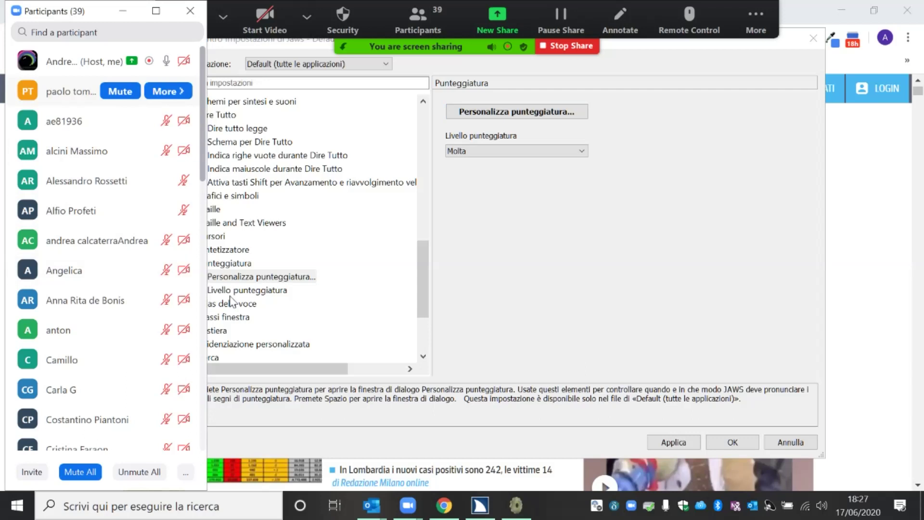
Show the Livello punteggiatura choices again and admit the waiting participant to the Zoom meeting.
{"action": "left_click", "coordinate": [580, 284]}
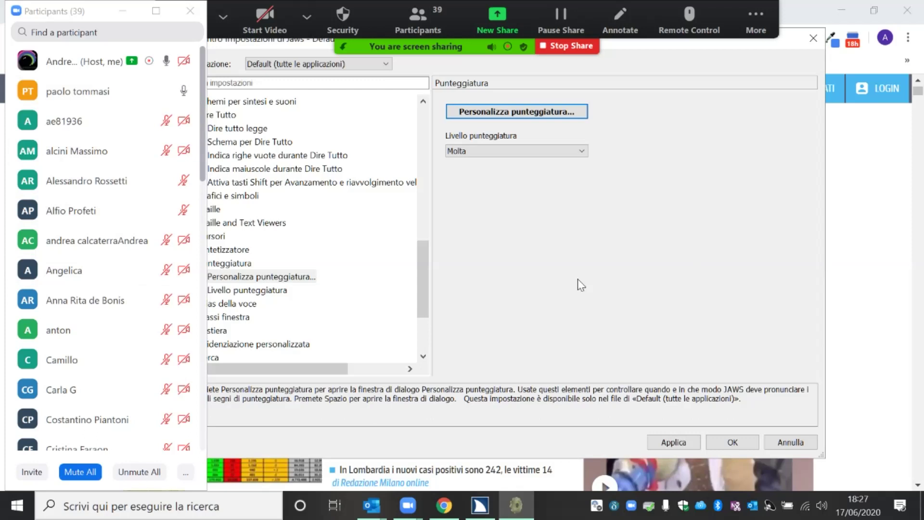
{"action": "left_click", "coordinate": [581, 151]}
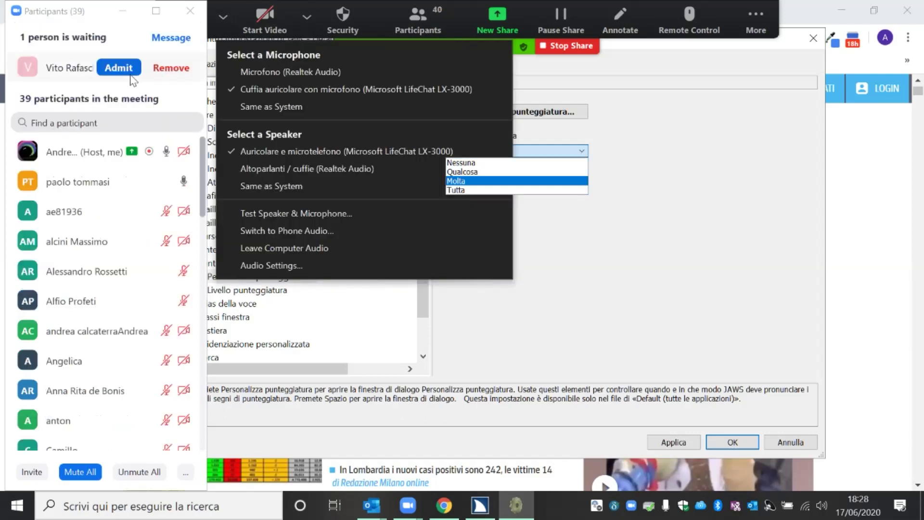
{"action": "left_click", "coordinate": [133, 70]}
{"action": "left_click", "coordinate": [537, 250]}
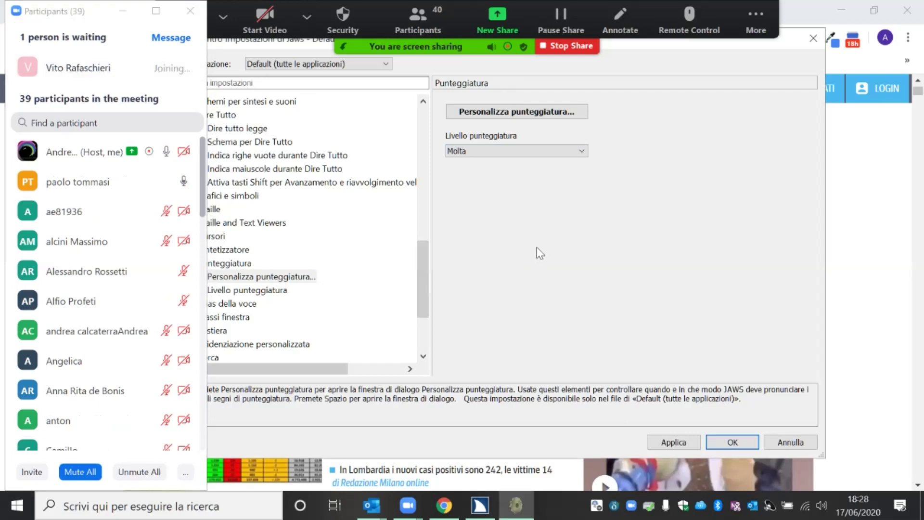
Go through the Livello punteggiatura choices up to Nessuna, keeping Molta, and mute the participant whose hand was lowered.
{"action": "left_click", "coordinate": [579, 152]}
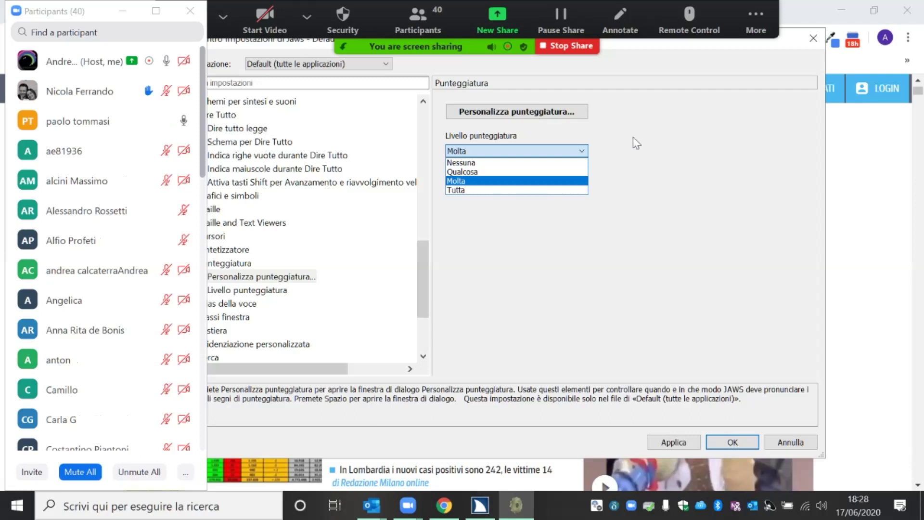
{"action": "key", "text": "Up"}
{"action": "key", "text": "Up"}
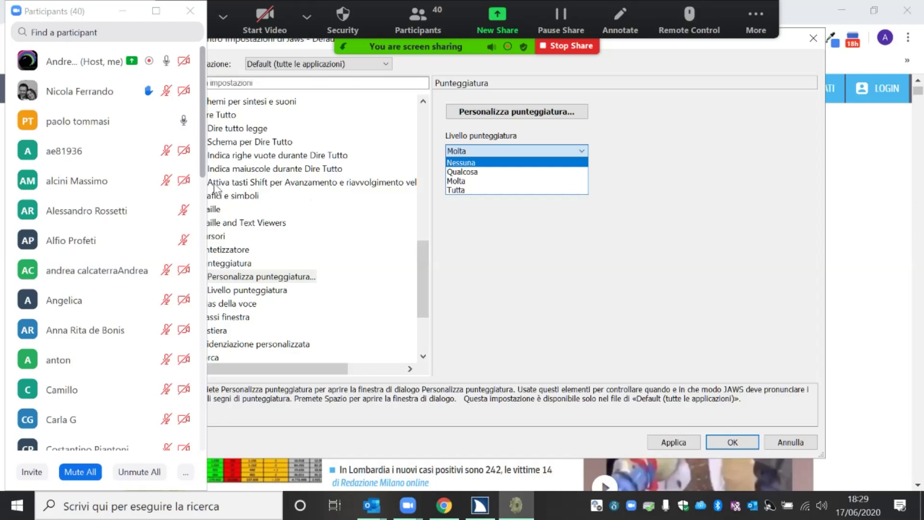
{"action": "left_click", "coordinate": [113, 122]}
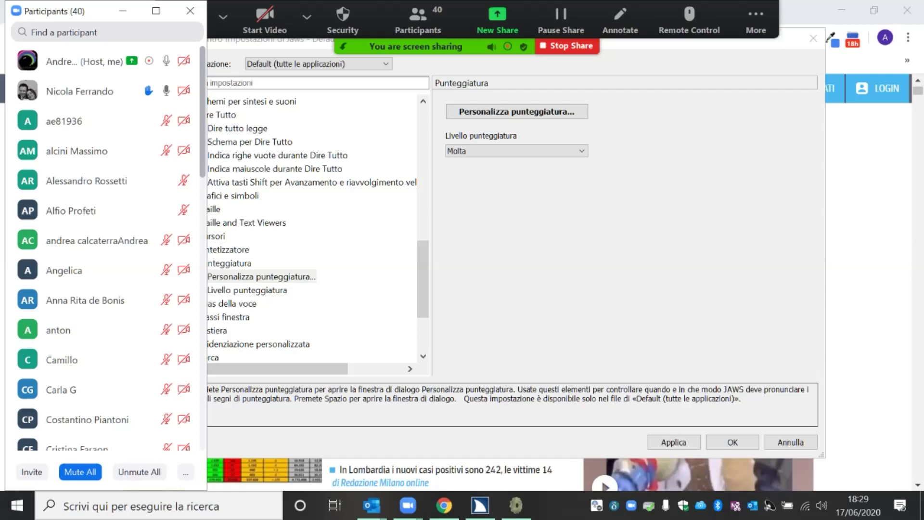
Lower the raised hand of the unmuted participant in the Zoom participants list.
{"action": "mouse_move", "coordinate": [131, 99]}
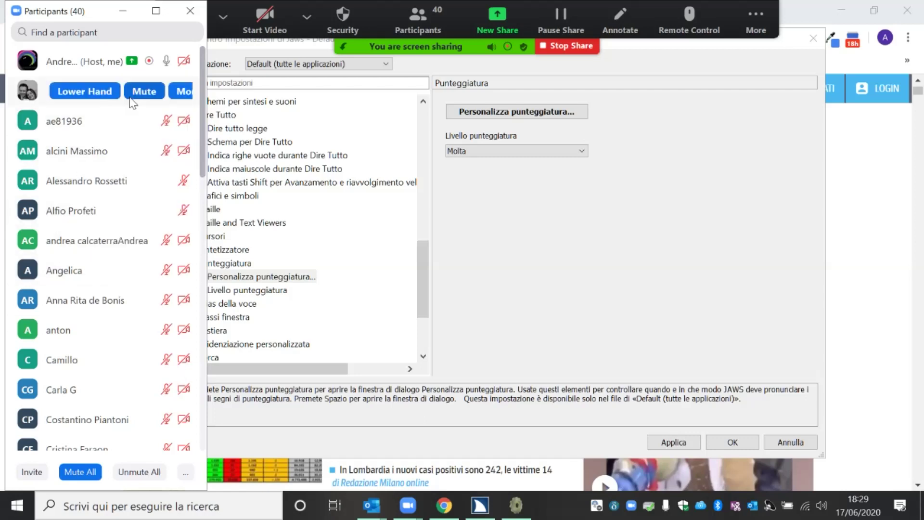
{"action": "left_click", "coordinate": [95, 97]}
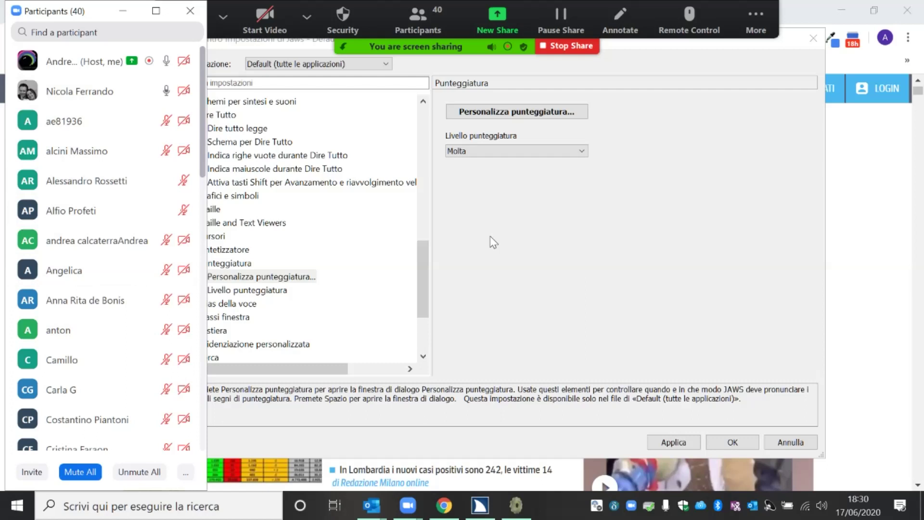
Reposition the Settings Center window clear of the participants list, collapse Punteggiatura and open the Generale group under Tastiera.
{"action": "left_click", "coordinate": [238, 263]}
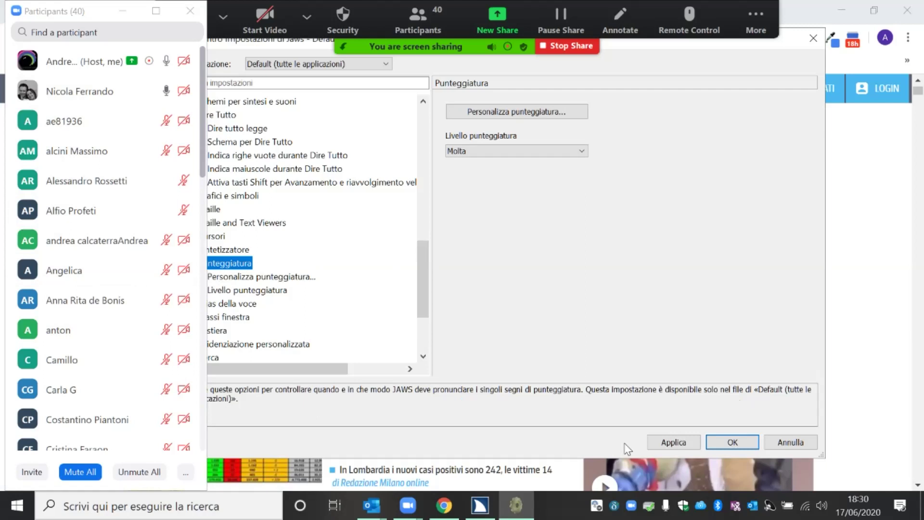
{"action": "left_click_drag", "start_coordinate": [671, 44], "coordinate": [700, 60]}
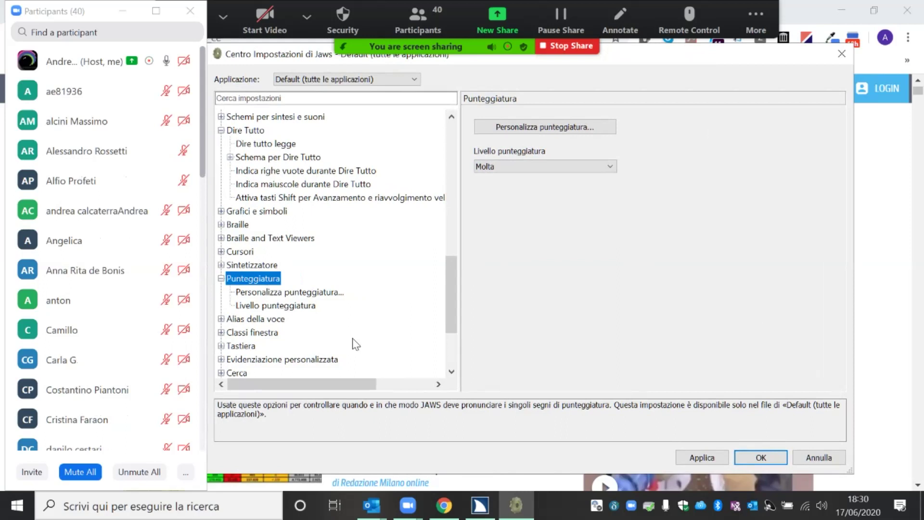
{"action": "key", "text": "Left"}
{"action": "key", "text": "Down"}
{"action": "key", "text": "Down"}
{"action": "key", "text": "Down"}
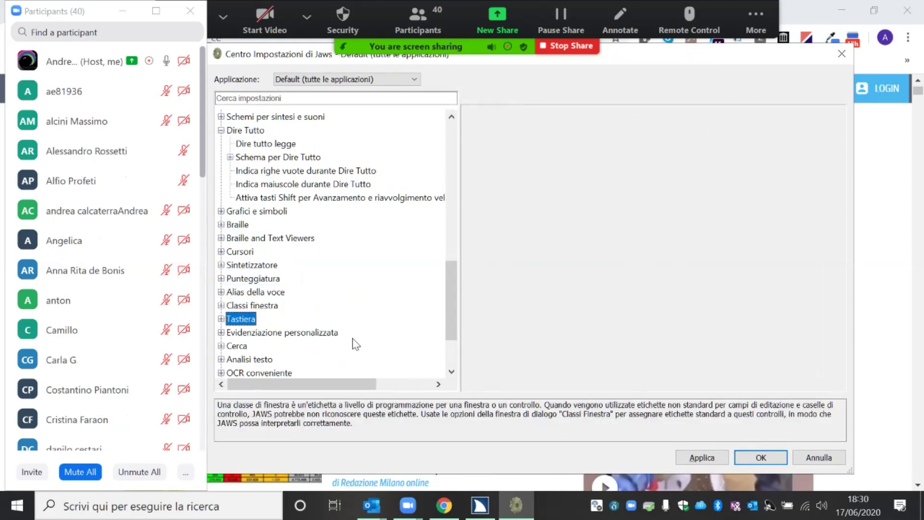
{"action": "key", "text": "Right"}
{"action": "key", "text": "Down"}
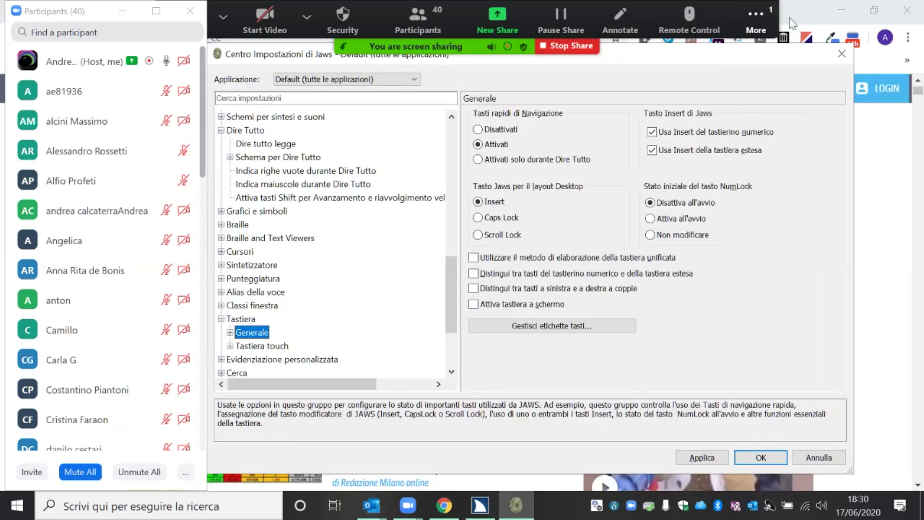
Open the Zoom group chat, read the latest question about punctuation during reading and close the chat window.
{"action": "left_click", "coordinate": [756, 19]}
{"action": "left_click", "coordinate": [749, 51]}
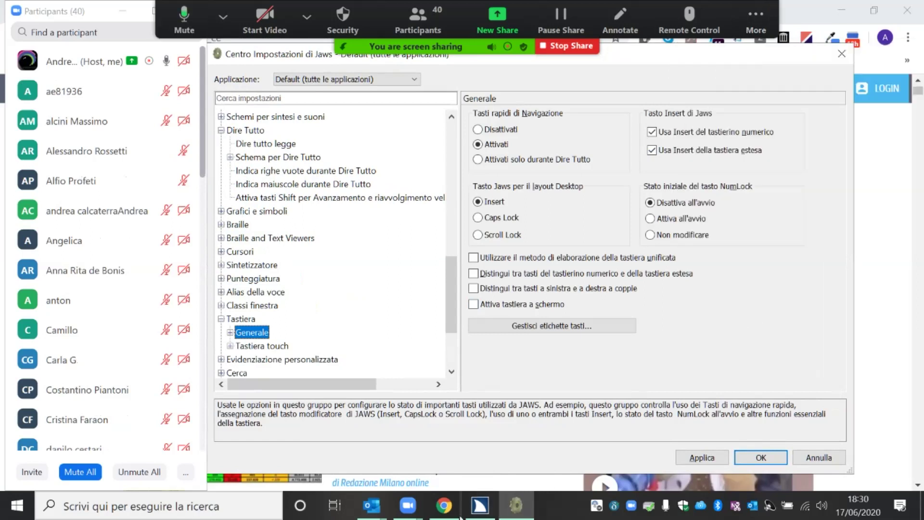
{"action": "mouse_move", "coordinate": [408, 505]}
{"action": "left_click", "coordinate": [486, 452]}
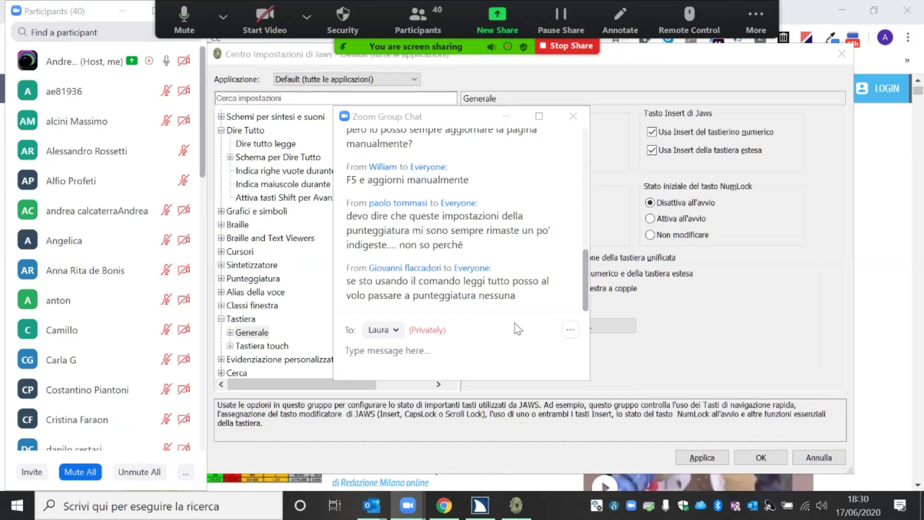
{"action": "left_click", "coordinate": [574, 117]}
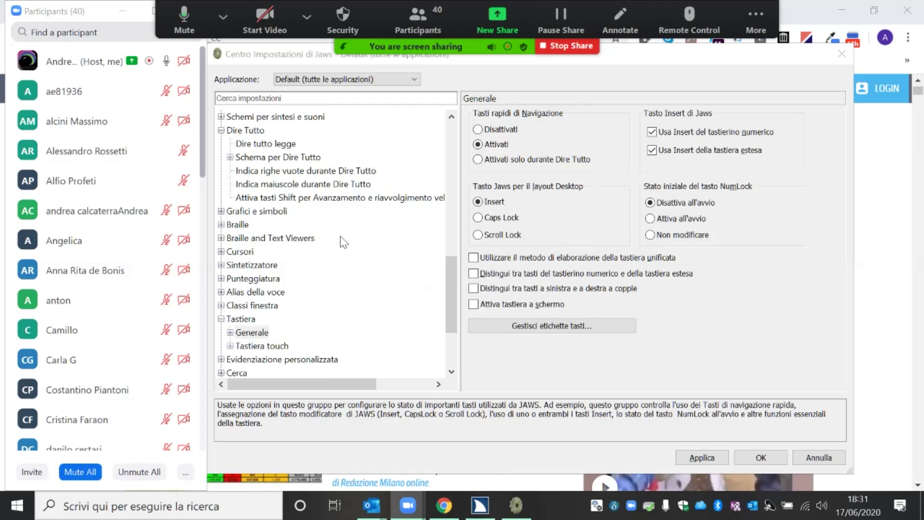
Reselect Punteggiatura, expand it to show Personalizza punteggiatura and collapse the group again.
{"action": "left_click", "coordinate": [258, 278]}
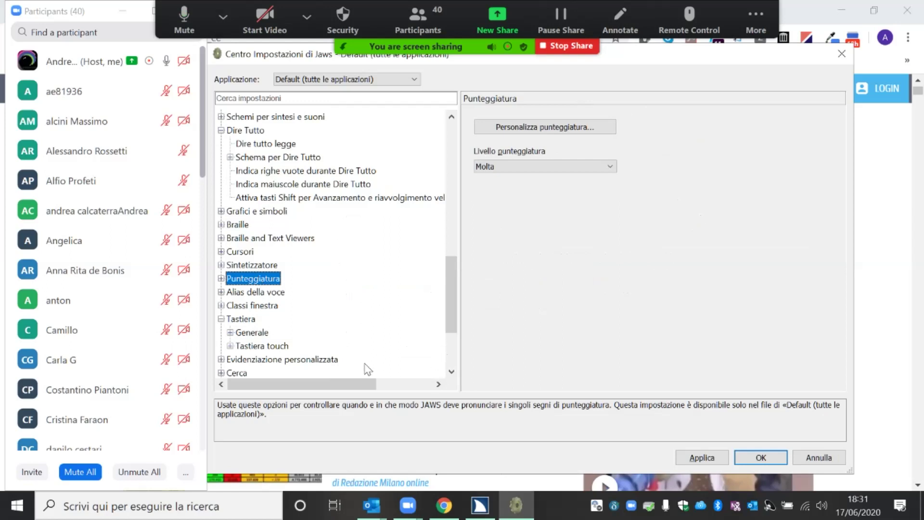
{"action": "key", "text": "Down"}
{"action": "key", "text": "Up"}
{"action": "key", "text": "Right"}
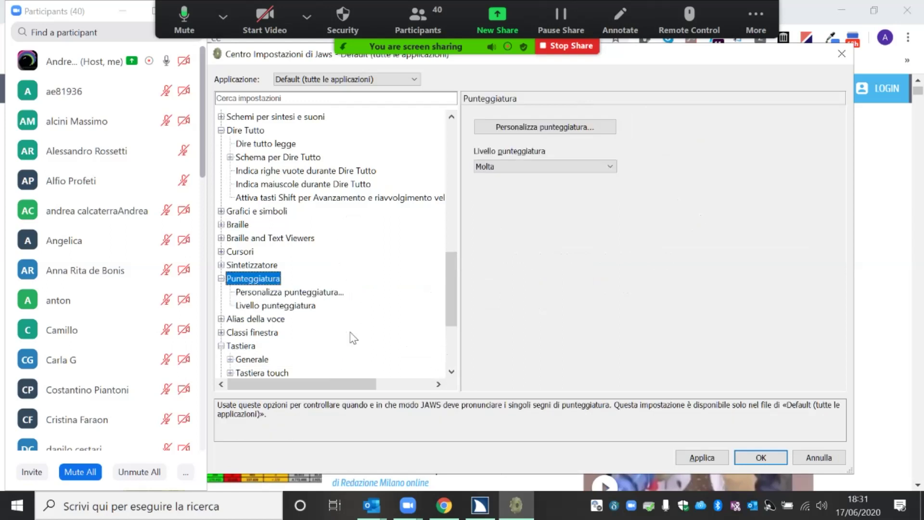
{"action": "key", "text": "Down"}
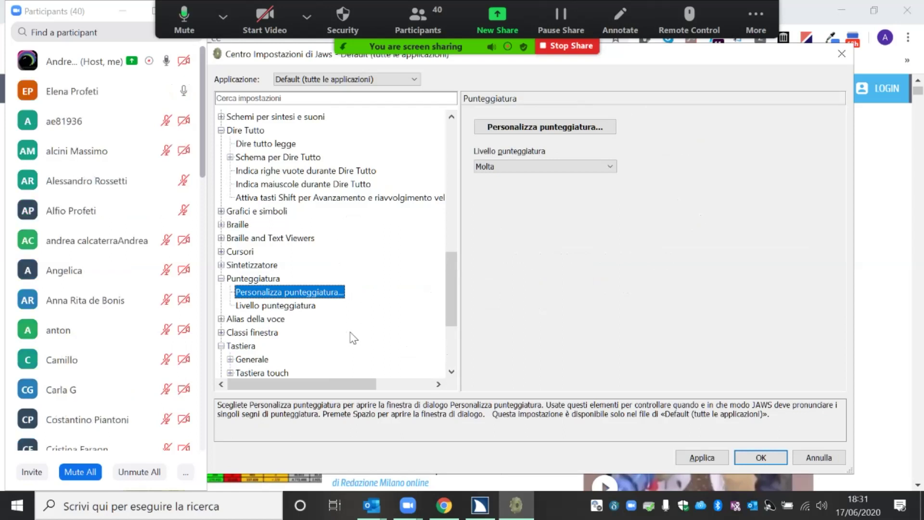
{"action": "key", "text": "Left"}
{"action": "key", "text": "Left"}
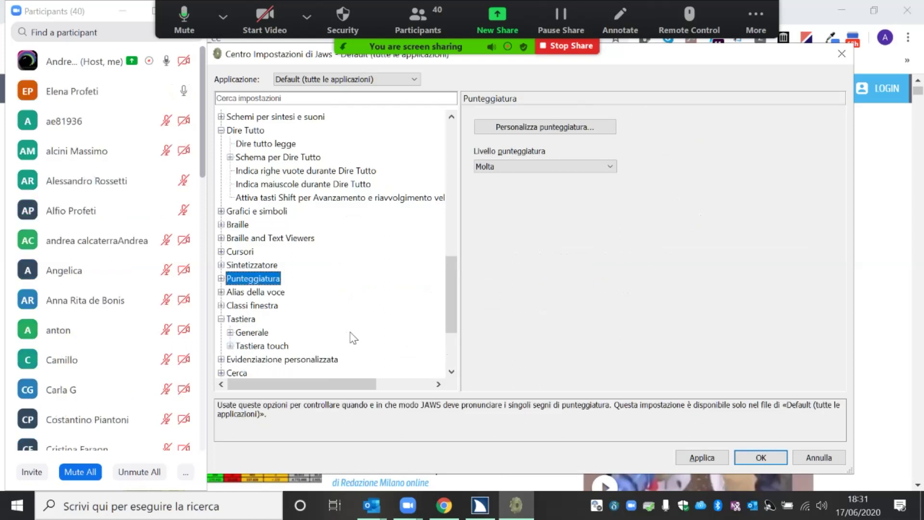
Return to the Generale settings in the Tastiera group.
{"action": "key", "text": "Down"}
{"action": "key", "text": "Down"}
{"action": "key", "text": "Down"}
{"action": "key", "text": "Down"}
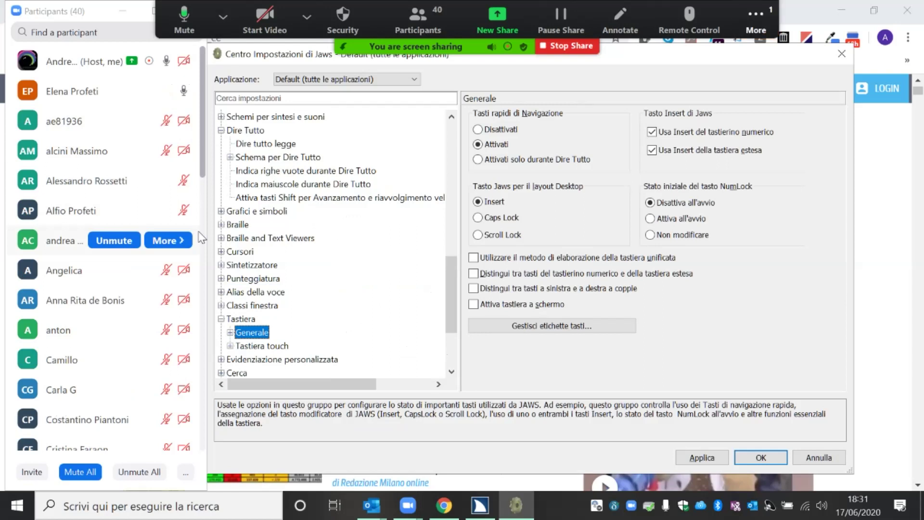
Mute the unmuted participant, read the new group chat question about creating a dedicated key and close the chat.
{"action": "left_click", "coordinate": [755, 20]}
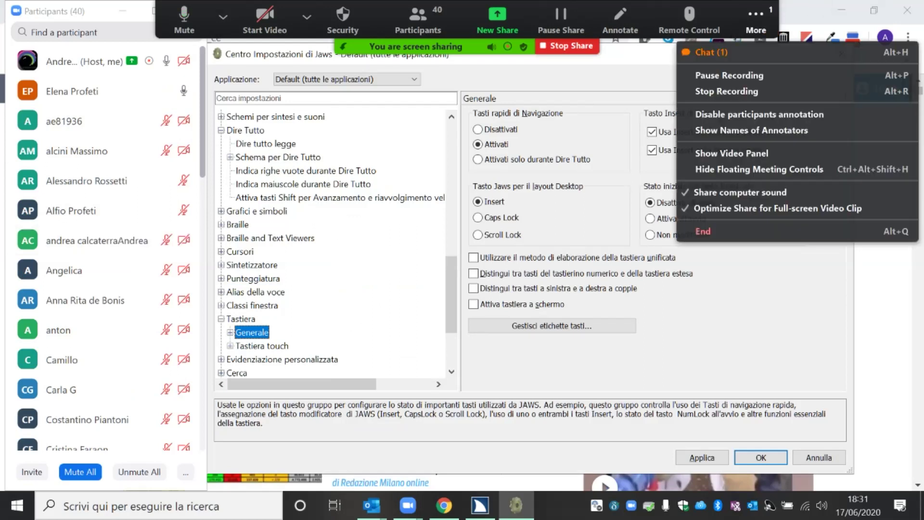
{"action": "left_click", "coordinate": [144, 96]}
{"action": "left_click", "coordinate": [755, 18]}
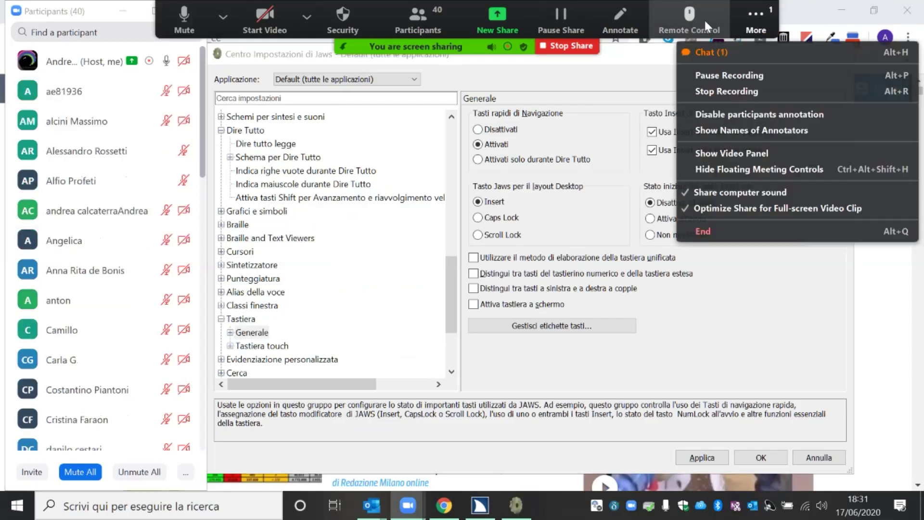
{"action": "left_click", "coordinate": [743, 55]}
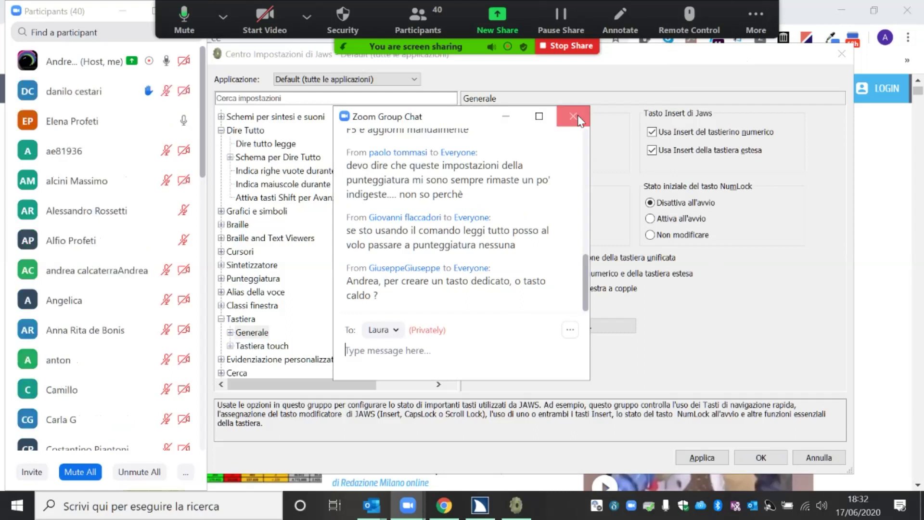
{"action": "left_click", "coordinate": [579, 120]}
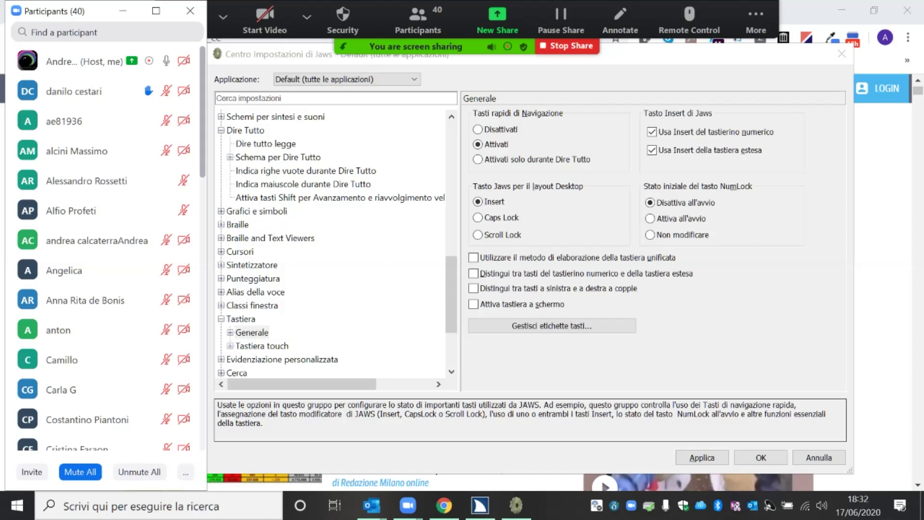
Lower the raised hand of the newly unmuted participant and switch to the Corriere della Sera page in Chrome.
{"action": "mouse_move", "coordinate": [155, 106]}
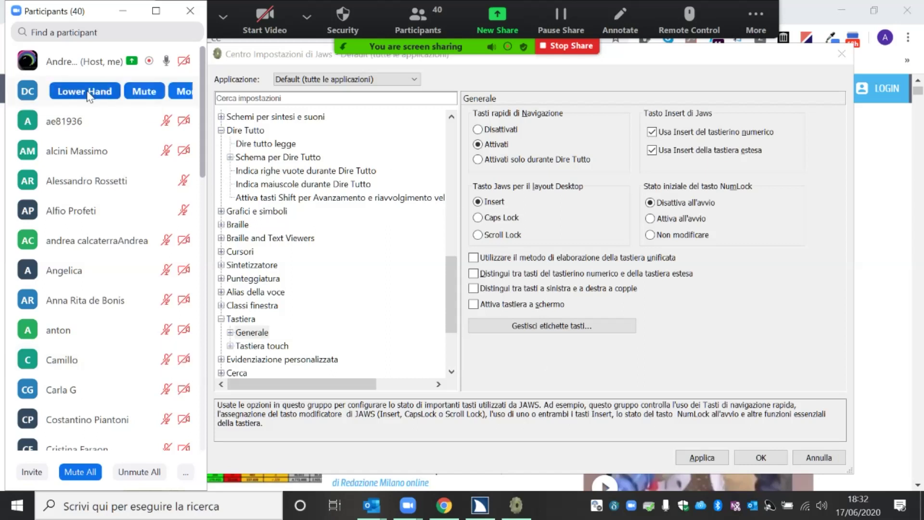
{"action": "left_click", "coordinate": [88, 94]}
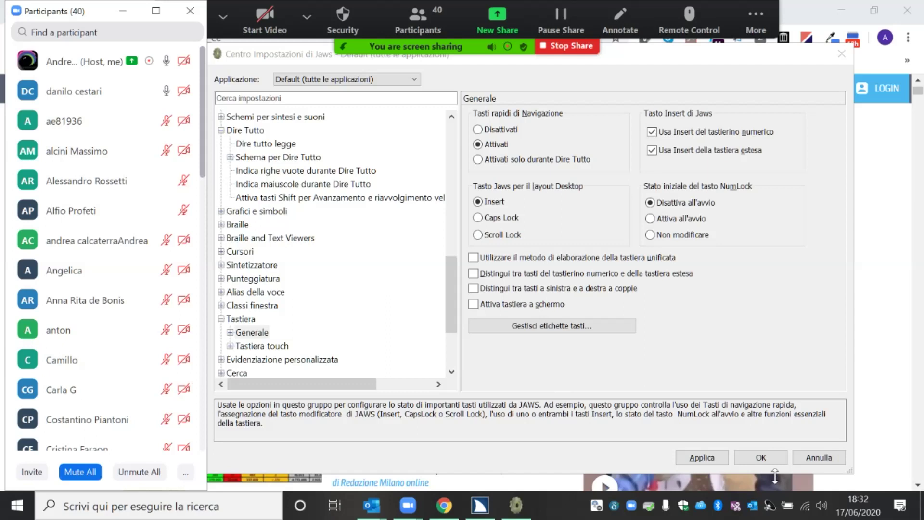
{"action": "key", "text": "alt+Tab"}
{"action": "key", "text": "alt+Tab"}
{"action": "key", "text": "alt+Tab"}
{"action": "key", "text": "alt+Tab"}
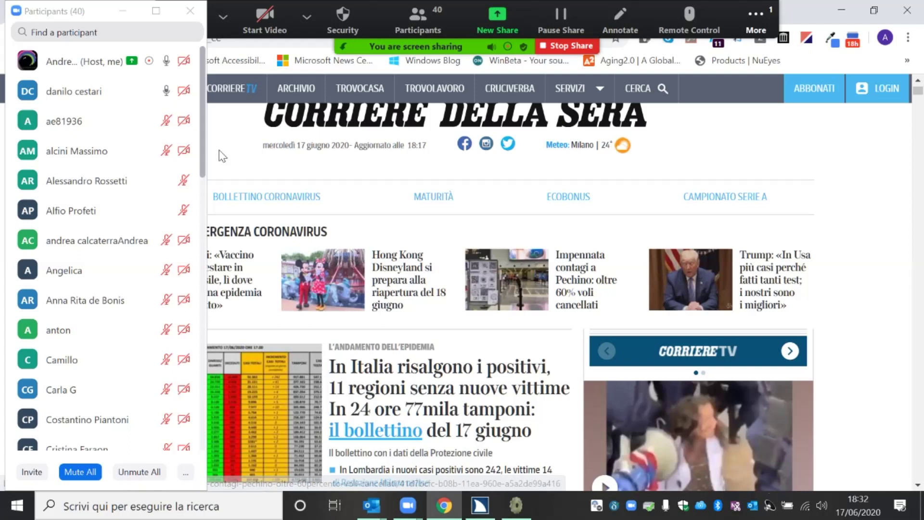
Mute the participant who was speaking, read the follow-up chat message about the keyboard options and close the chat.
{"action": "mouse_move", "coordinate": [173, 96]}
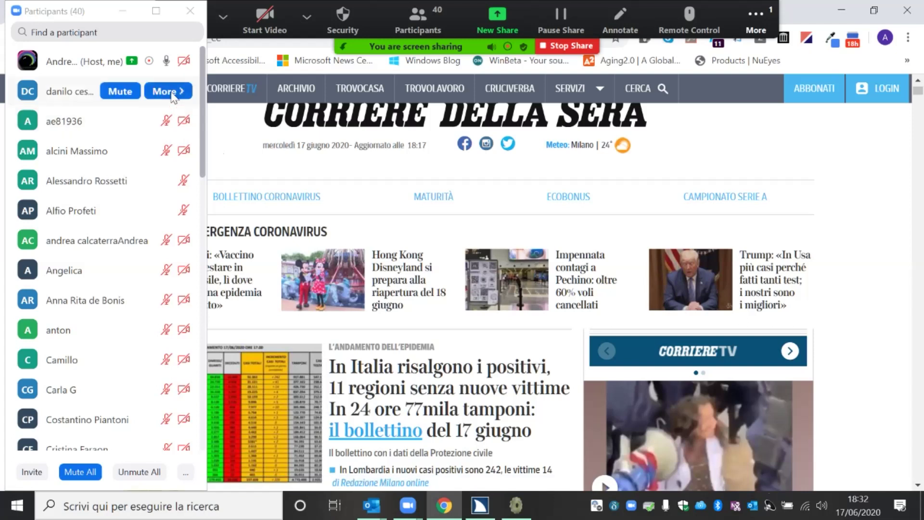
{"action": "left_click", "coordinate": [132, 96]}
{"action": "left_click", "coordinate": [755, 16]}
{"action": "left_click", "coordinate": [746, 54]}
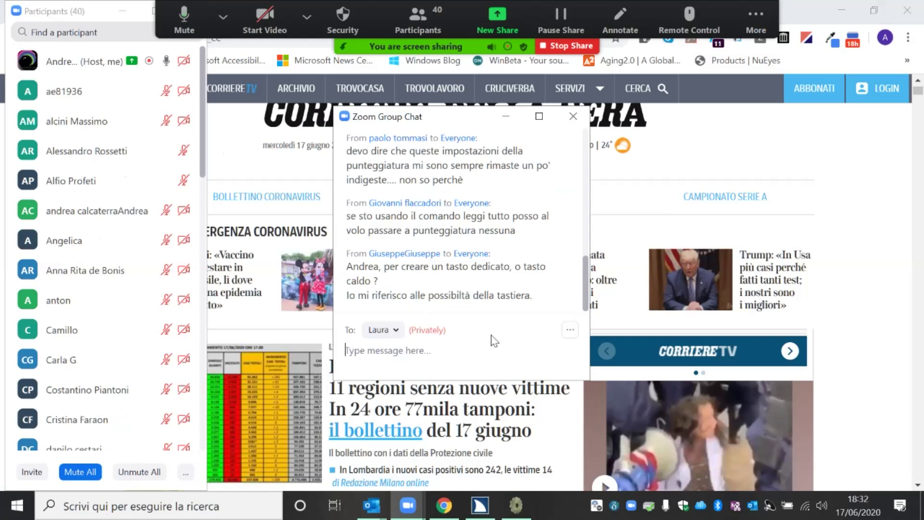
{"action": "left_click", "coordinate": [576, 116]}
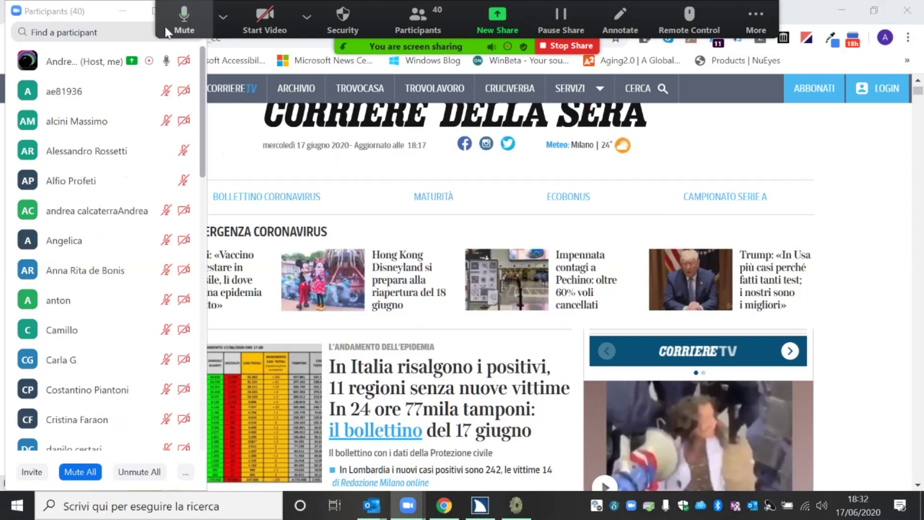
Return to the JAWS Settings Center, go through the Generale keyboard options and switch Attiva tastiera a schermo on and off again.
{"action": "left_click", "coordinate": [517, 505]}
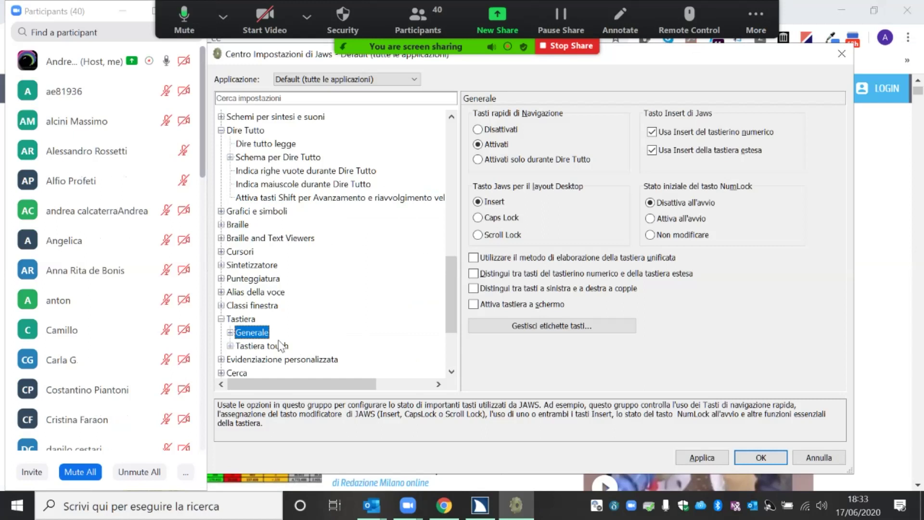
{"action": "key", "text": "Right"}
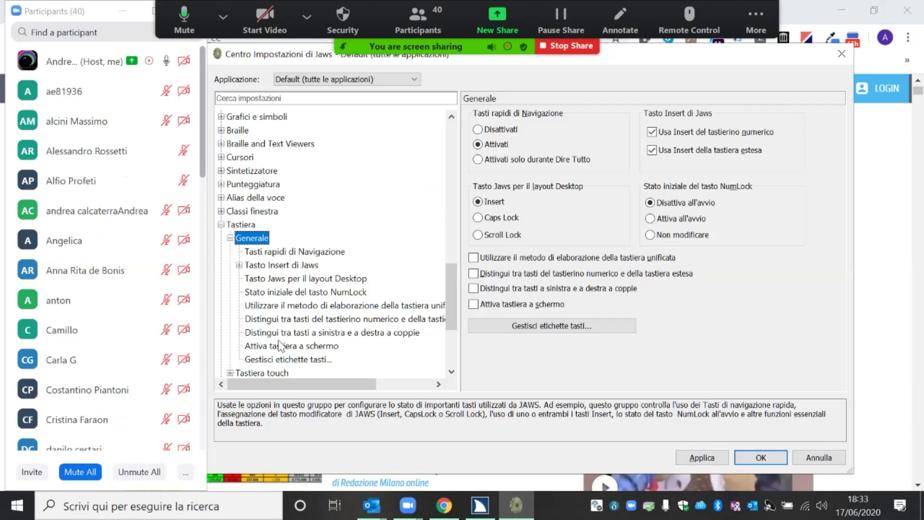
{"action": "key", "text": "Down"}
{"action": "key", "text": "Down"}
{"action": "key", "text": "Down"}
{"action": "key", "text": "Down"}
{"action": "key", "text": "Down"}
{"action": "key", "text": "Down"}
{"action": "key", "text": "Down"}
{"action": "key", "text": "Down"}
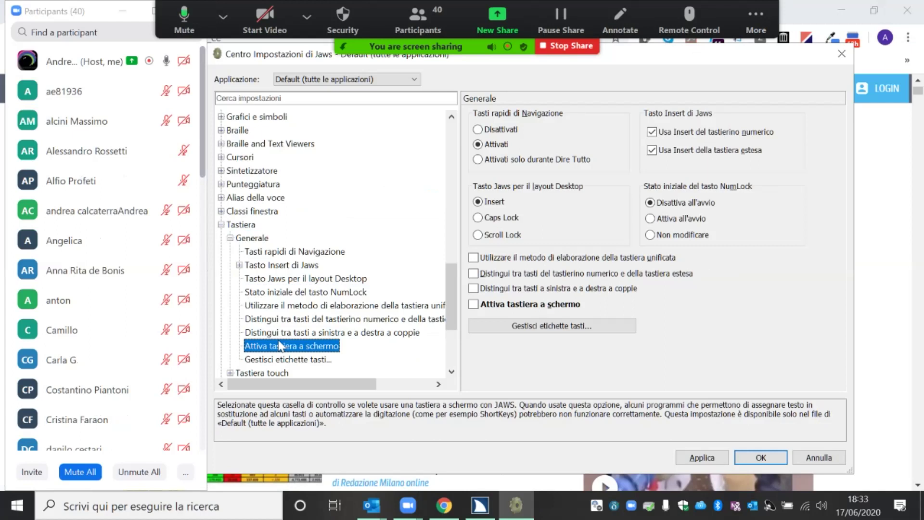
{"action": "key", "text": "space"}
{"action": "key", "text": "space"}
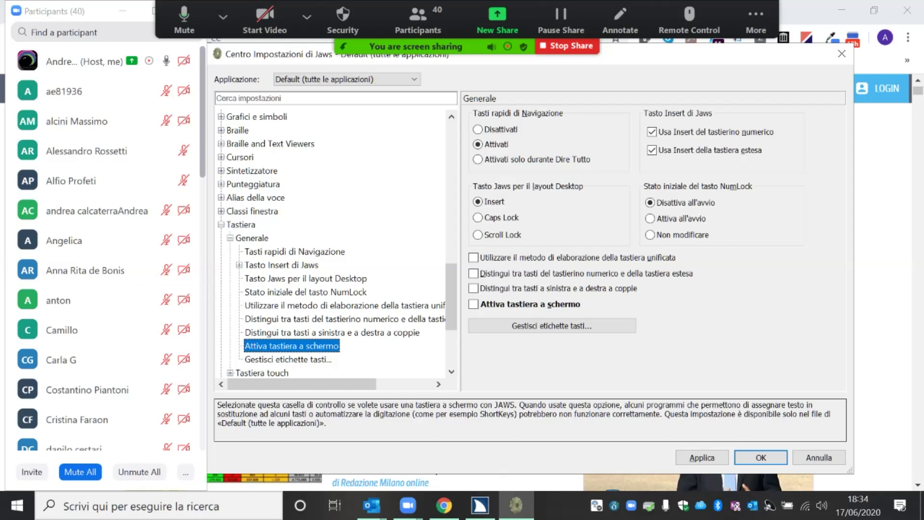
Open the Gestisci etichette tasti dialog from the Generale options and move it higher on the screen.
{"action": "key", "text": "Down"}
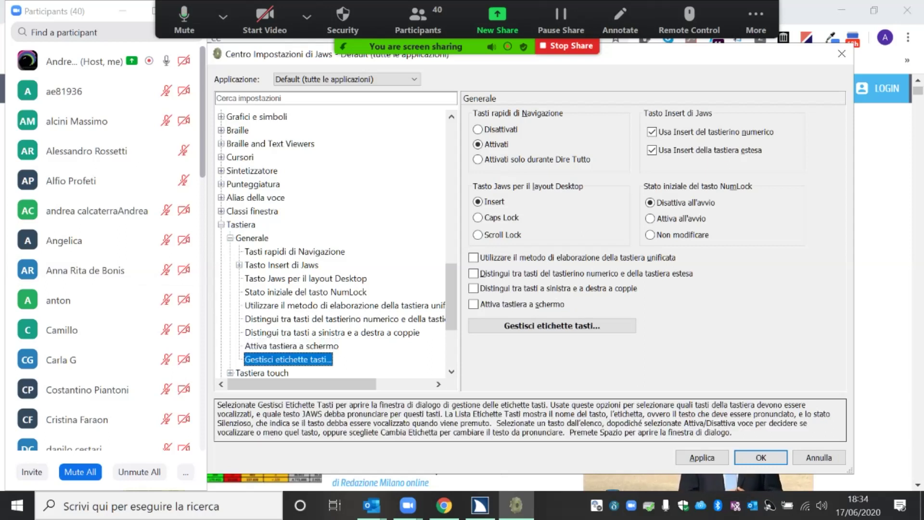
{"action": "key", "text": "space"}
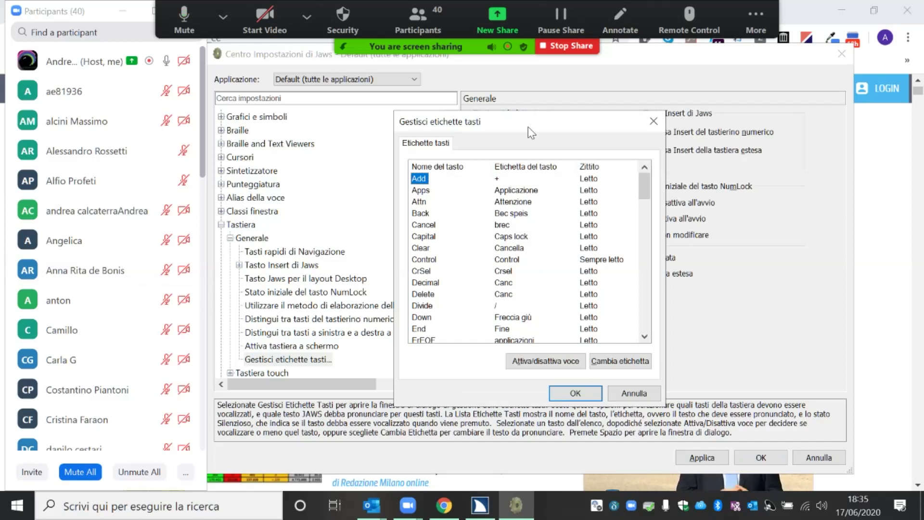
{"action": "left_click_drag", "start_coordinate": [528, 126], "coordinate": [521, 80]}
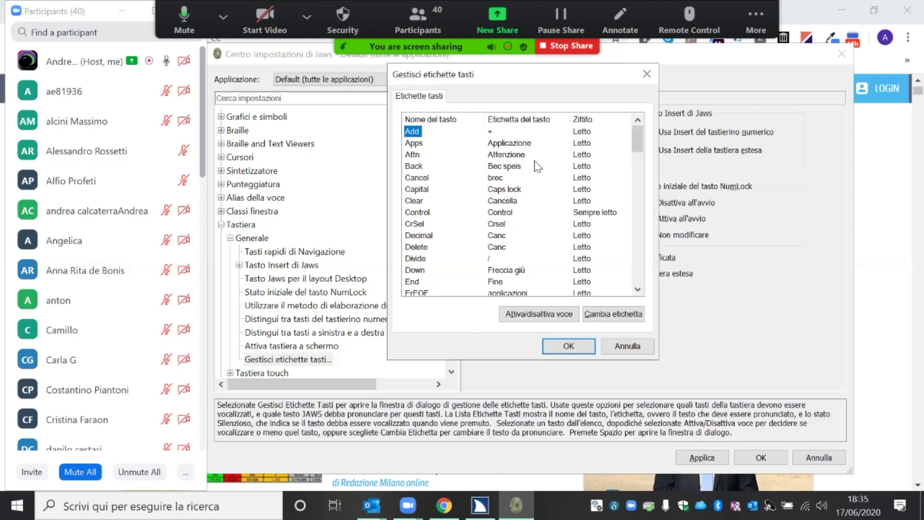
Try the voice toggle on the Add key and look through the key labels list down to Zoom.
{"action": "key", "text": "alt+a"}
{"action": "key", "text": "alt+a"}
{"action": "key", "text": "alt+a"}
{"action": "key", "text": "alt+a"}
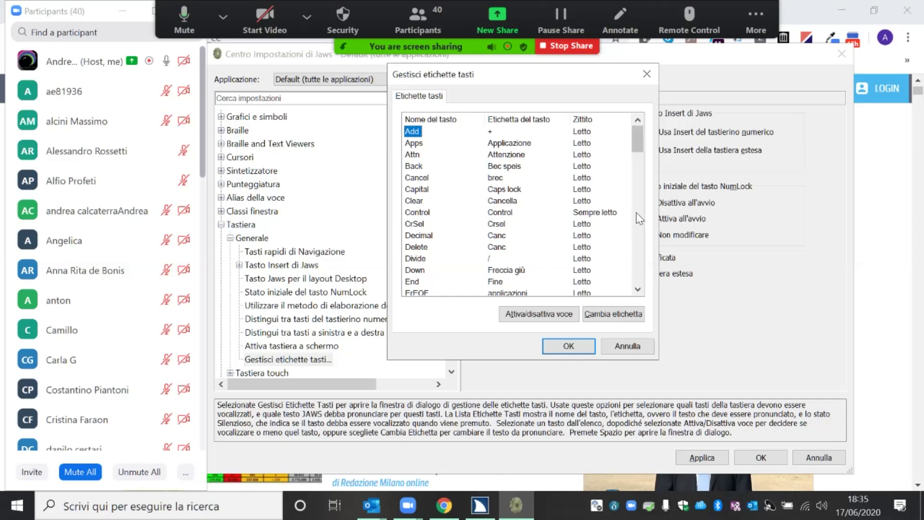
{"action": "left_click_drag", "start_coordinate": [639, 148], "coordinate": [636, 195]}
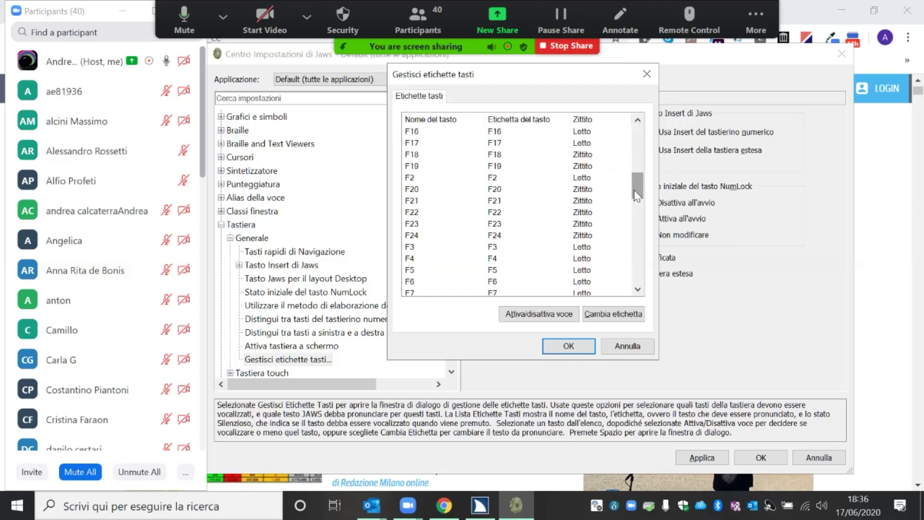
{"action": "left_click_drag", "start_coordinate": [636, 192], "coordinate": [635, 230]}
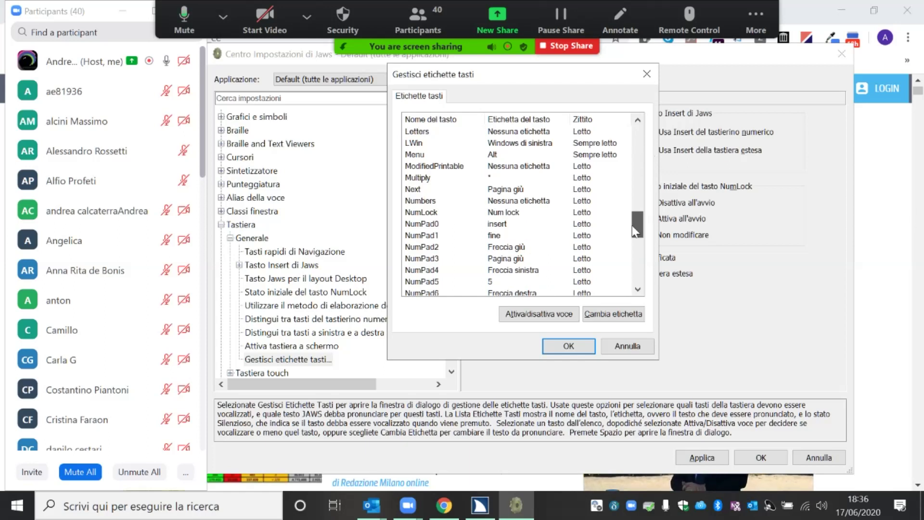
{"action": "left_click_drag", "start_coordinate": [635, 231], "coordinate": [636, 279]}
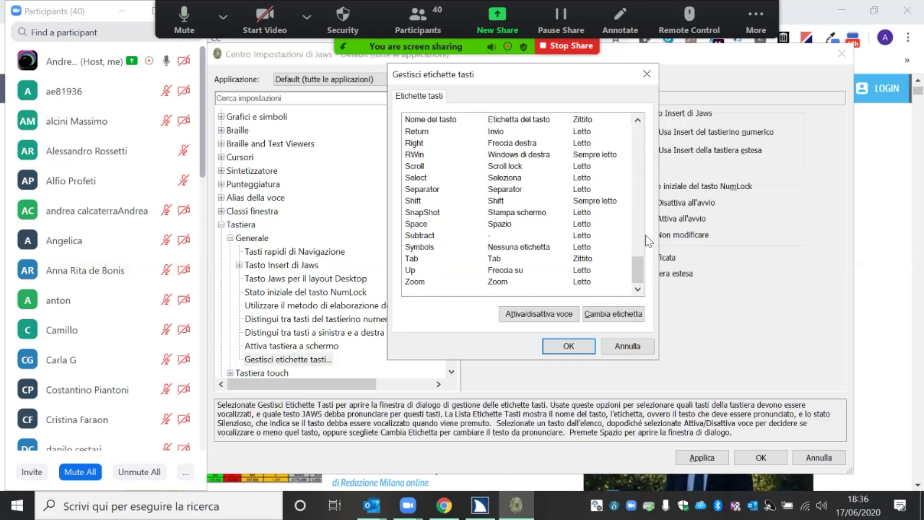
Try to switch the voice state of the Shift key and leave the Gestisci etichette tasti dialog.
{"action": "left_click", "coordinate": [422, 203]}
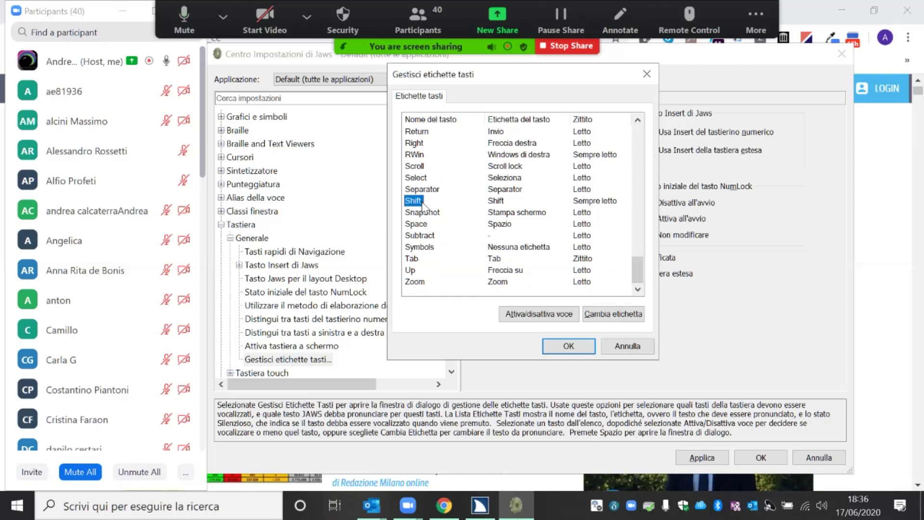
{"action": "double_click", "coordinate": [422, 201]}
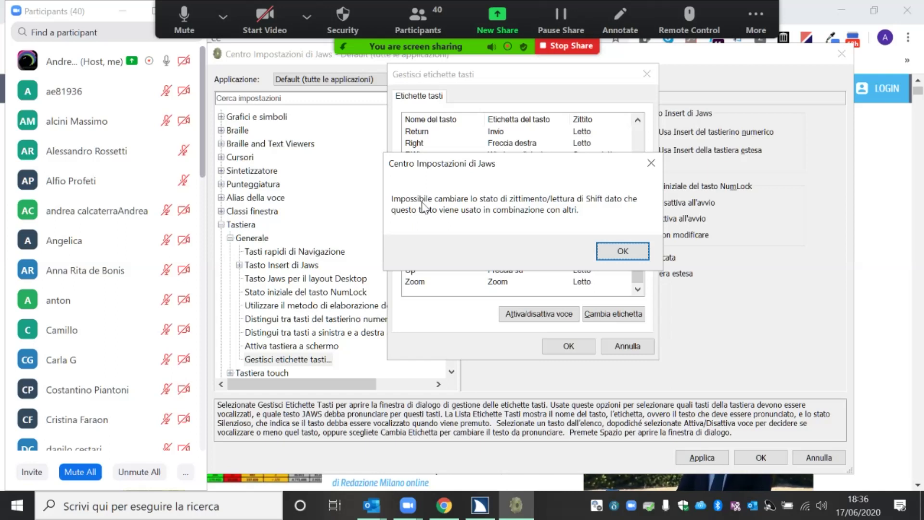
{"action": "key", "text": "Return"}
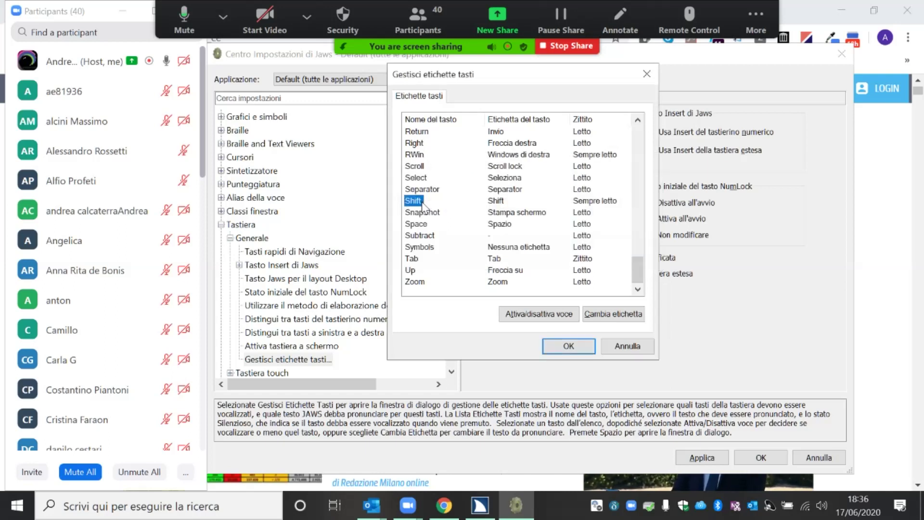
{"action": "key", "text": "Escape"}
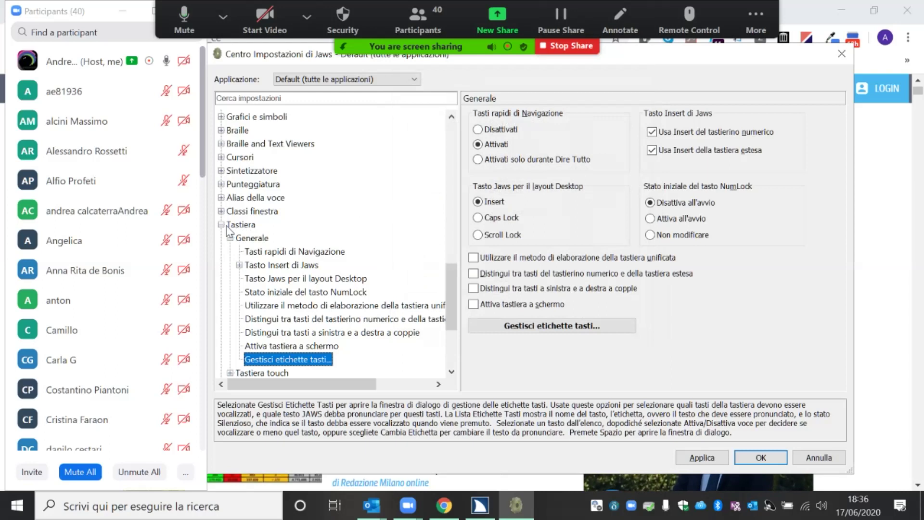
View the Tastiera touch options and collapse the Generale and Tastiera groups.
{"action": "key", "text": "Down"}
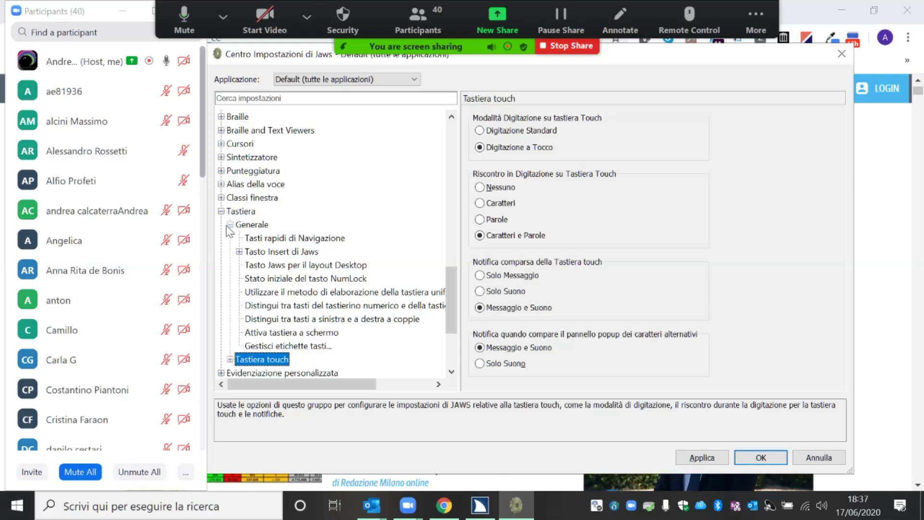
{"action": "key", "text": "Up"}
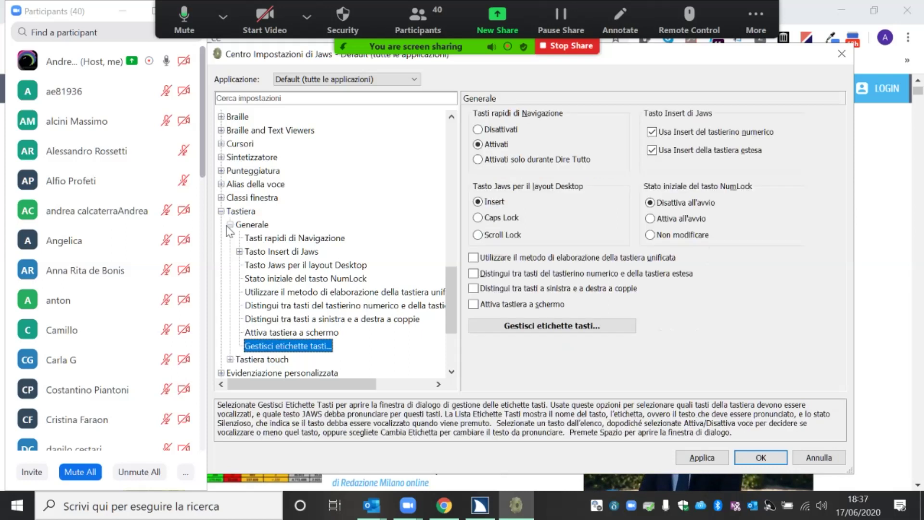
{"action": "key", "text": "Left"}
{"action": "key", "text": "Left"}
{"action": "key", "text": "Left"}
{"action": "key", "text": "Left"}
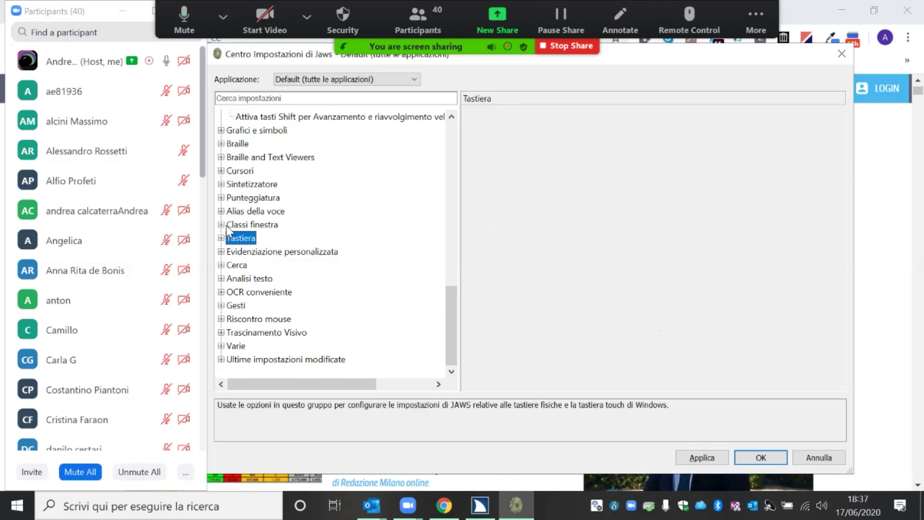
Look at the Configura colori di evidenziazione entry under Evidenziazione personalizzata and collapse the group again.
{"action": "key", "text": "Down"}
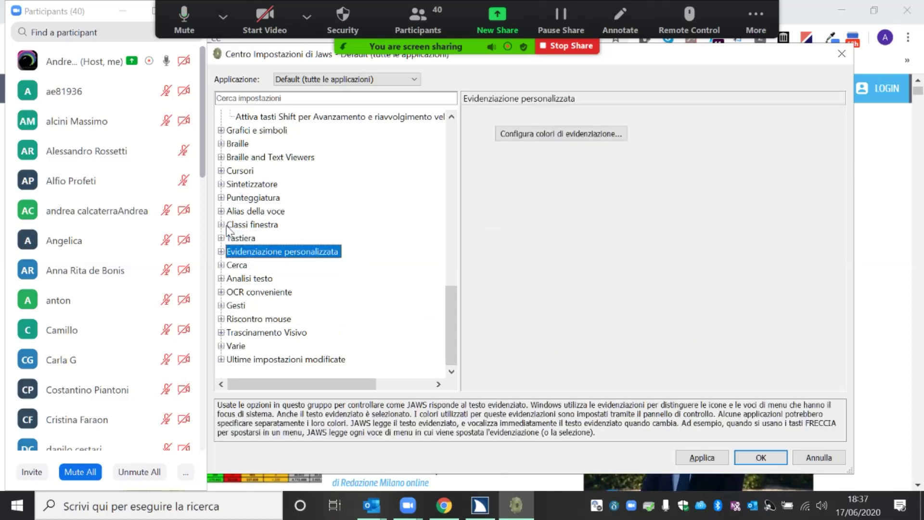
{"action": "key", "text": "Right"}
{"action": "key", "text": "Down"}
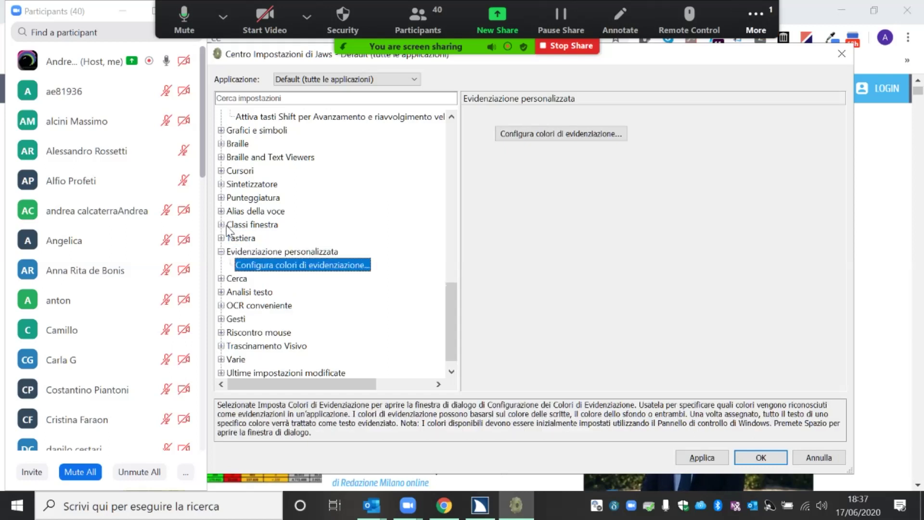
{"action": "key", "text": "Left"}
{"action": "key", "text": "Left"}
Open the Zoom group chat, read the new participant message and close the chat.
{"action": "left_click", "coordinate": [755, 20]}
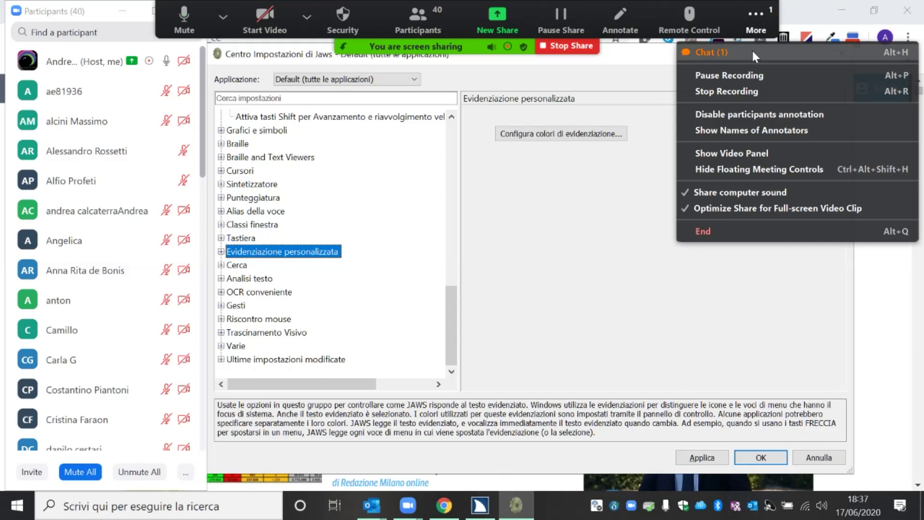
{"action": "left_click", "coordinate": [725, 163]}
{"action": "mouse_move", "coordinate": [408, 505]}
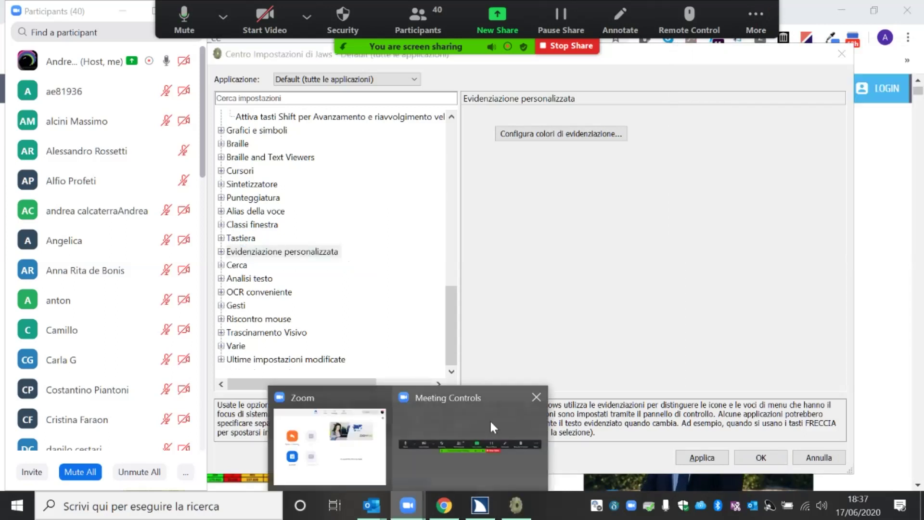
{"action": "left_click", "coordinate": [490, 419]}
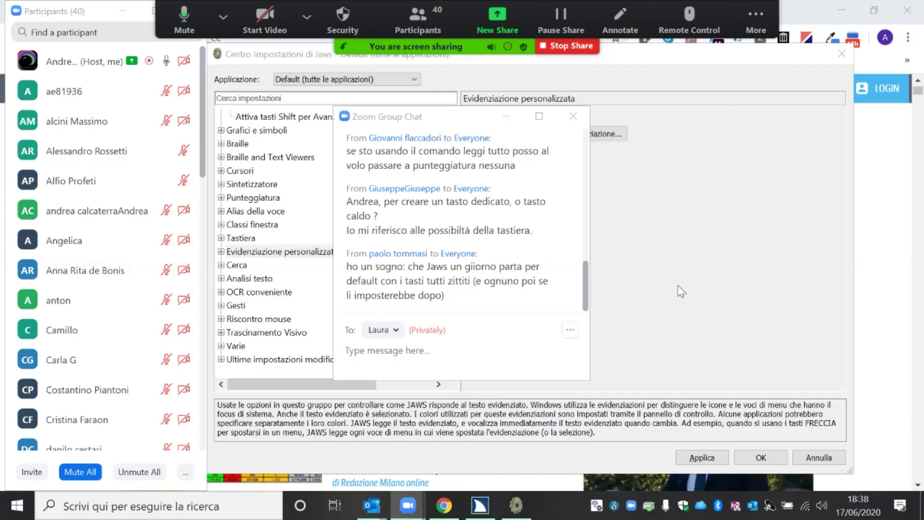
{"action": "left_click", "coordinate": [571, 121]}
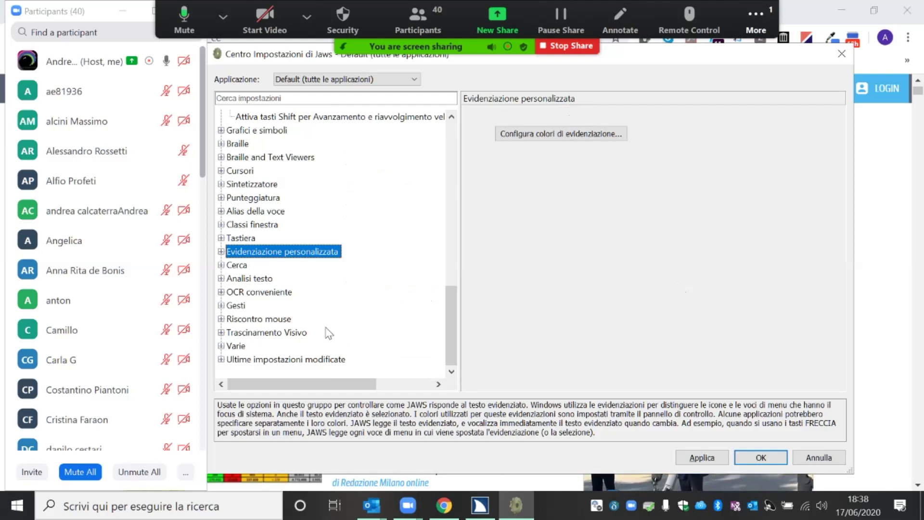
Expand the Trascinamento Visivo group in the JAWS Settings Center and show the Evidenzia il cursore PC Virtuale option.
{"action": "left_click", "coordinate": [266, 333]}
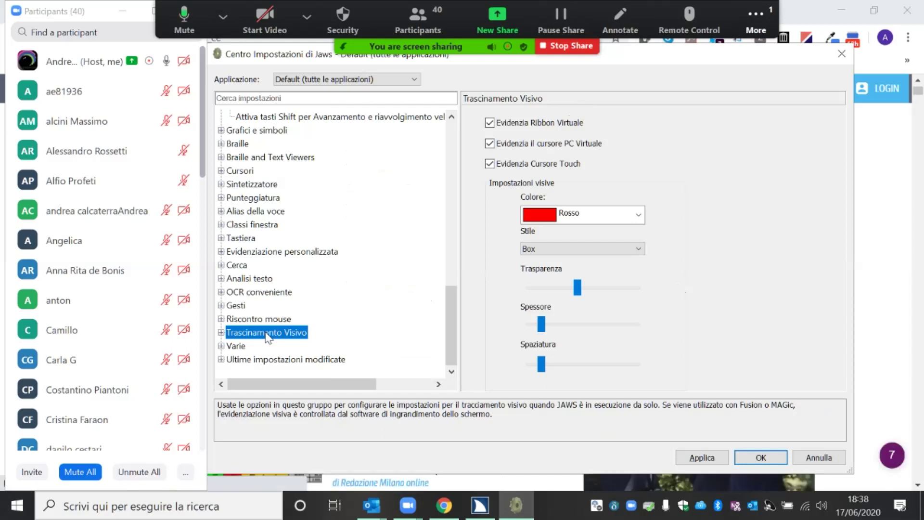
{"action": "double_click", "coordinate": [266, 335]}
{"action": "key", "text": "Down"}
{"action": "key", "text": "Down"}
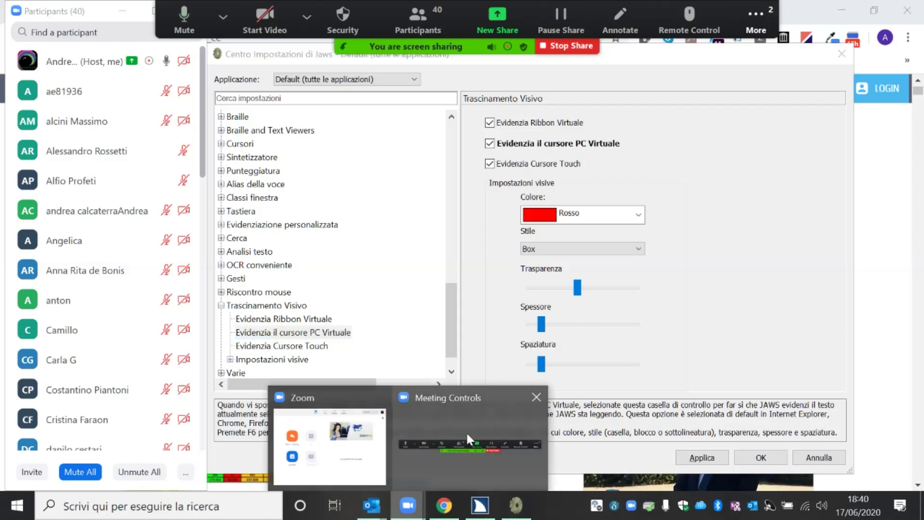
Bring the Zoom group chat back up, read the new messages and minimize the chat.
{"action": "left_click", "coordinate": [466, 431]}
{"action": "left_click", "coordinate": [758, 21]}
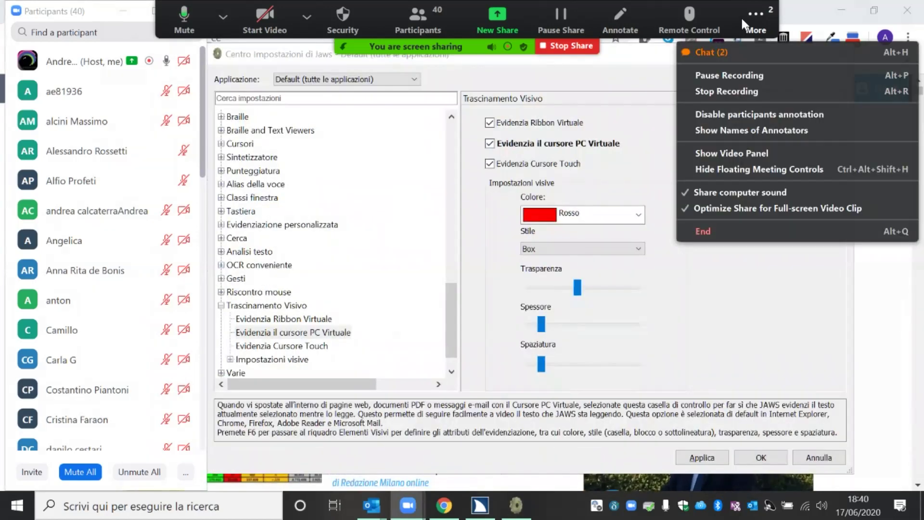
{"action": "left_click", "coordinate": [710, 52]}
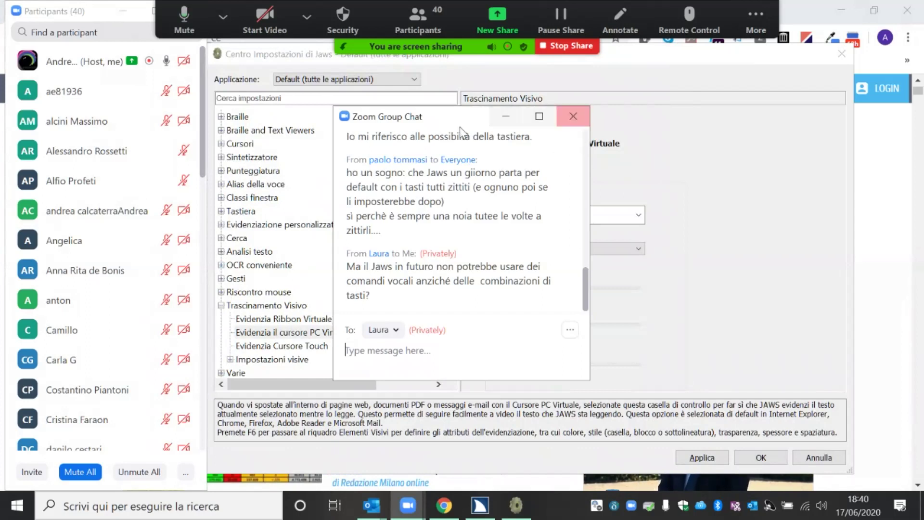
{"action": "left_click", "coordinate": [506, 116]}
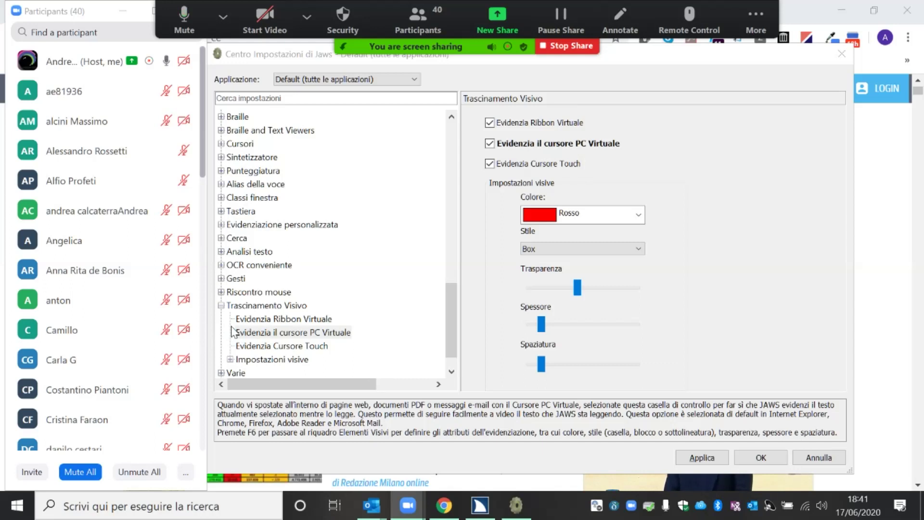
Expand the Varie group and go through its options from Usa menù ribbon virtuali to Usa il Driver di Accessibilità per la Cattura Schermo.
{"action": "left_click", "coordinate": [228, 374]}
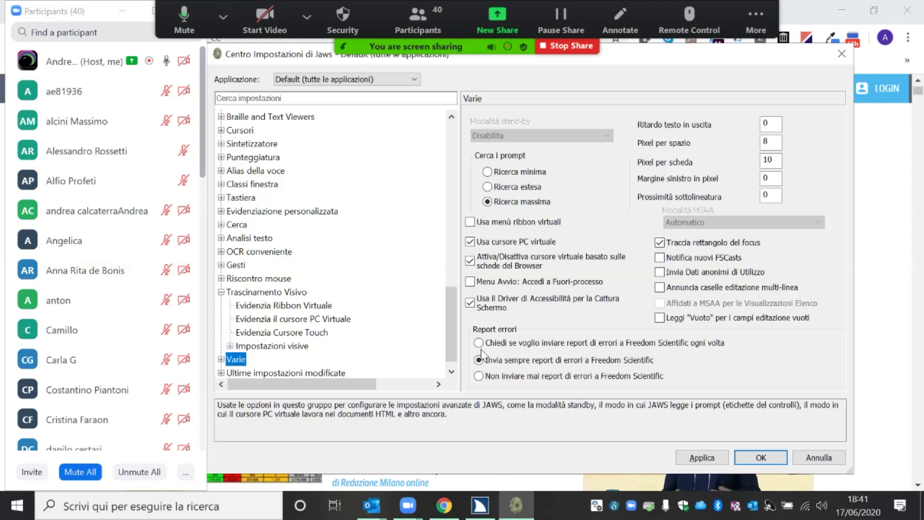
{"action": "key", "text": "Right"}
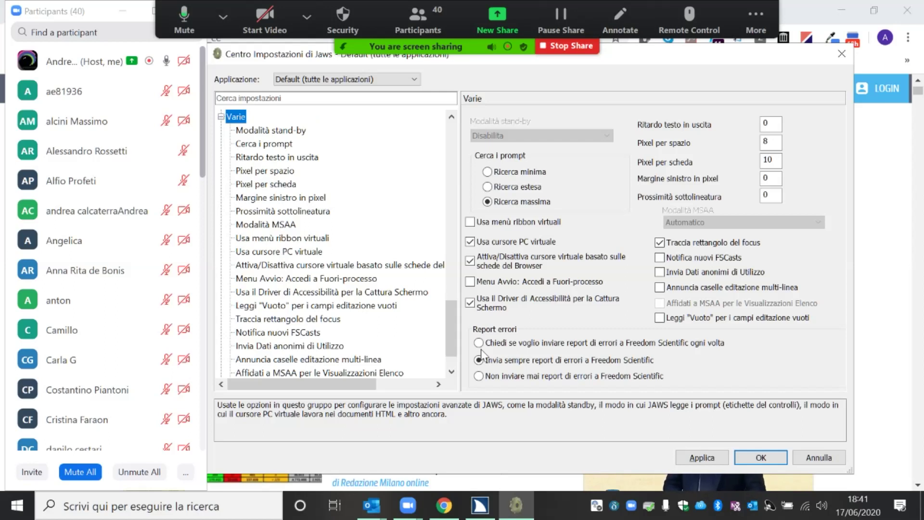
{"action": "key", "text": "u"}
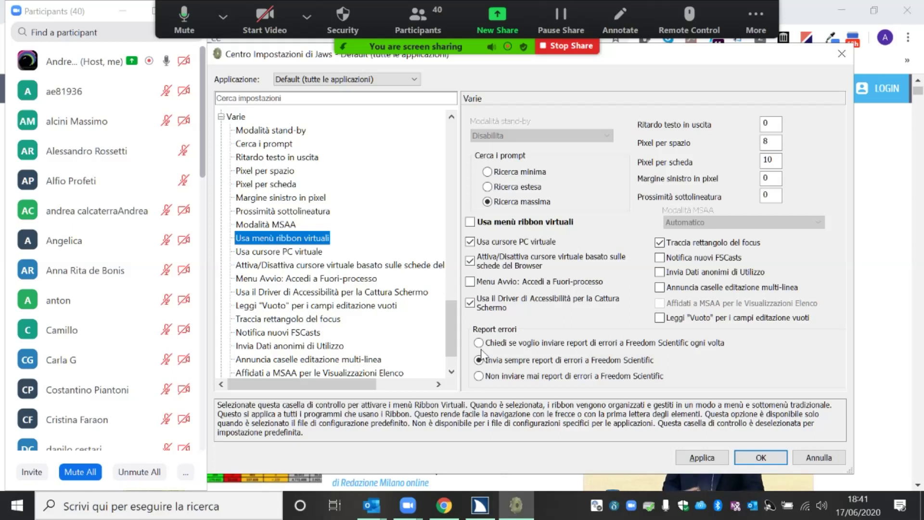
{"action": "key", "text": "Down"}
{"action": "key", "text": "Down"}
{"action": "key", "text": "Down"}
{"action": "key", "text": "Down"}
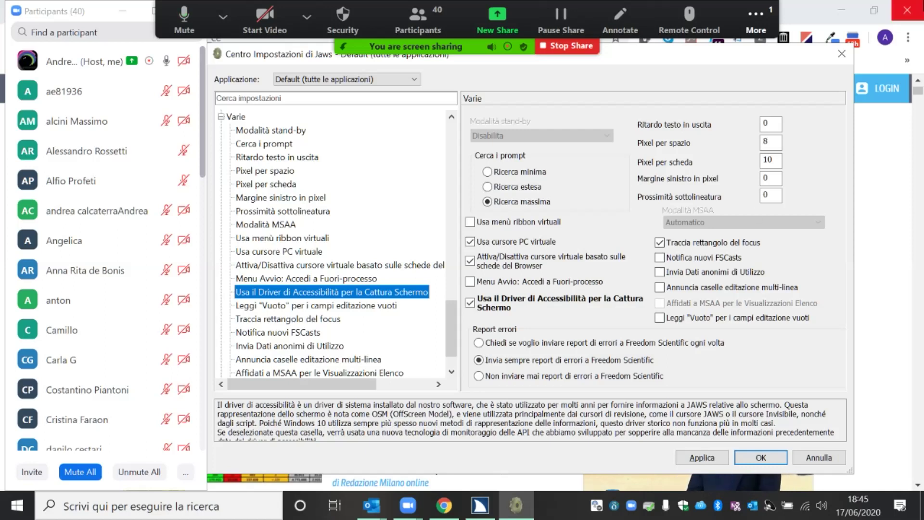
Check the Zoom group chat for the latest messages and return to the JAWS Settings Center.
{"action": "left_click", "coordinate": [765, 15]}
{"action": "key", "text": "Escape"}
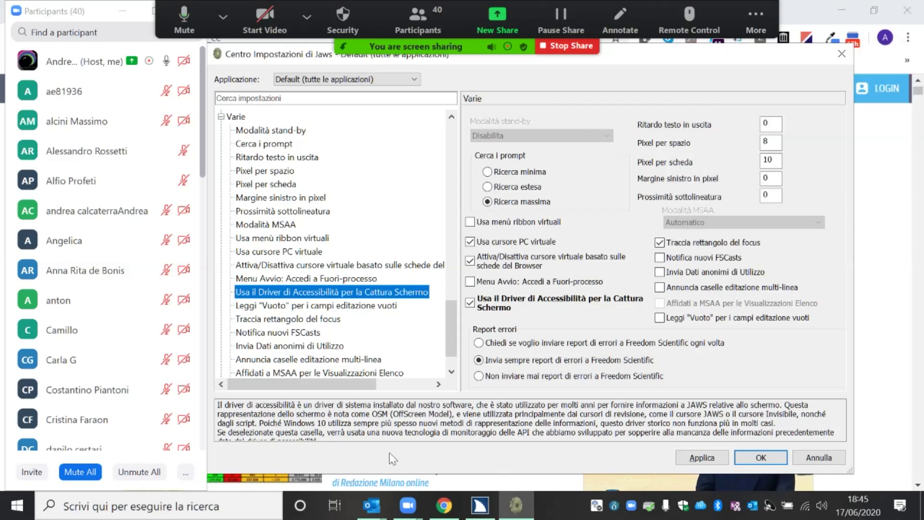
{"action": "mouse_move", "coordinate": [408, 506]}
{"action": "left_click", "coordinate": [474, 461]}
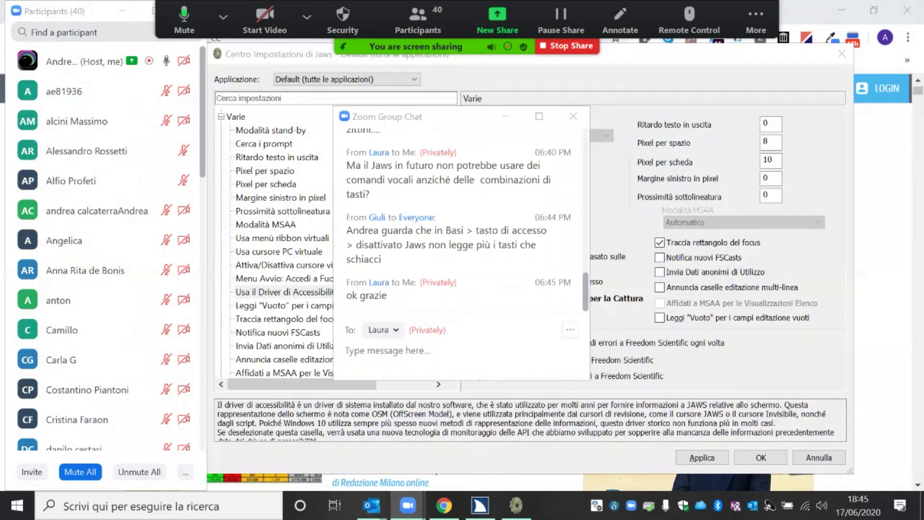
{"action": "left_click", "coordinate": [370, 457]}
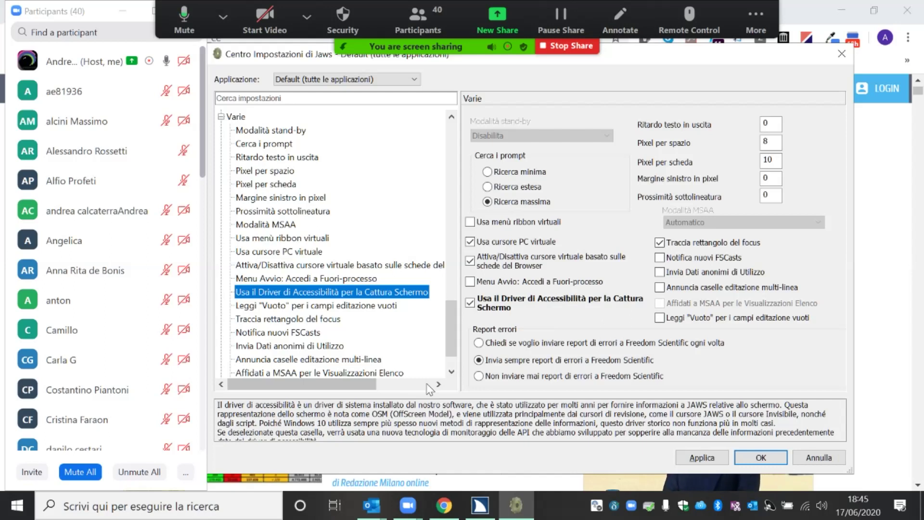
Go through the remaining Varie options from Leggi "Vuoto" per i campi editazione vuoti to Report errori.
{"action": "key", "text": "Down"}
{"action": "key", "text": "Down"}
{"action": "key", "text": "Down"}
{"action": "key", "text": "Down"}
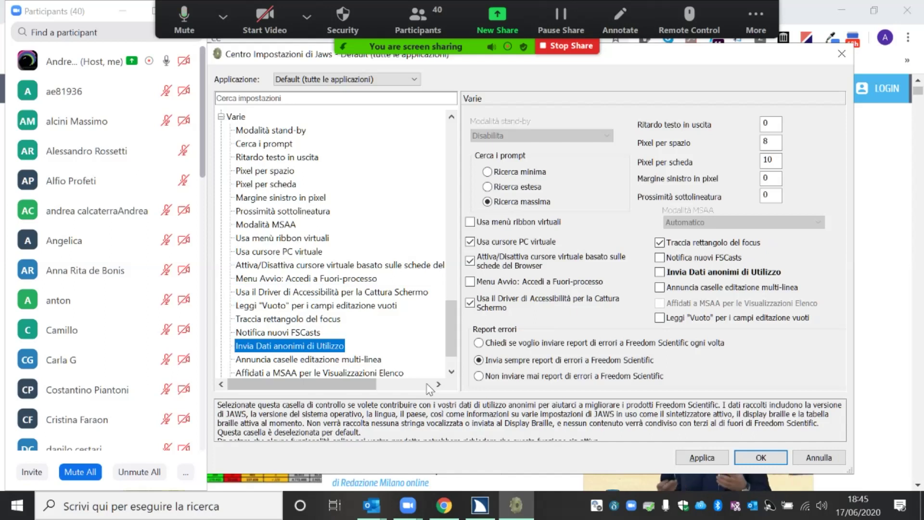
{"action": "key", "text": "Down"}
{"action": "key", "text": "Down"}
{"action": "key", "text": "Down"}
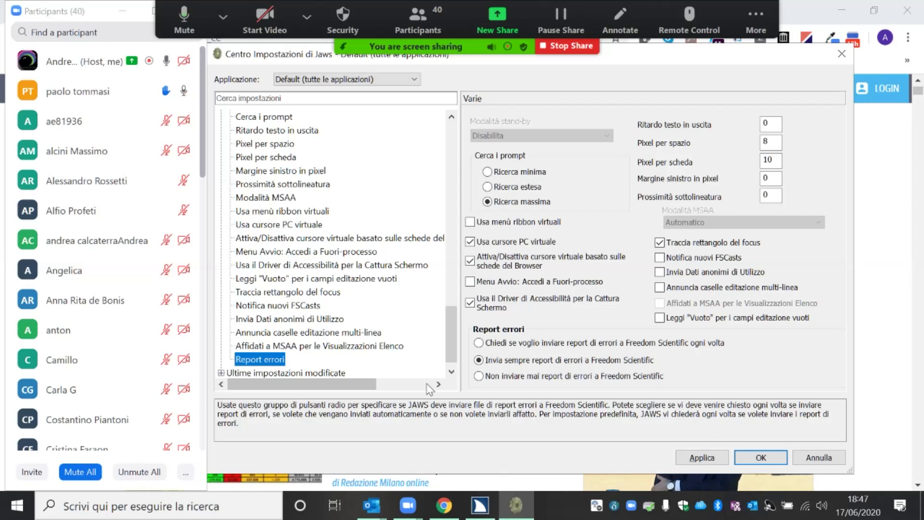
Lower the participant's raised hand, bring up the group chat and move it clear of the settings tree.
{"action": "left_click", "coordinate": [87, 94]}
{"action": "mouse_move", "coordinate": [407, 505]}
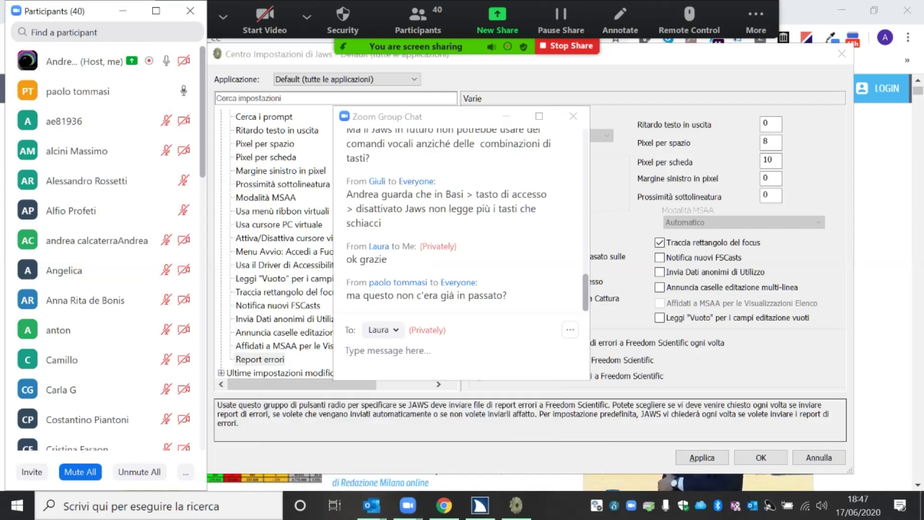
{"action": "left_click_drag", "start_coordinate": [437, 116], "coordinate": [765, 40]}
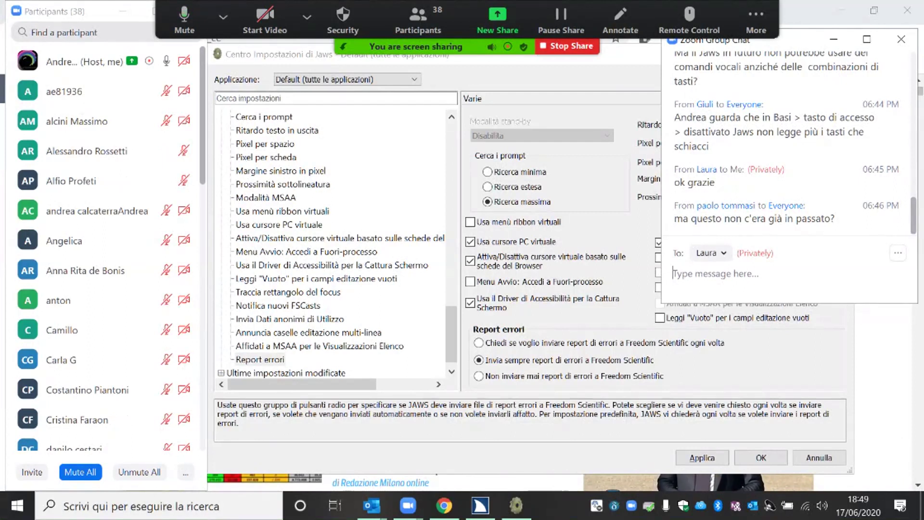
Return to the JAWS Settings Center, expand Ultime impostazioni modificate and show its Seleziona layout entry.
{"action": "left_click", "coordinate": [335, 382]}
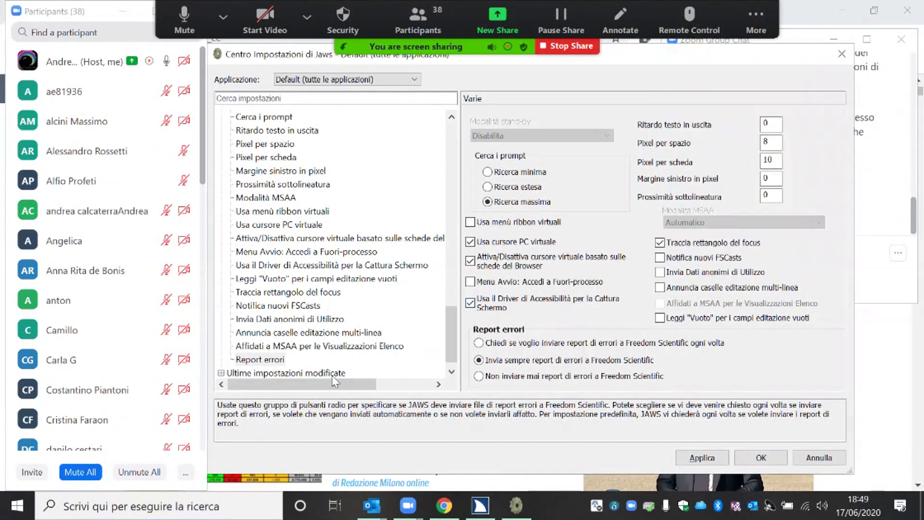
{"action": "key", "text": "Down"}
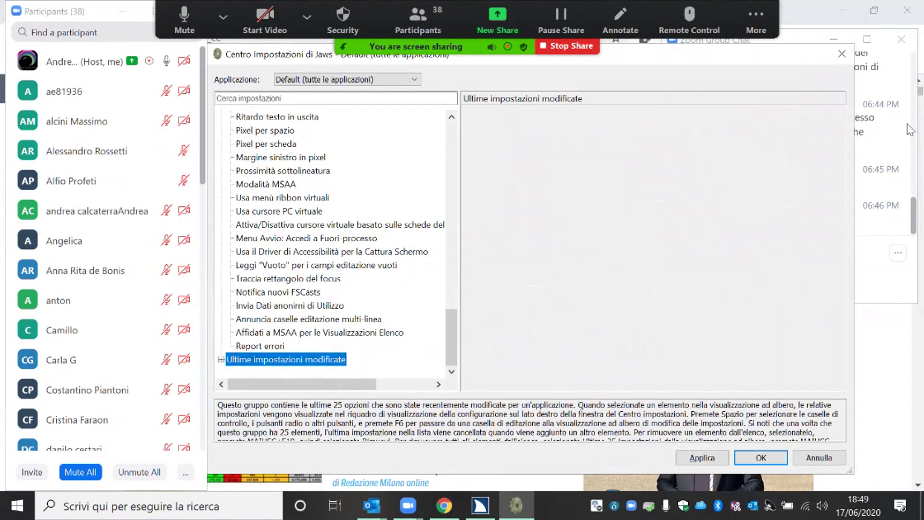
{"action": "key", "text": "Up"}
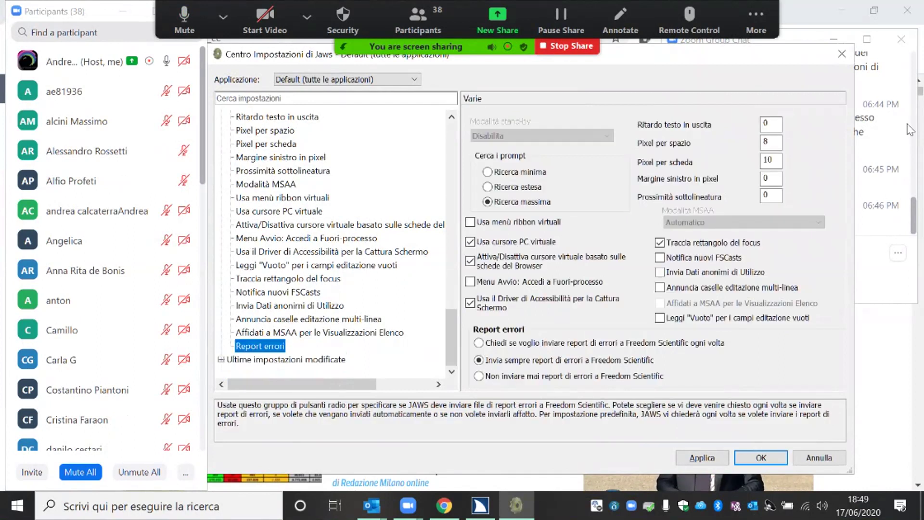
{"action": "key", "text": "Down"}
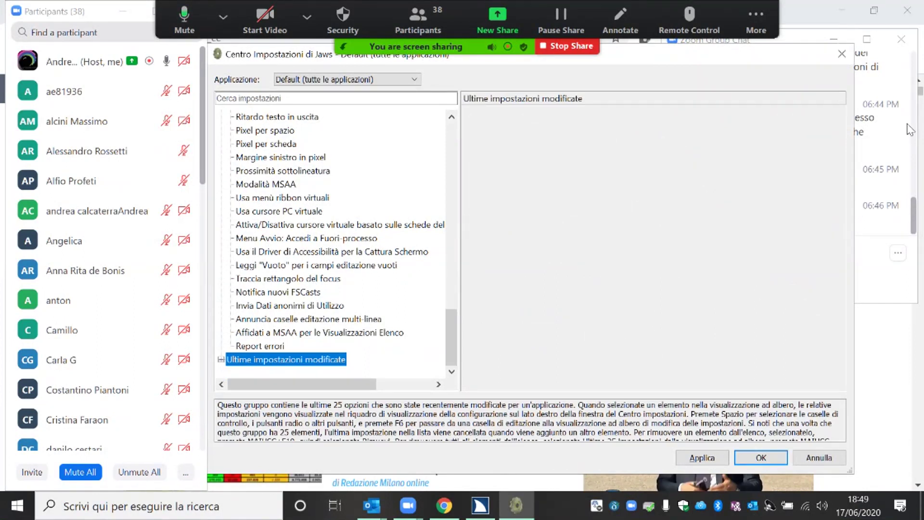
{"action": "key", "text": "Right"}
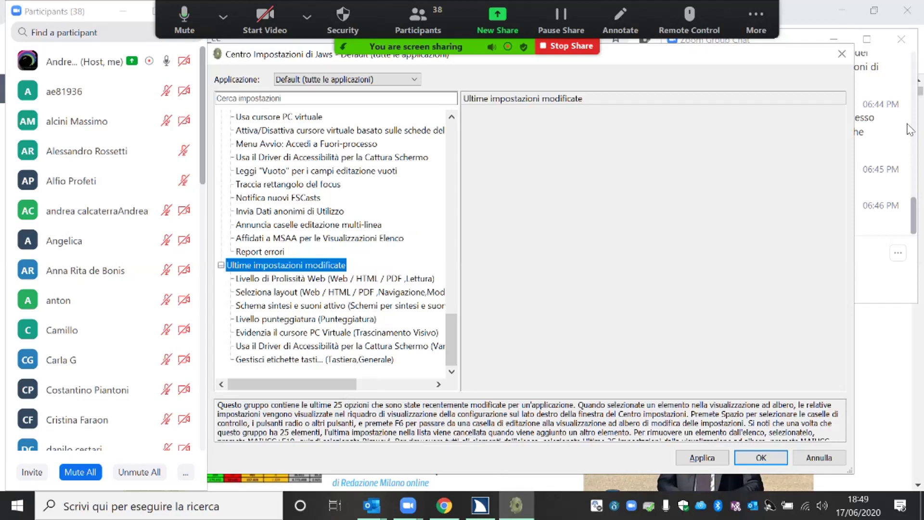
{"action": "key", "text": "Down"}
{"action": "key", "text": "Down"}
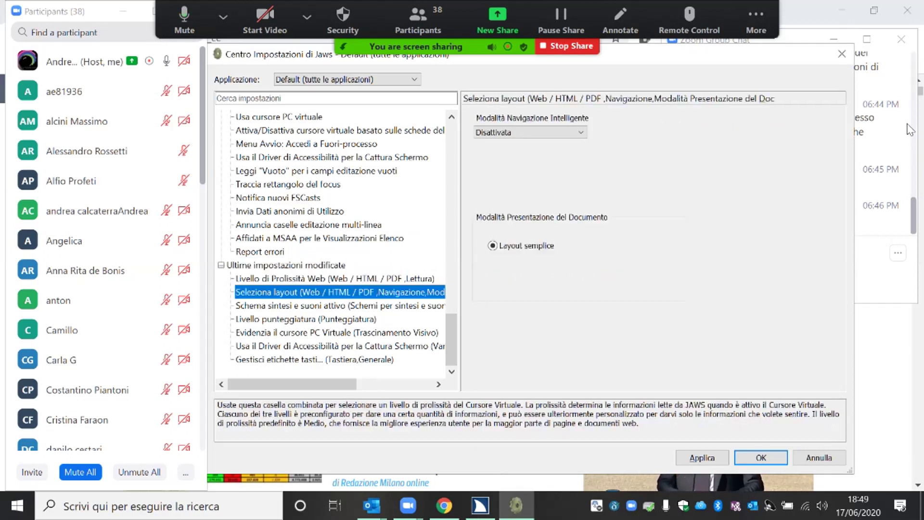
Show the Schema sintesi e suoni attivo entry under Ultime impostazioni modificate and close the Settings Center without saving the changes.
{"action": "key", "text": "Down"}
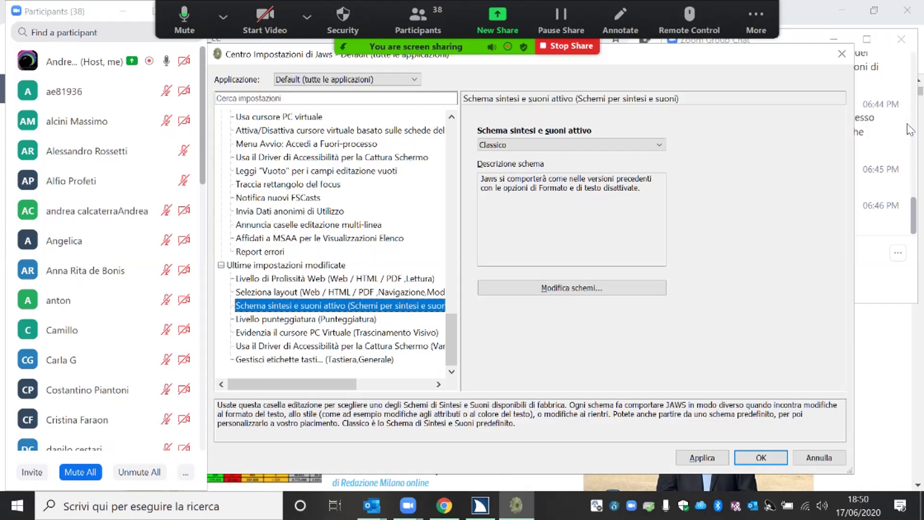
{"action": "key", "text": "Escape"}
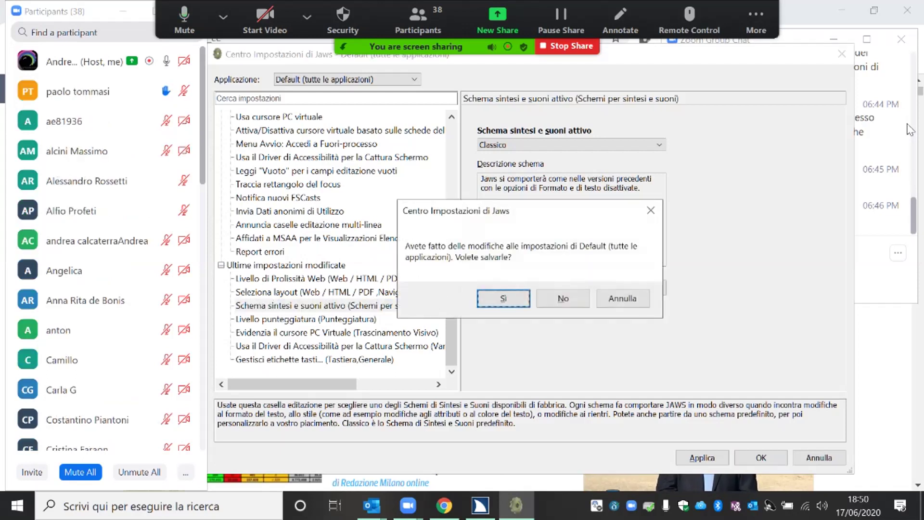
{"action": "key", "text": "Tab"}
{"action": "key", "text": "Return"}
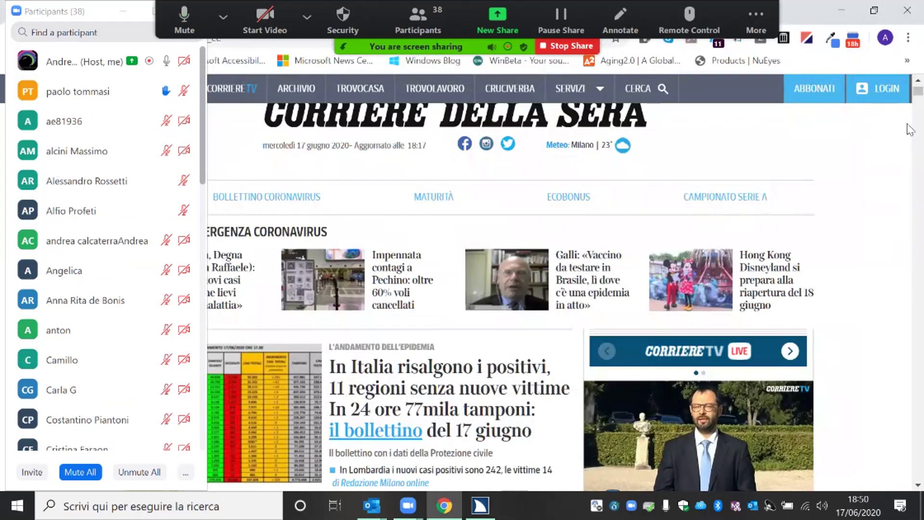
Hide the Zoom participants list and bring up the group chat over the news page.
{"action": "key", "text": "alt+Tab"}
{"action": "key", "text": "alt+Tab"}
{"action": "key", "text": "alt+Tab"}
{"action": "key", "text": "alt+Tab"}
{"action": "key", "text": "alt+Tab"}
{"action": "key", "text": "alt+Tab"}
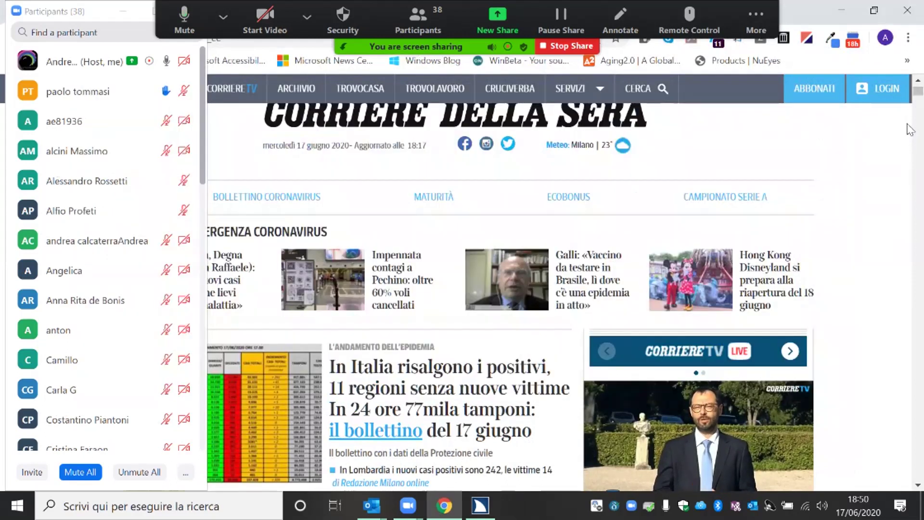
{"action": "left_click", "coordinate": [223, 16]}
{"action": "key", "text": "alt+u"}
{"action": "key", "text": "alt+h"}
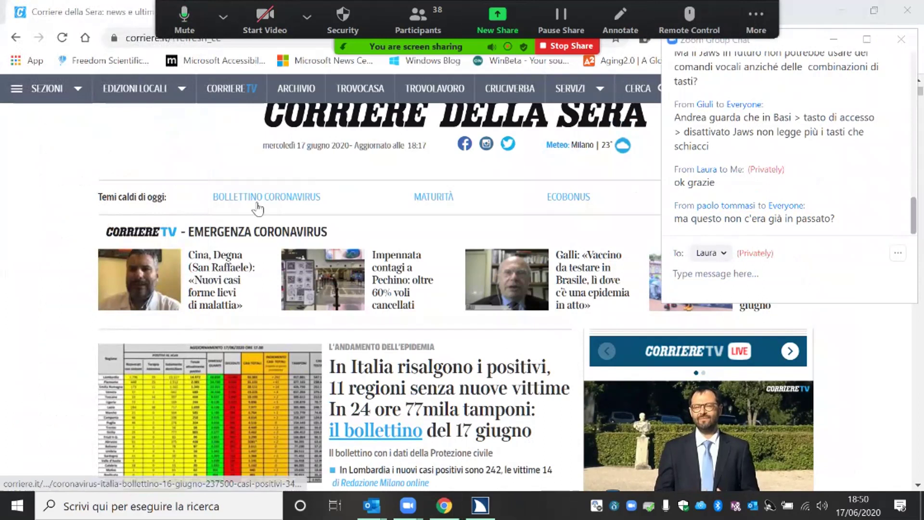
Open the JAWS Settings Center for Chrome from the news page and switch its application to Default (tutte le applicazioni).
{"action": "left_click", "coordinate": [145, 145]}
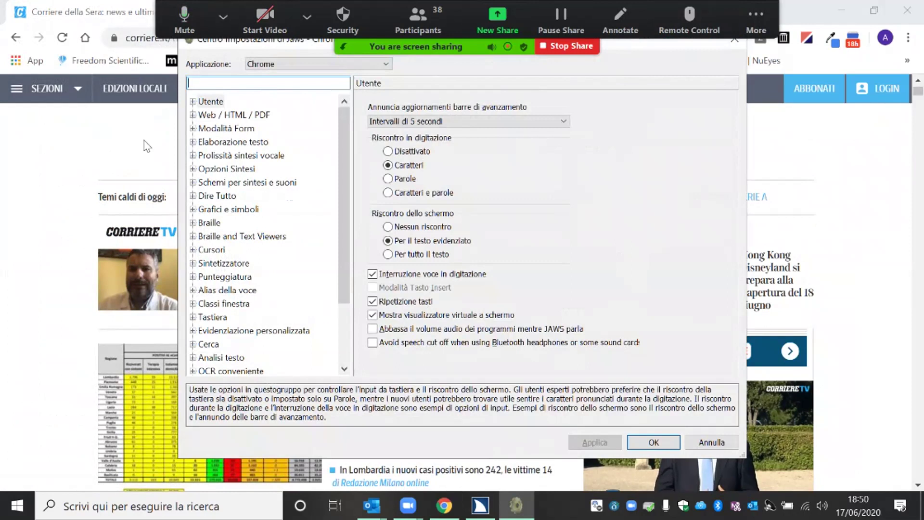
{"action": "key", "text": "shift+Tab"}
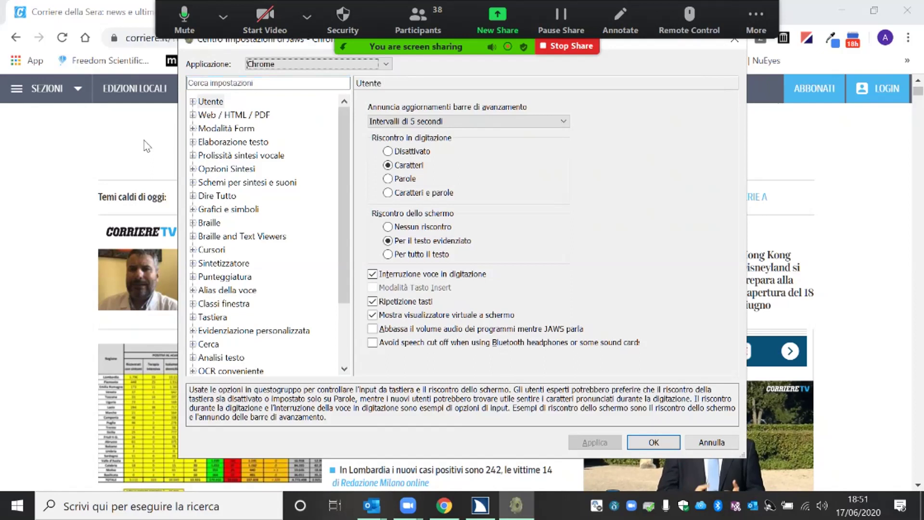
{"action": "key", "text": "Up"}
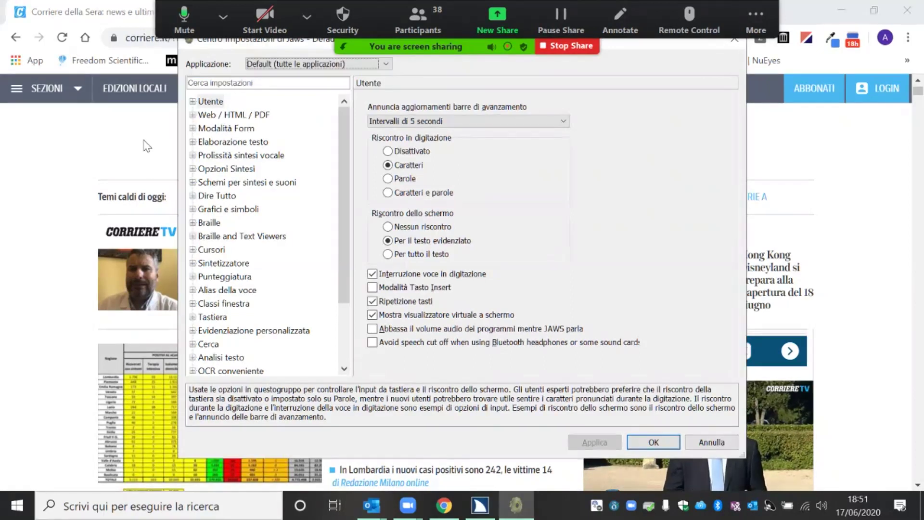
{"action": "key", "text": "Down"}
{"action": "key", "text": "Up"}
{"action": "key", "text": "Up"}
{"action": "key", "text": "Up"}
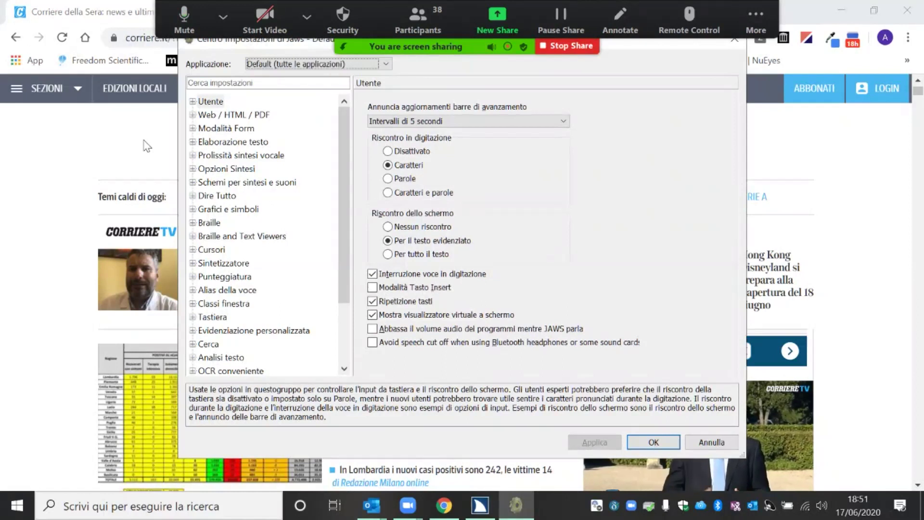
Close the Settings Center, look through the open windows and return to the Corriere della Sera page.
{"action": "key", "text": "Escape"}
{"action": "key", "text": "alt+Tab"}
{"action": "key", "text": "alt+Tab"}
{"action": "key", "text": "alt+Tab"}
{"action": "key", "text": "alt+Tab"}
{"action": "key", "text": "alt+Tab"}
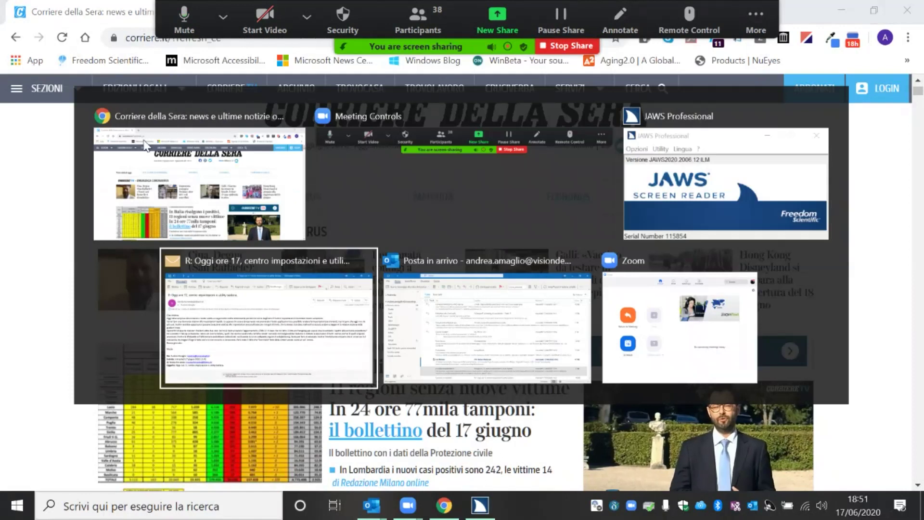
{"action": "key", "text": "alt+Tab"}
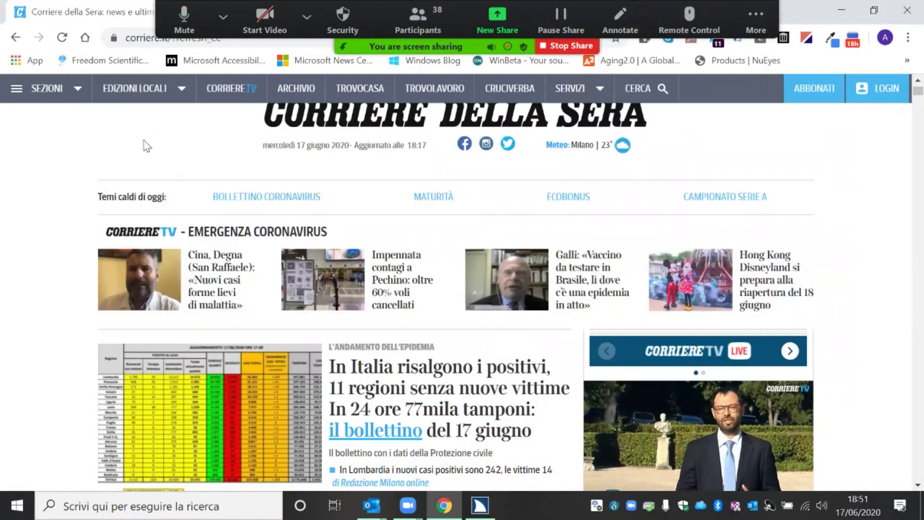
Reopen the JAWS Settings Center for Chrome and change its application to Web Conference Plug In.
{"action": "key", "text": "Insert+6"}
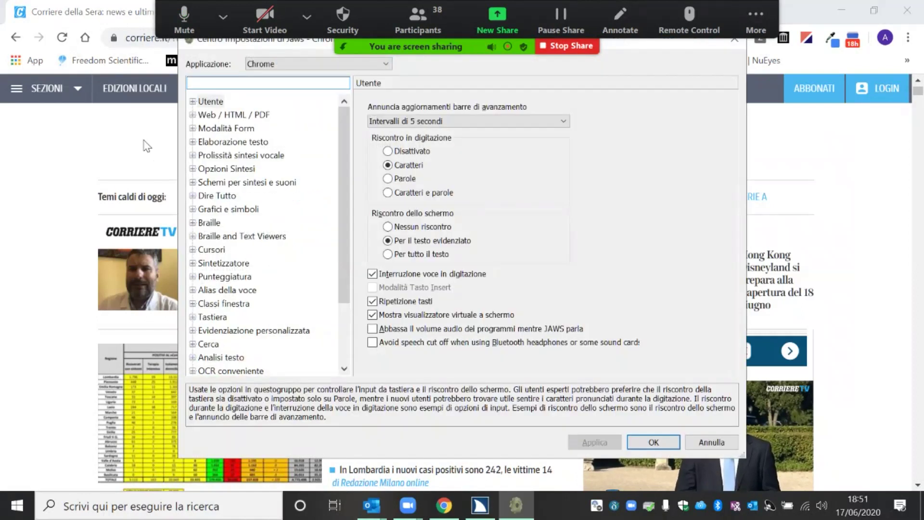
{"action": "key", "text": "shift+Tab"}
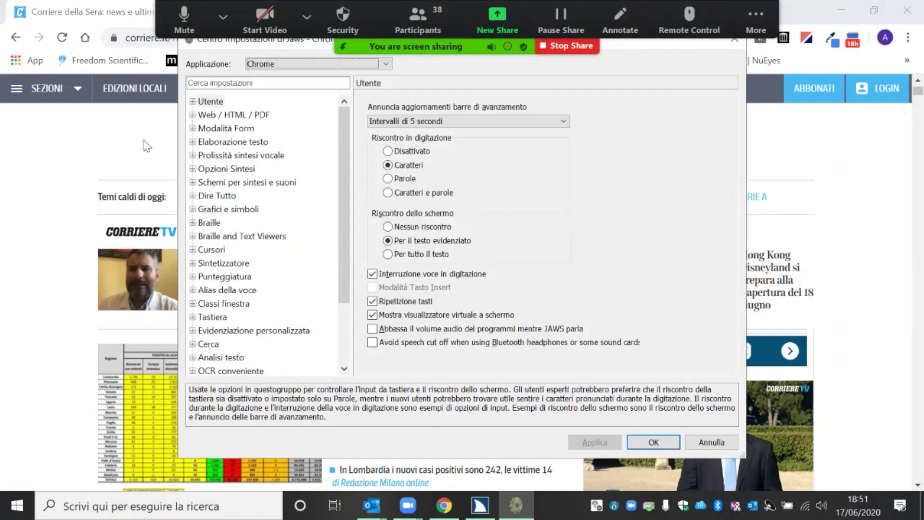
{"action": "key", "text": "Down"}
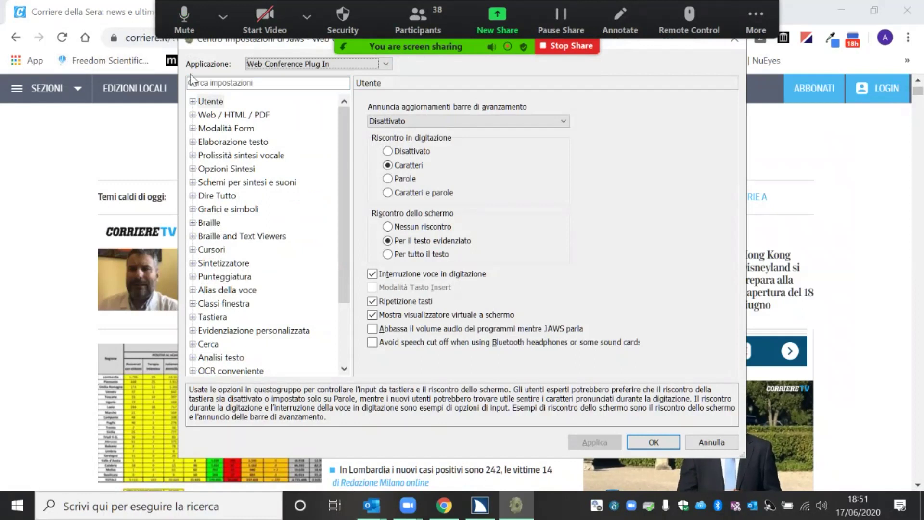
Look through the list of applications up to Default (tutte le applicazioni) and close it without choosing another one.
{"action": "left_click", "coordinate": [386, 63]}
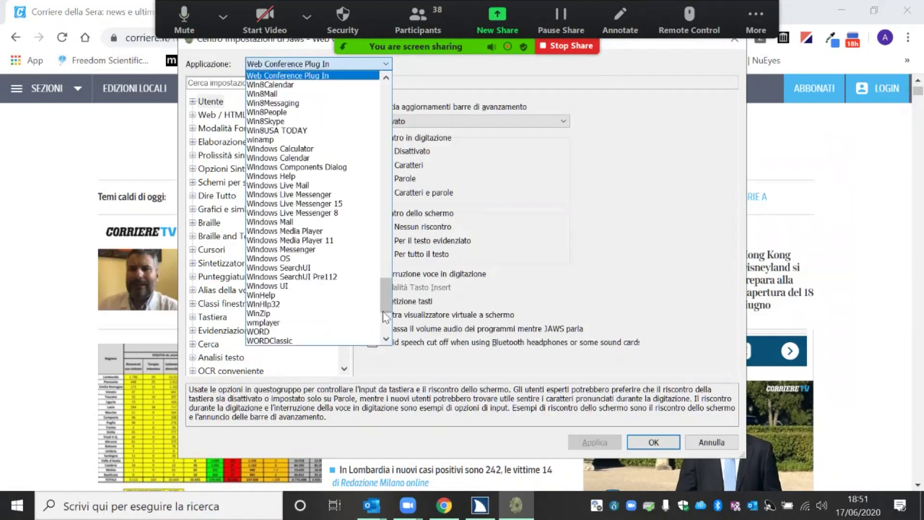
{"action": "left_click_drag", "start_coordinate": [384, 296], "coordinate": [387, 84]}
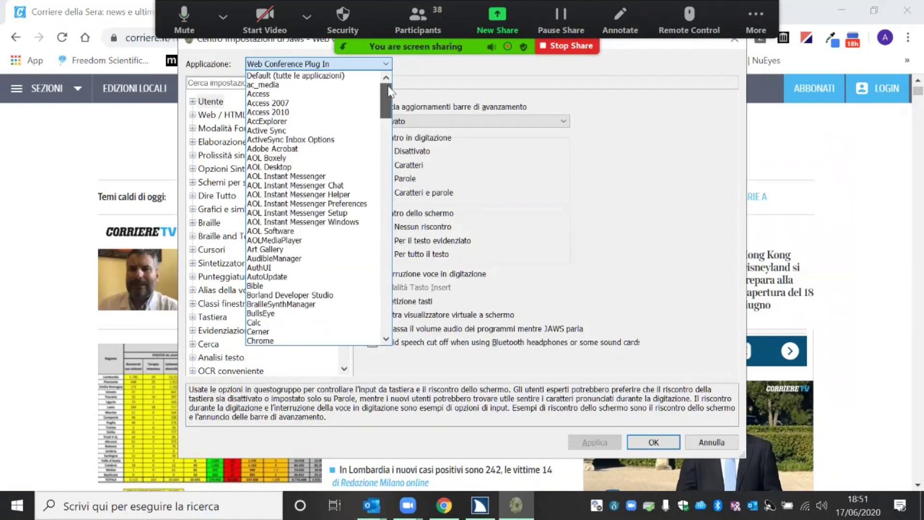
{"action": "left_click", "coordinate": [527, 223]}
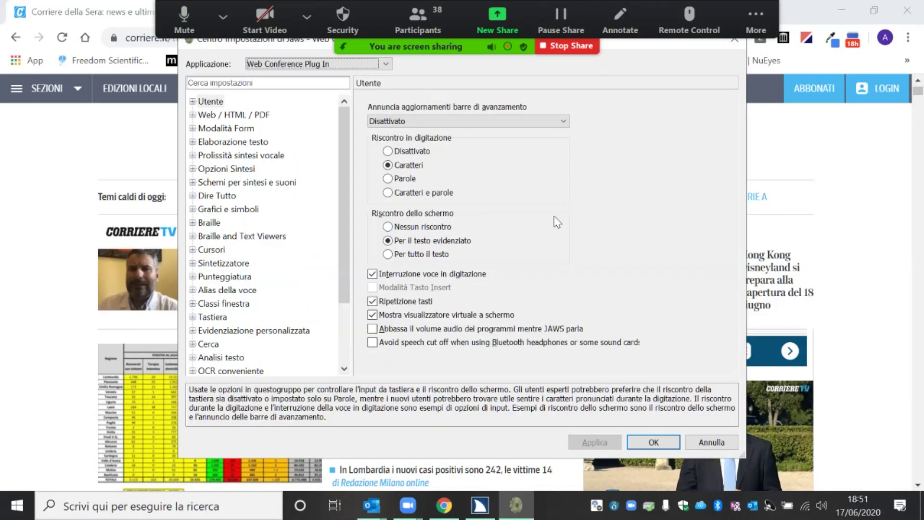
Bring up the Zoom group chat again and look through the open windows to switch between them.
{"action": "left_click", "coordinate": [756, 19]}
{"action": "key", "text": "Escape"}
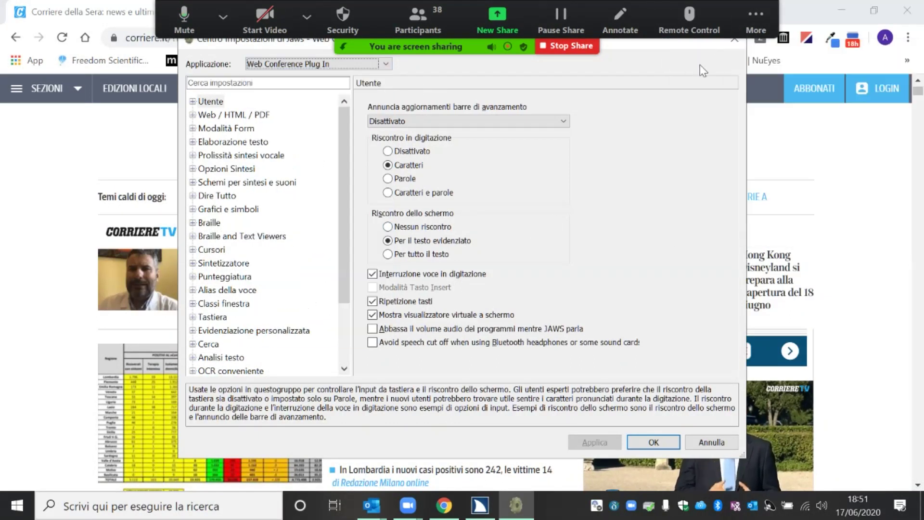
{"action": "left_click", "coordinate": [652, 131]}
{"action": "key", "text": "alt+Tab"}
{"action": "key", "text": "alt+Tab"}
{"action": "key", "text": "alt+Tab"}
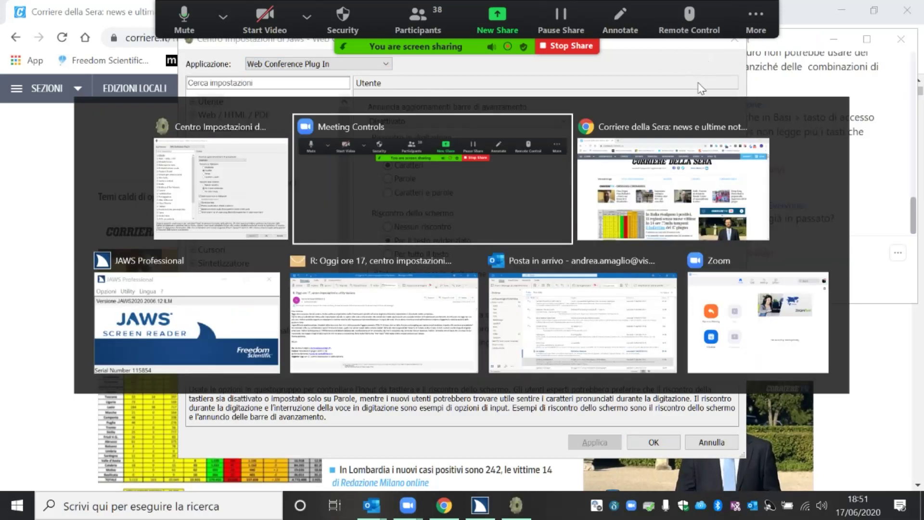